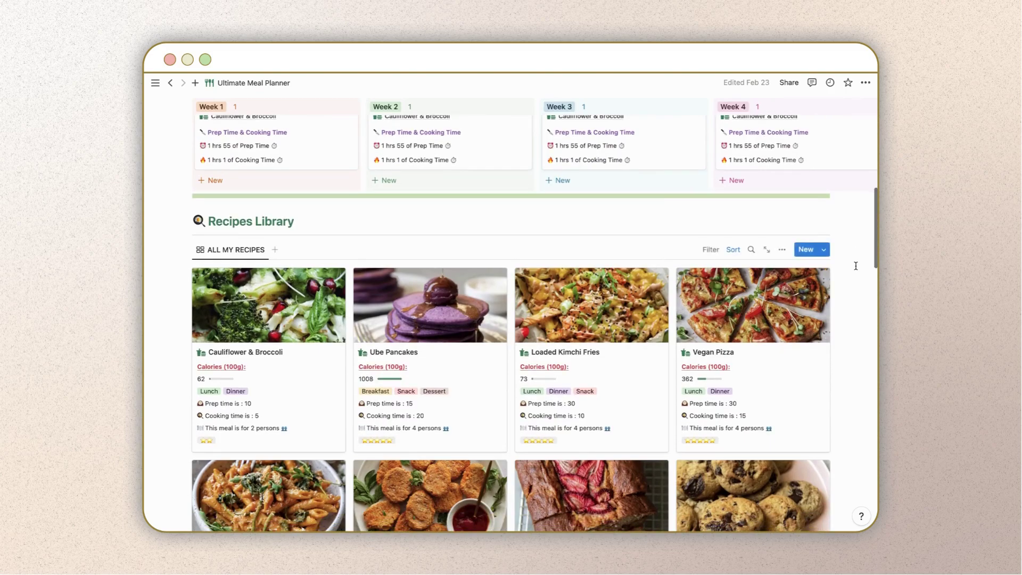
Step: Open the Strawberry Banana Bread recipe, examine its properties, ingredients and instructions sections, and close it
scroll(855, 266, "down", 1)
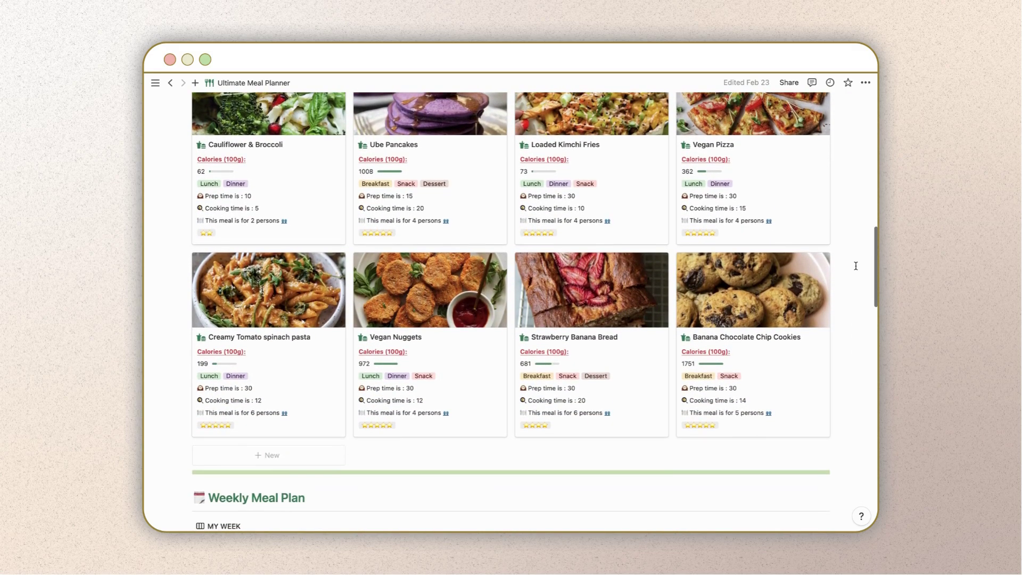
left_click(638, 356)
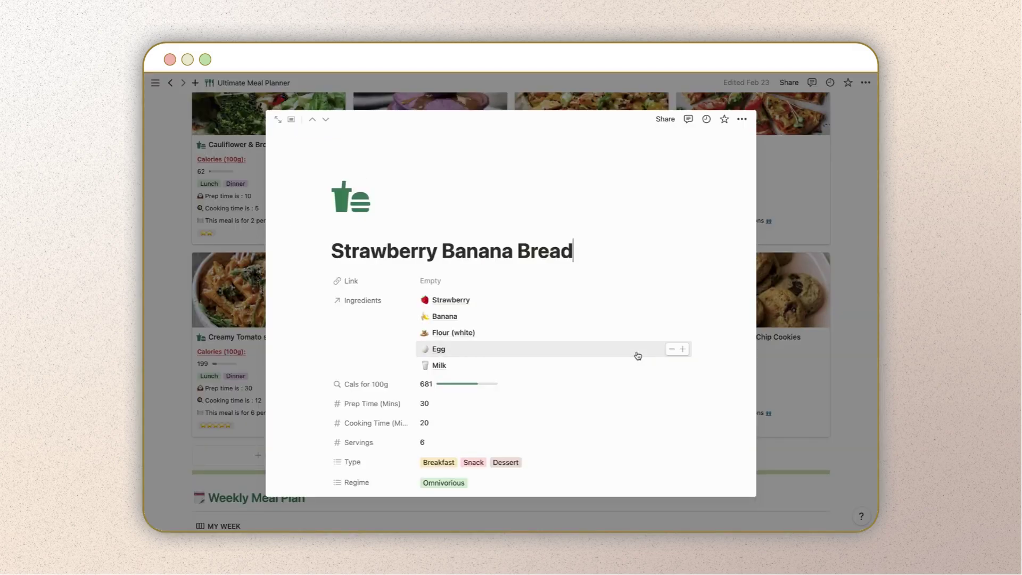
scroll(638, 355, "down", 10)
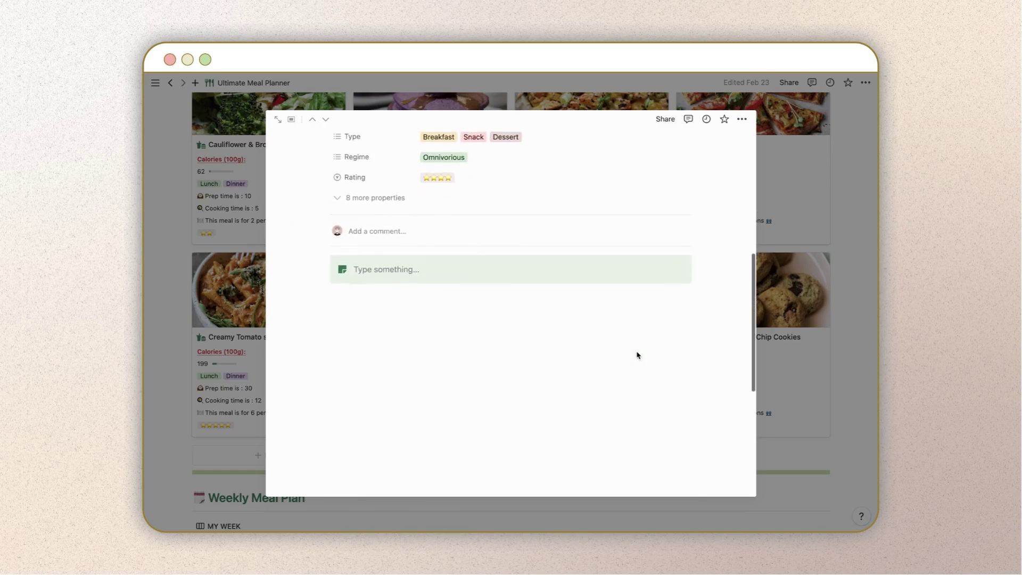
scroll(638, 356, "down", 5)
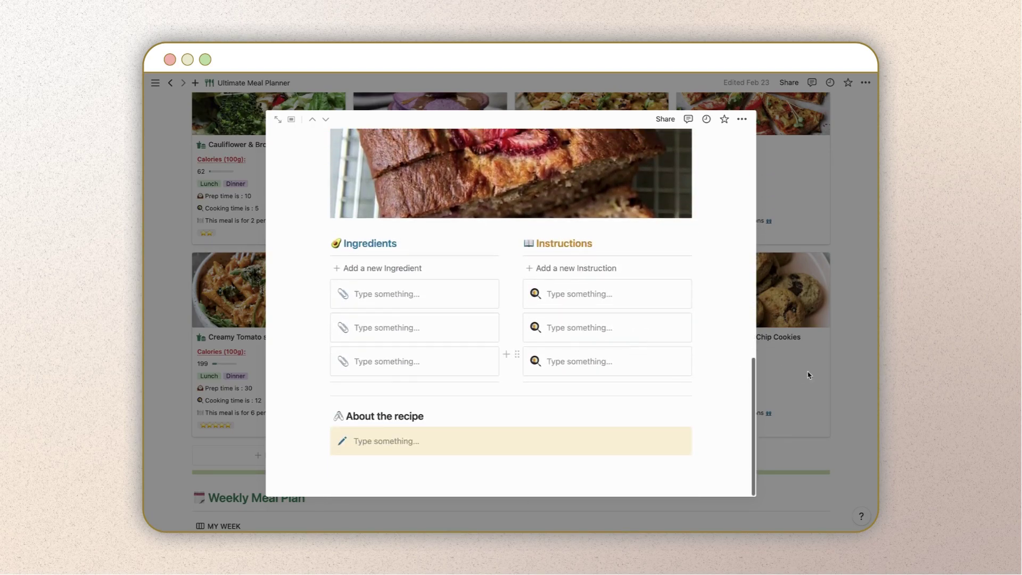
left_click(842, 365)
Step: Check off White Sandwich Bread, Creamy Peanut Butter, Honey Graham Crackers and Banana in the Grocery List by shops
scroll(843, 363, "down", 8)
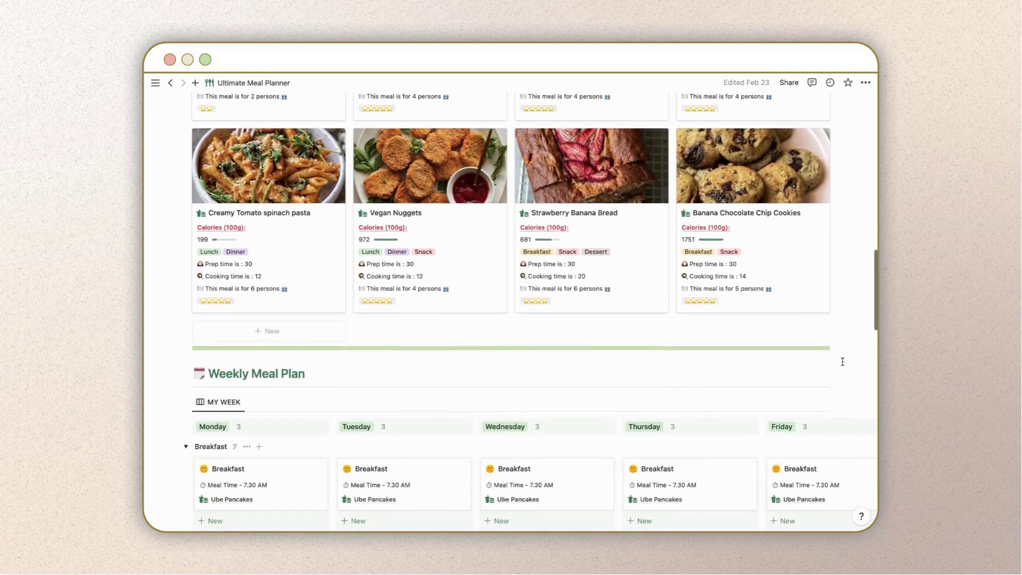
scroll(842, 362, "down", 10)
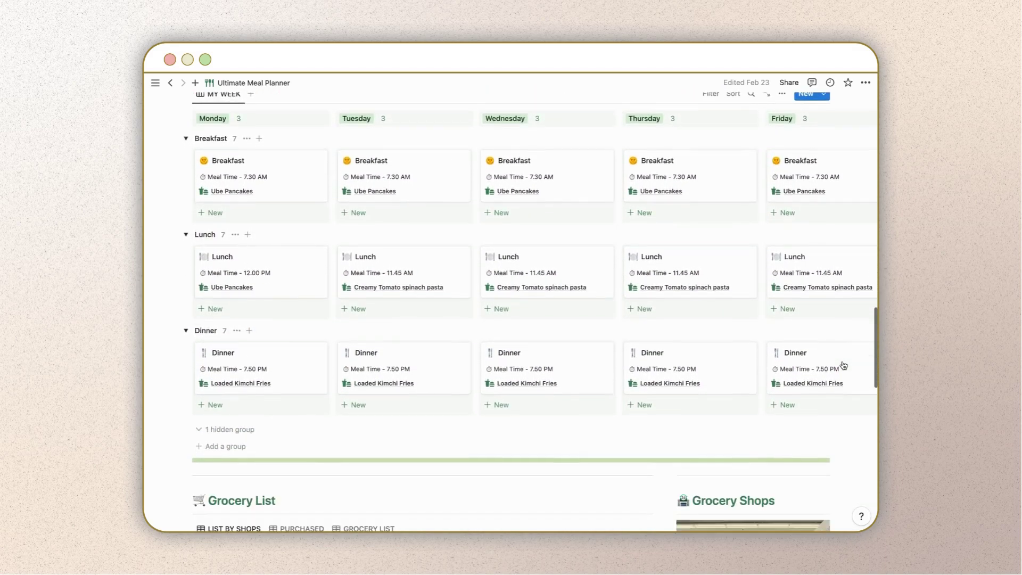
scroll(843, 364, "down", 6)
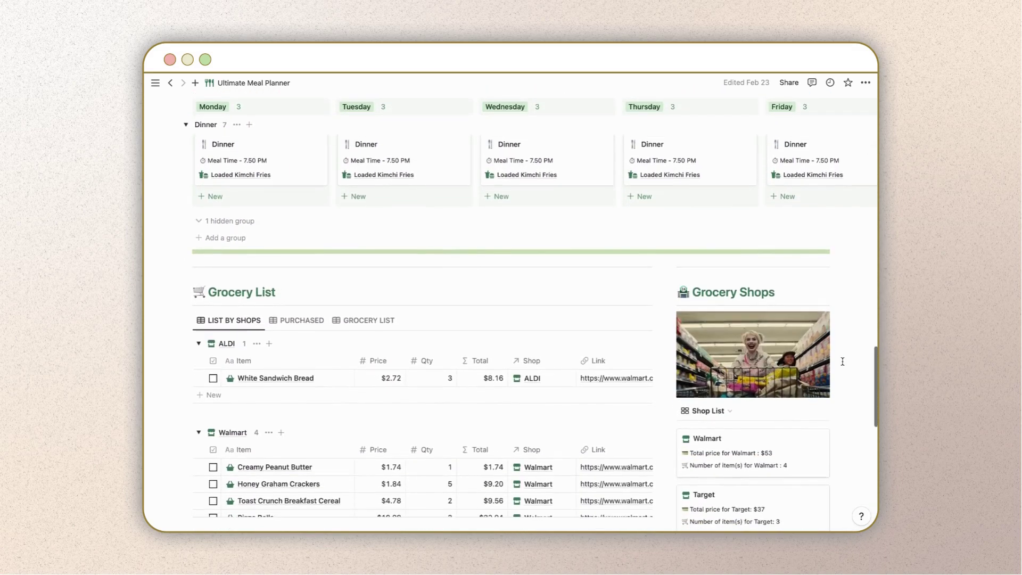
scroll(842, 361, "down", 2)
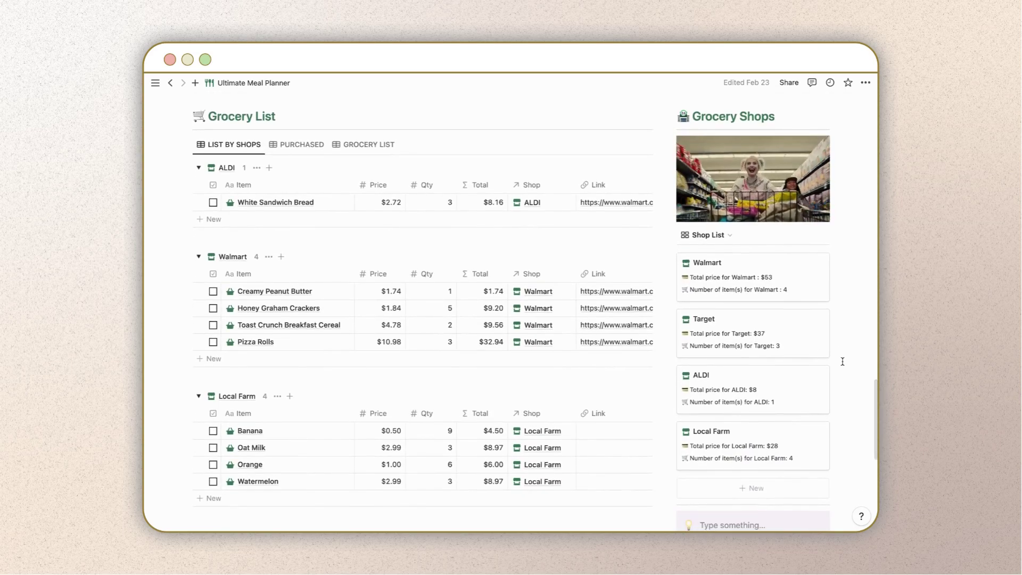
left_click(212, 202)
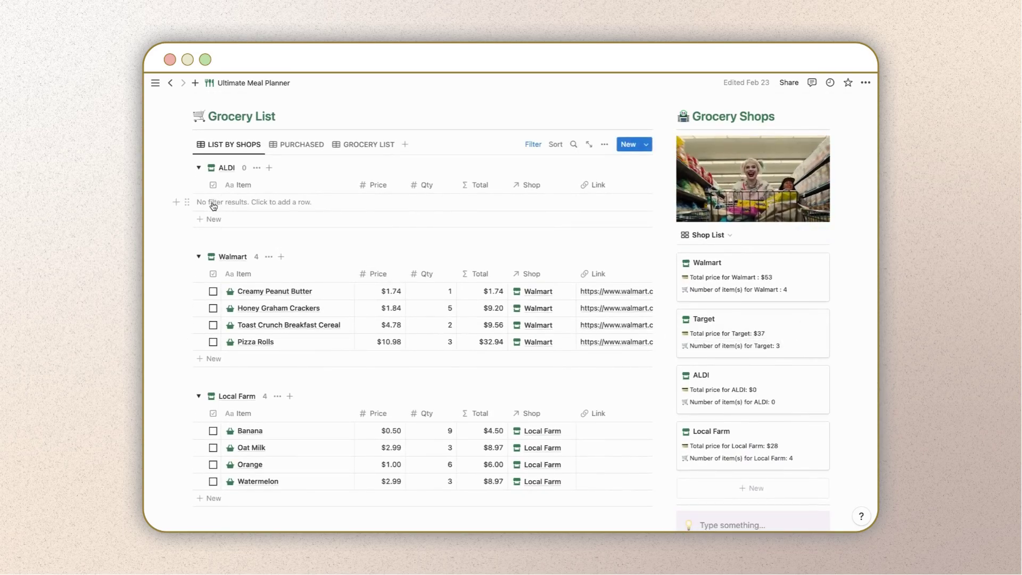
left_click(212, 291)
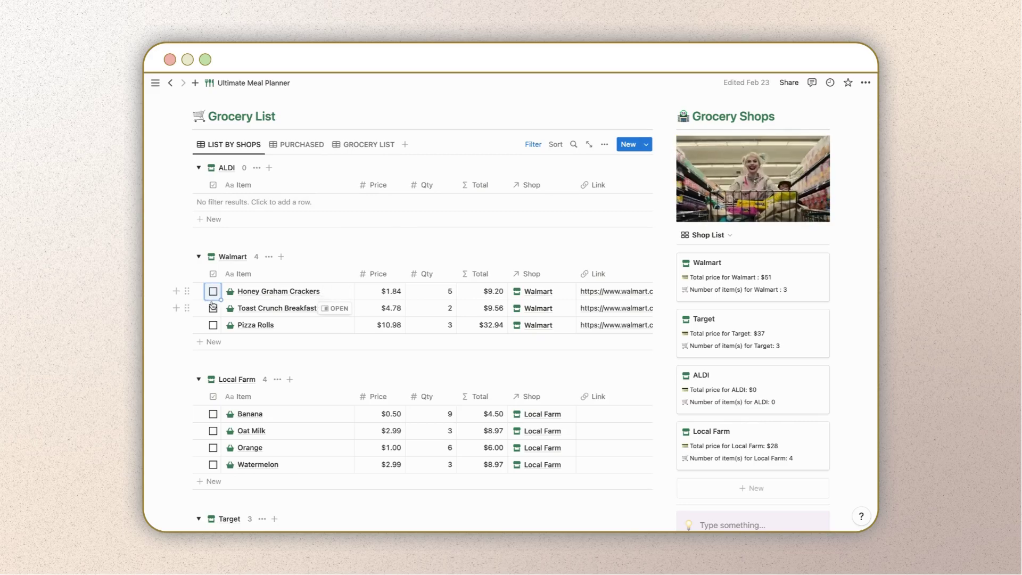
left_click(213, 291)
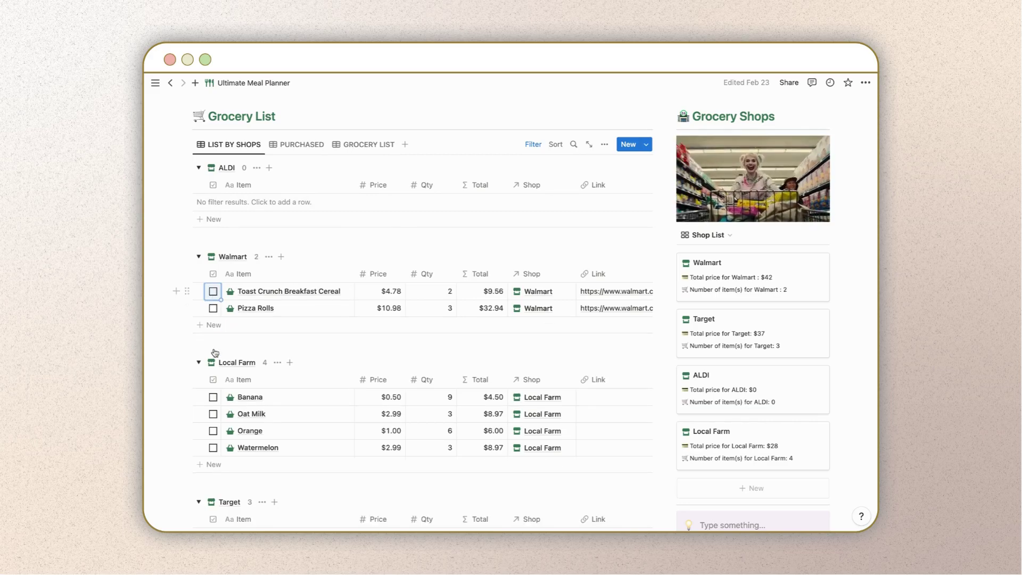
left_click(213, 397)
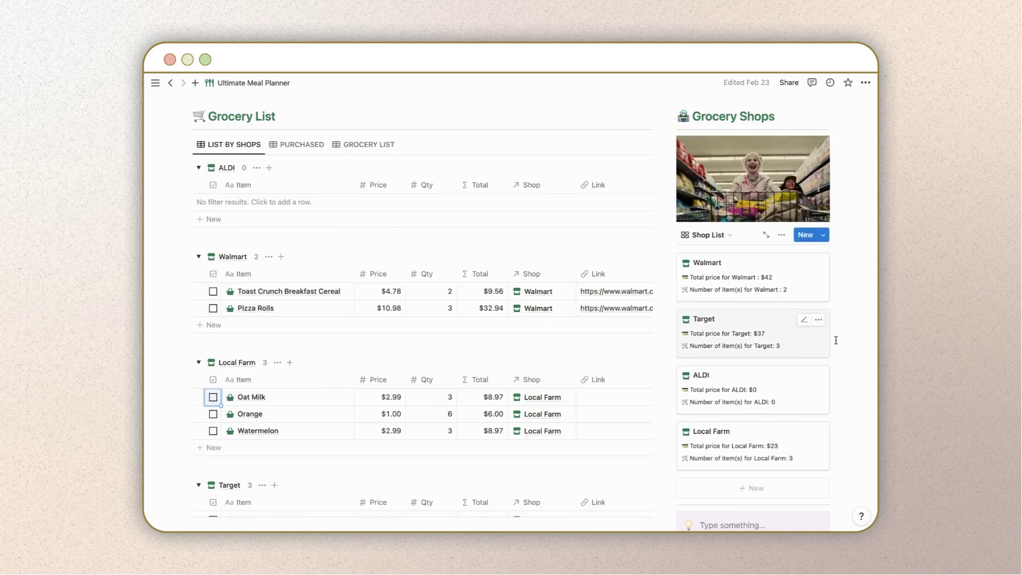
scroll(835, 341, "down", 5)
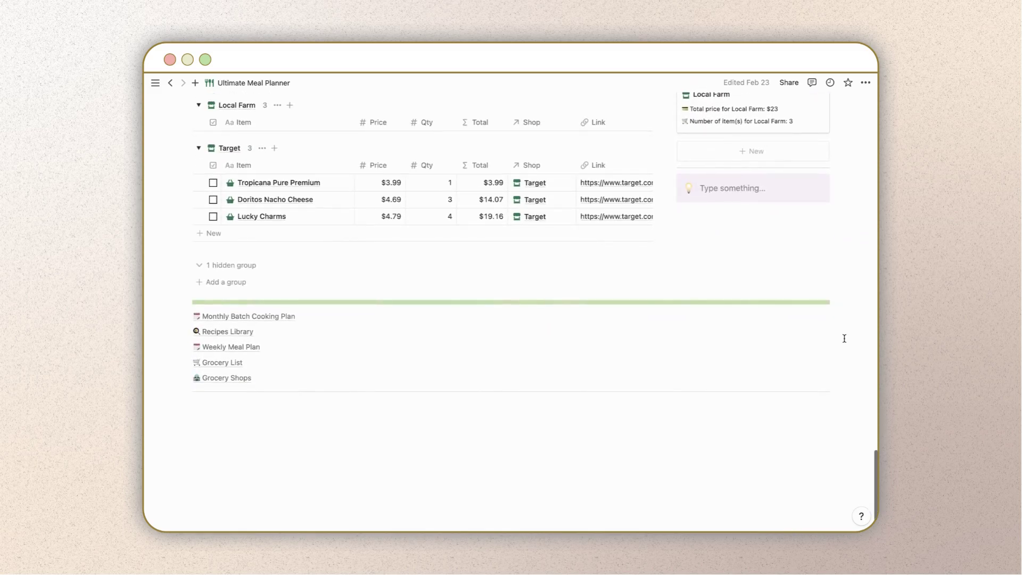
scroll(844, 339, "up", 10)
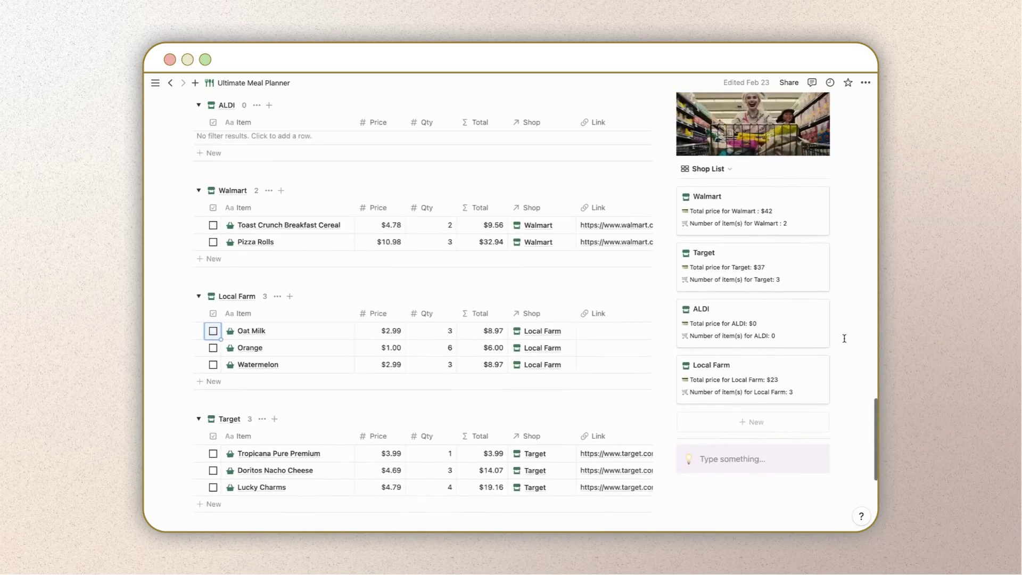
scroll(844, 338, "up", 20)
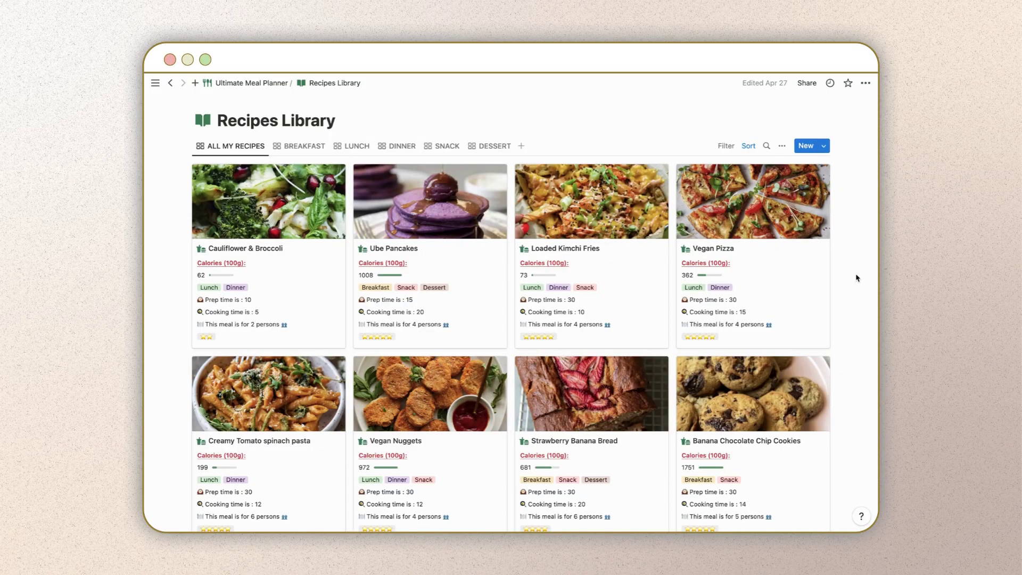
Step: Look through the Recipes Library in its breakfast, lunch, dinner, snack and dessert views, and return to all recipes
scroll(857, 277, "down", 5)
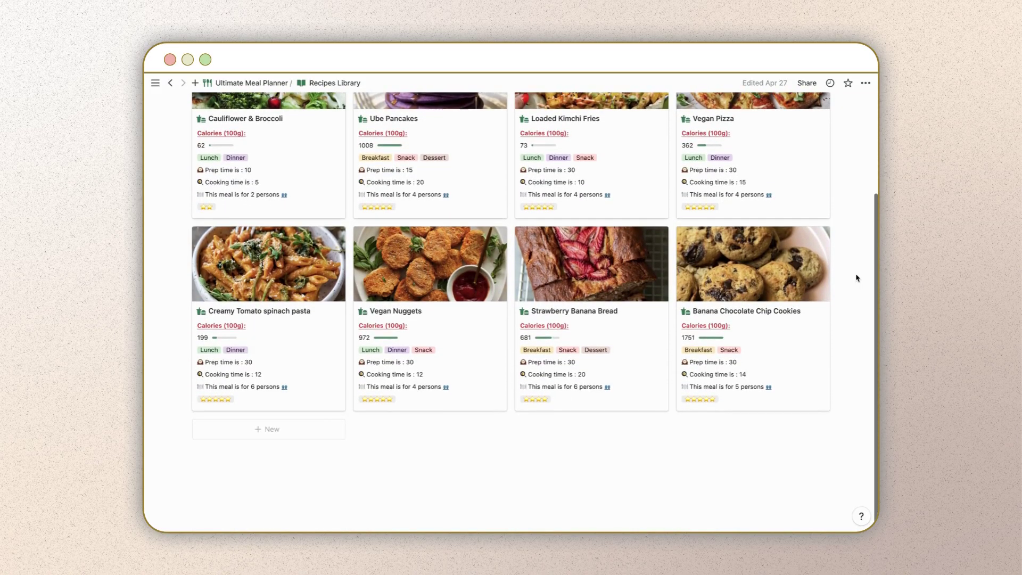
scroll(856, 278, "up", 5)
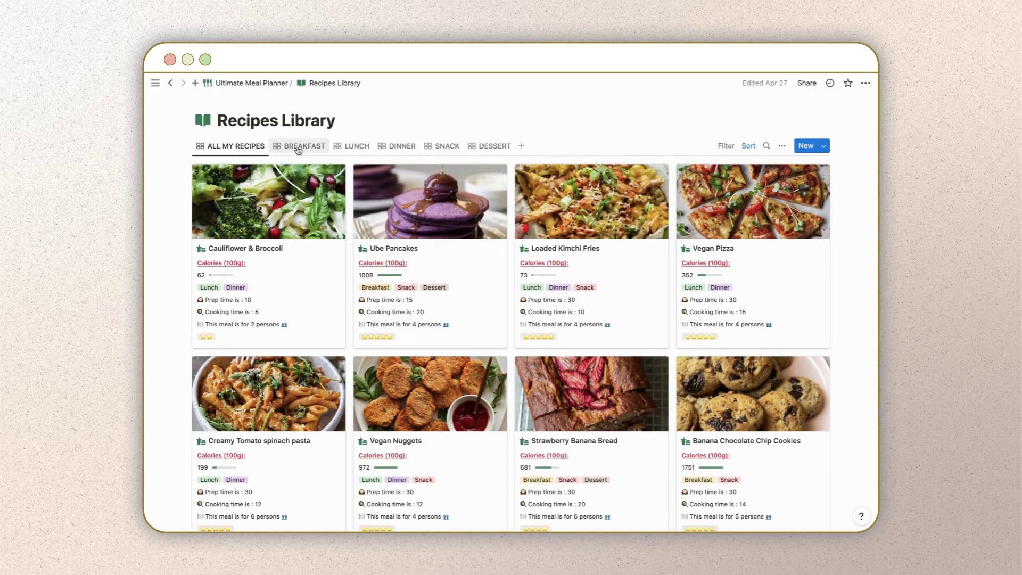
left_click(316, 147)
left_click(349, 149)
left_click(398, 149)
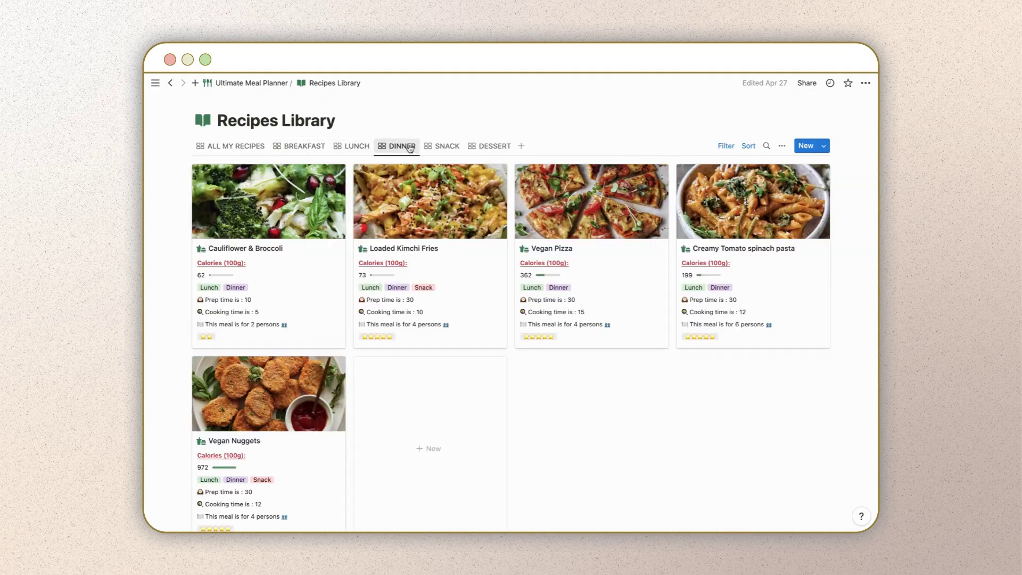
left_click(459, 150)
left_click(490, 148)
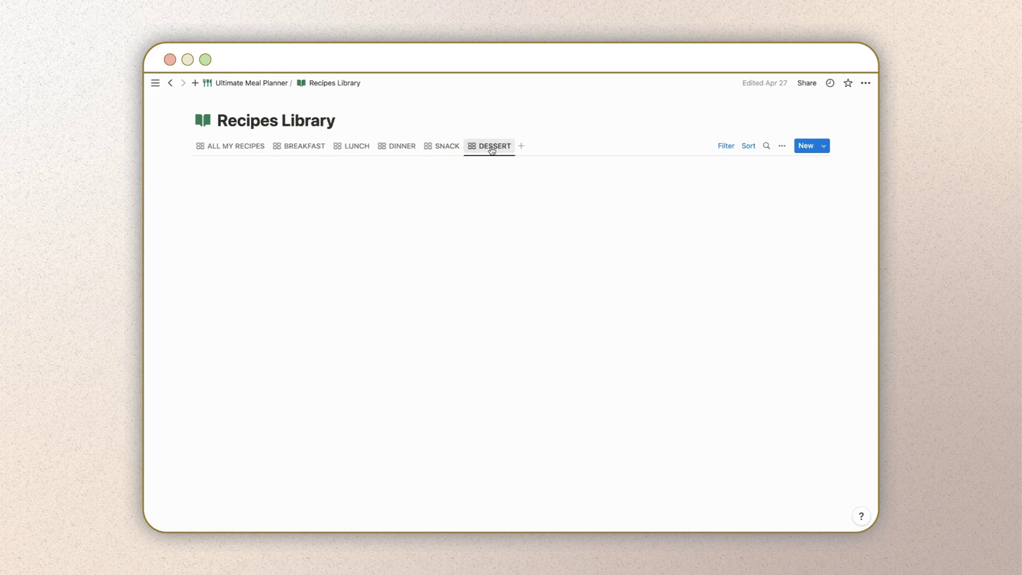
left_click(234, 149)
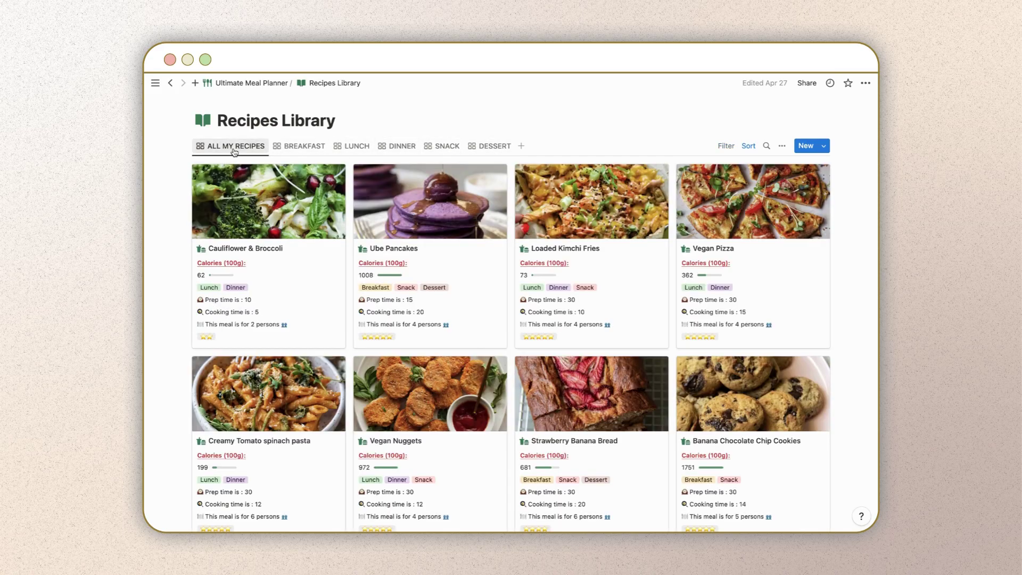
Step: Make the New Recipe template the default for all views in the Recipes Library
left_click(825, 145)
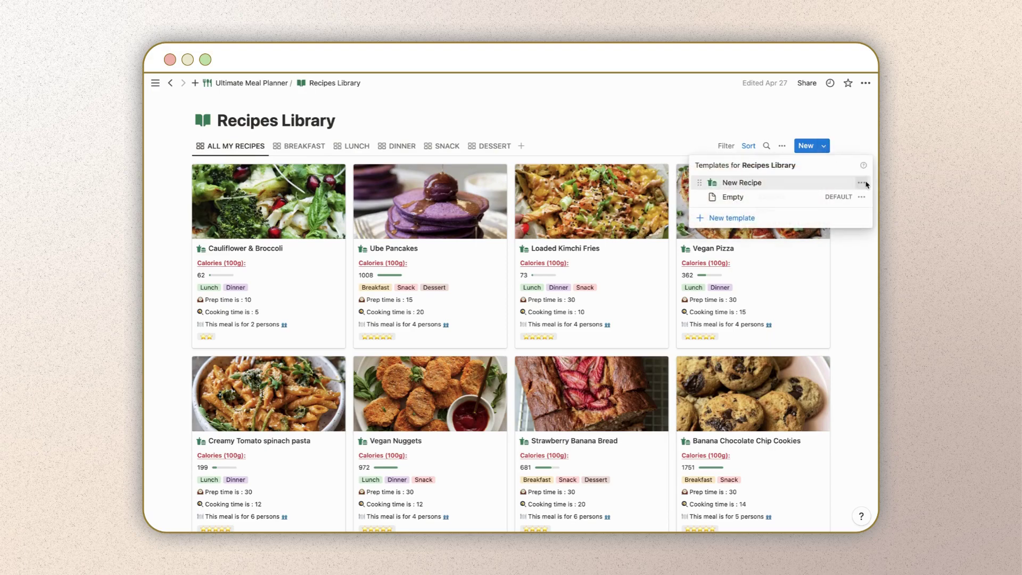
left_click(861, 183)
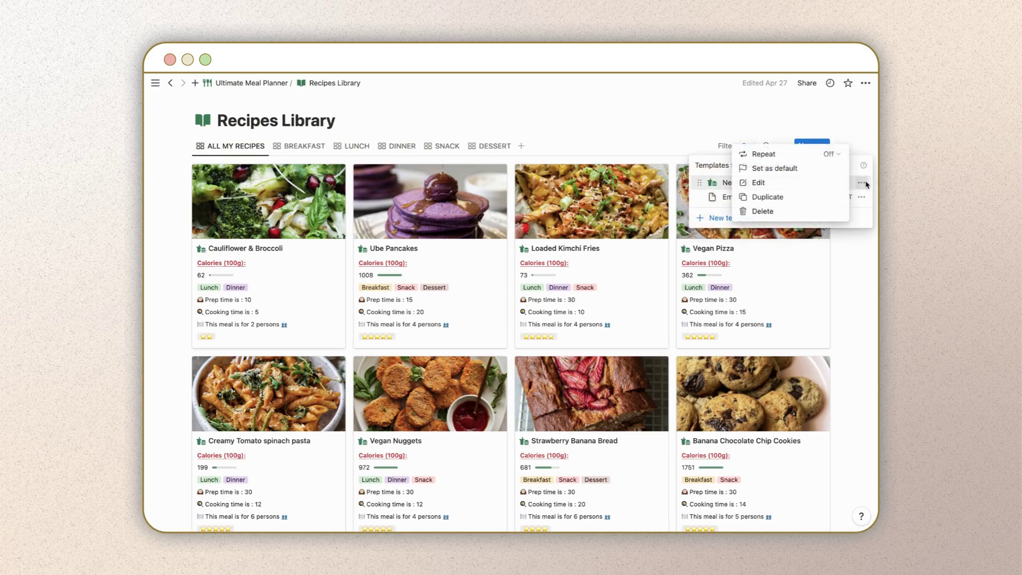
left_click(809, 172)
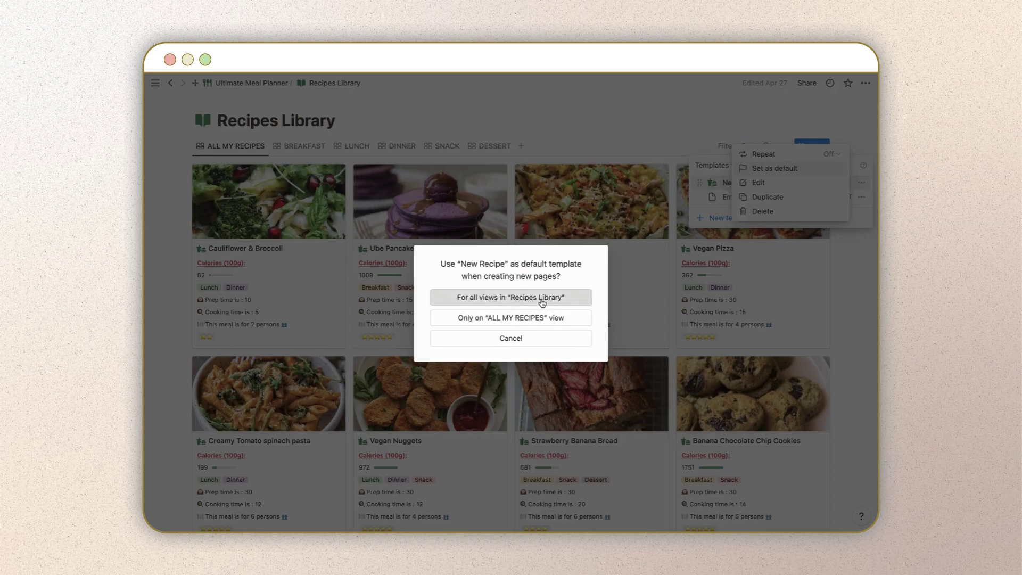
left_click(542, 302)
left_click(858, 289)
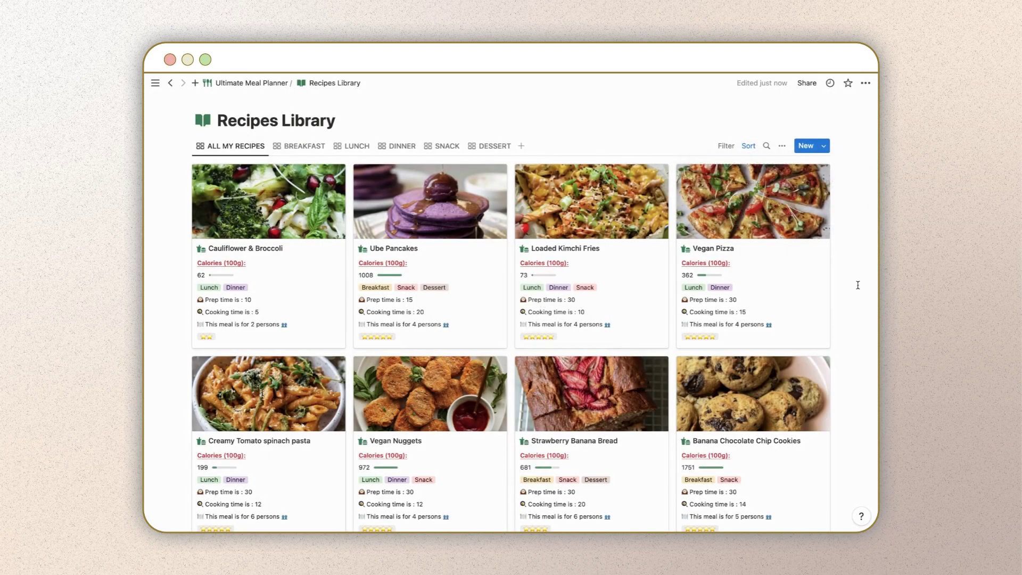
scroll(858, 287, "down", 5)
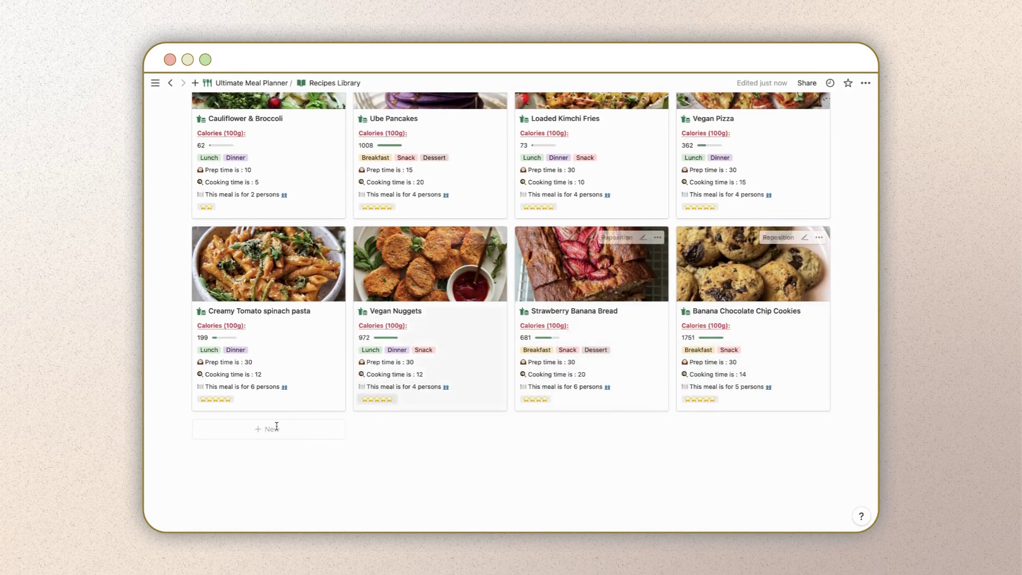
left_click(272, 431)
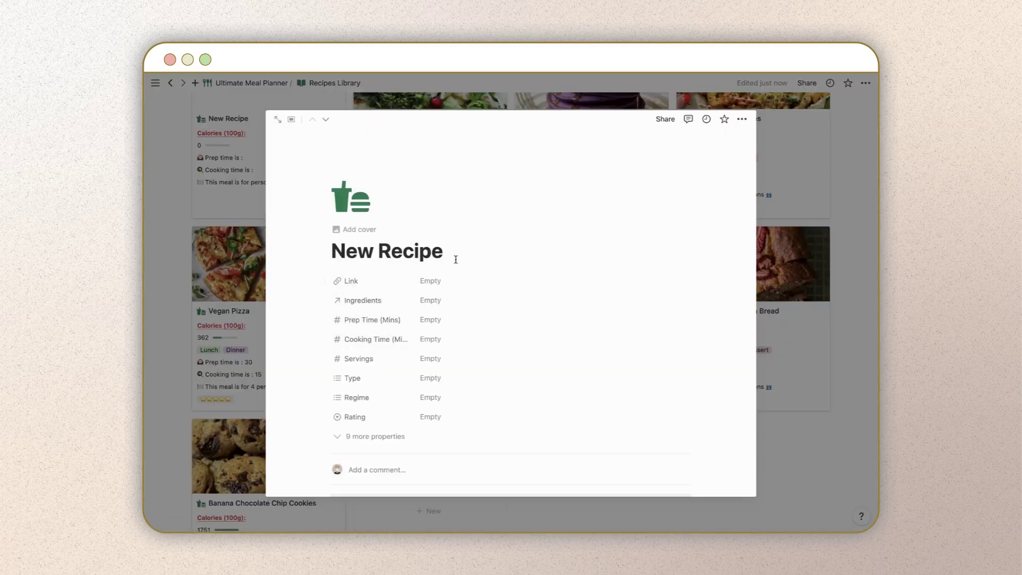
key("super+a")
type("M")
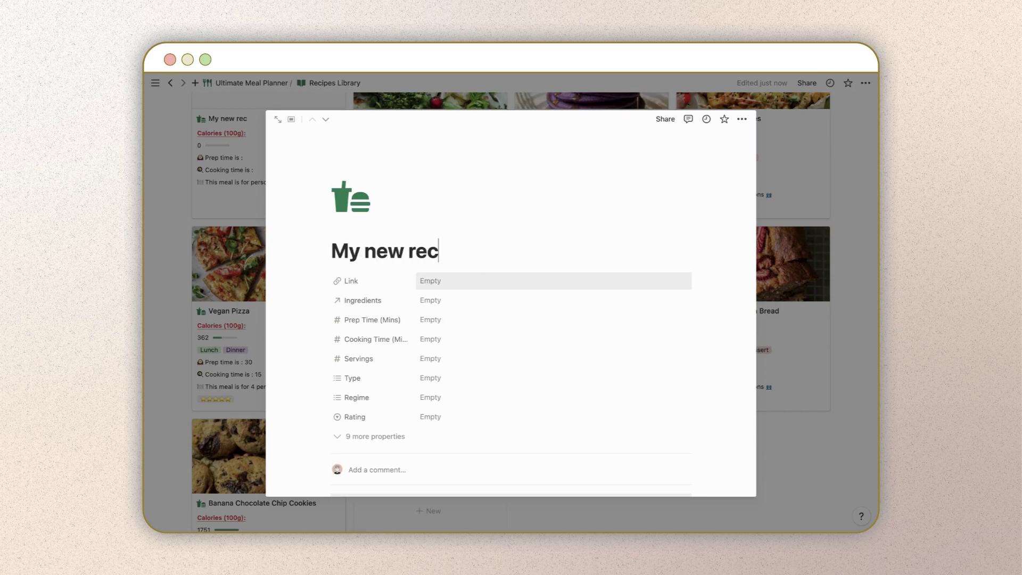
left_click(455, 279)
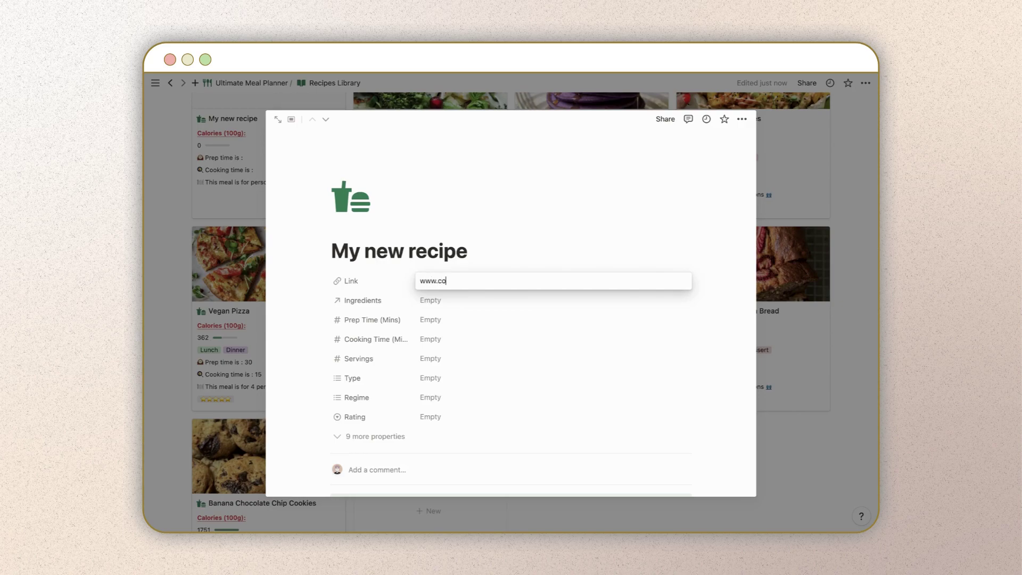
left_click(481, 316)
Step: Link Milk, Kaki, Raspberry, Avocado Oil and Hazelnut Oil as the new recipe's ingredients
scroll(471, 313, "down", 2)
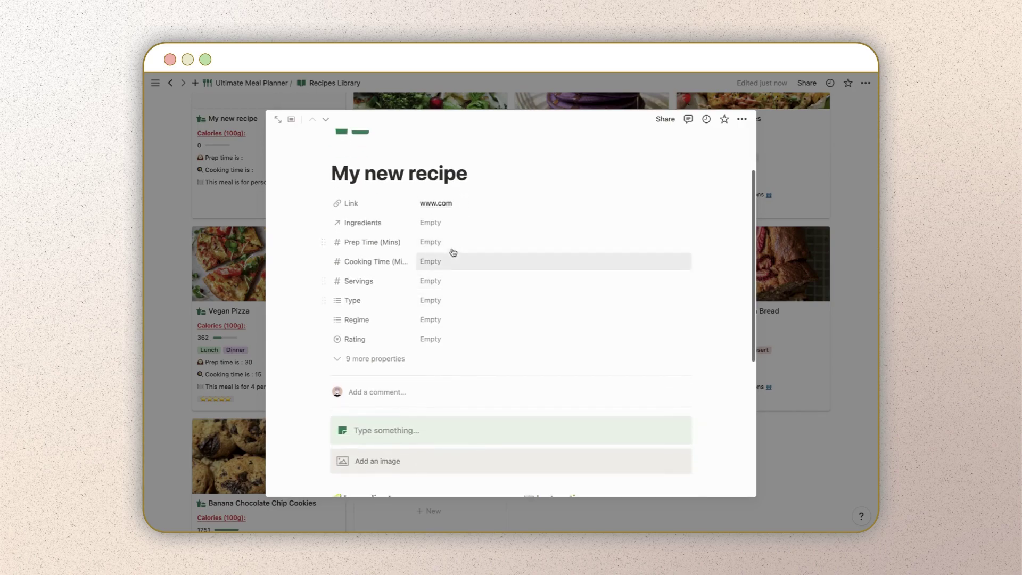
left_click(439, 225)
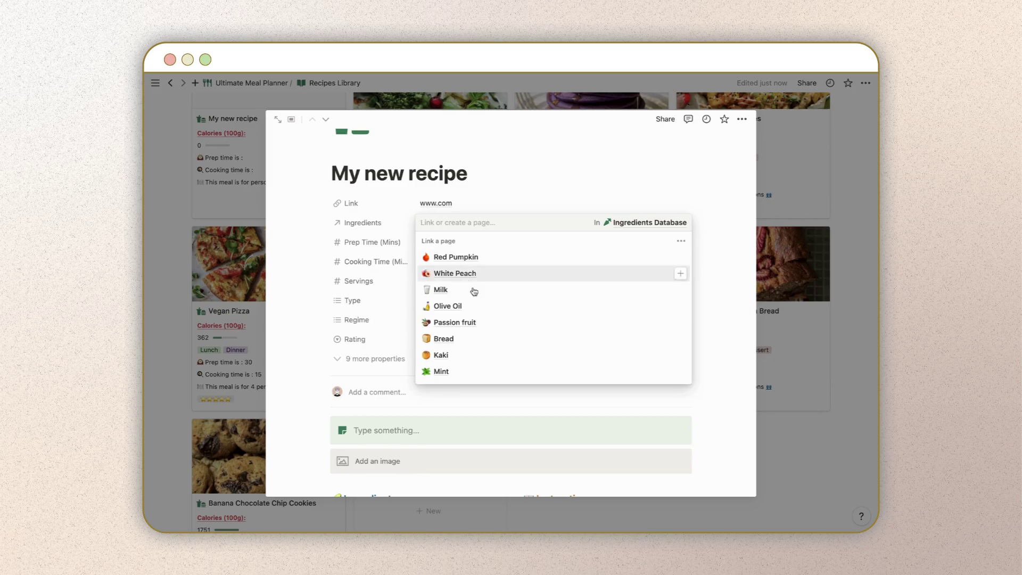
scroll(471, 290, "down", 1)
left_click(468, 272)
left_click(465, 319)
left_click(459, 365)
scroll(458, 364, "down", 2)
left_click(459, 362)
left_click(461, 322)
left_click(496, 193)
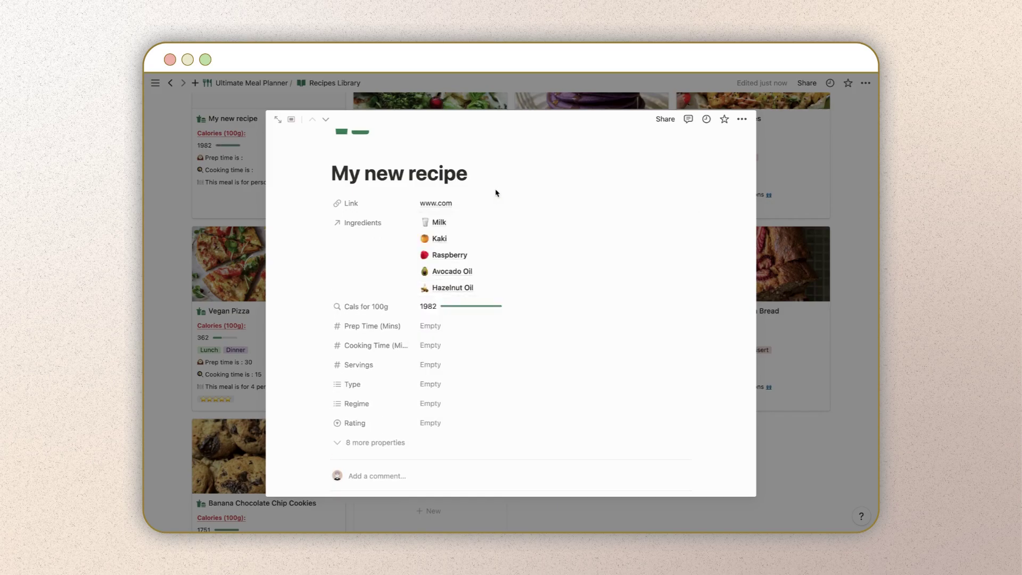
Step: Set the new recipe's prep time to 25 minutes, cooking time to 30 minutes and servings to 4
scroll(496, 193, "down", 3)
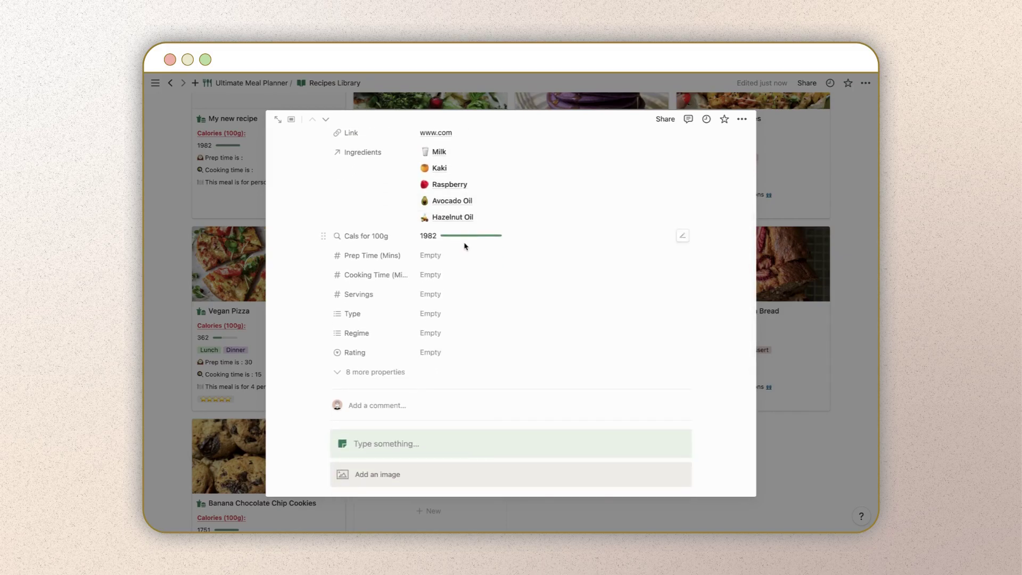
scroll(465, 246, "down", 2)
left_click(448, 218)
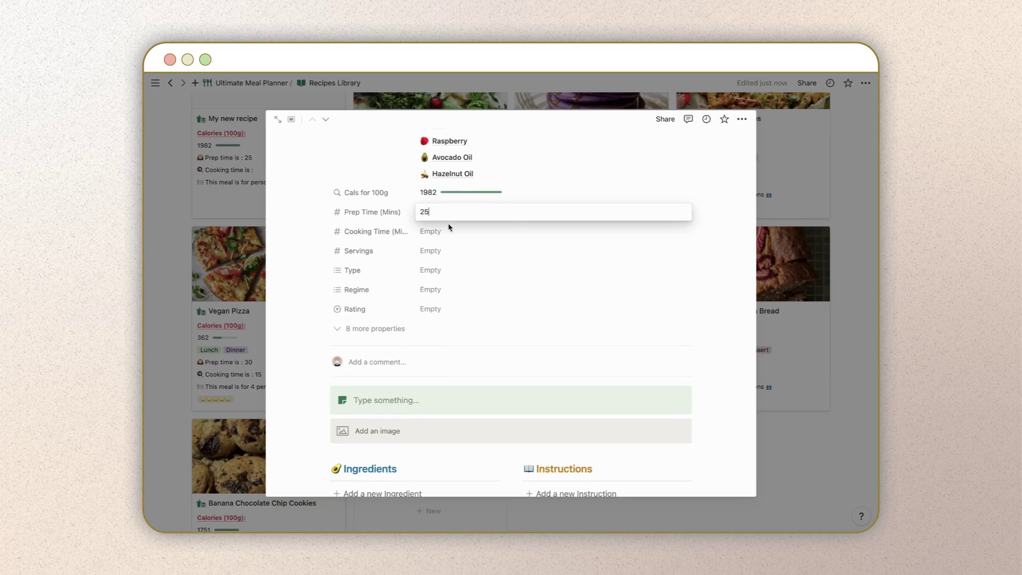
left_click(442, 230)
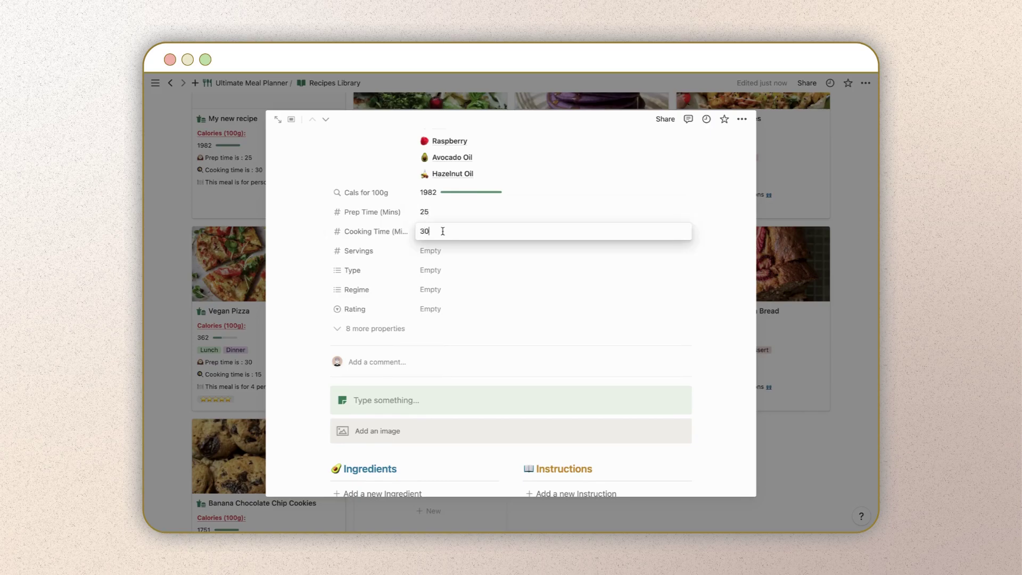
left_click(440, 254)
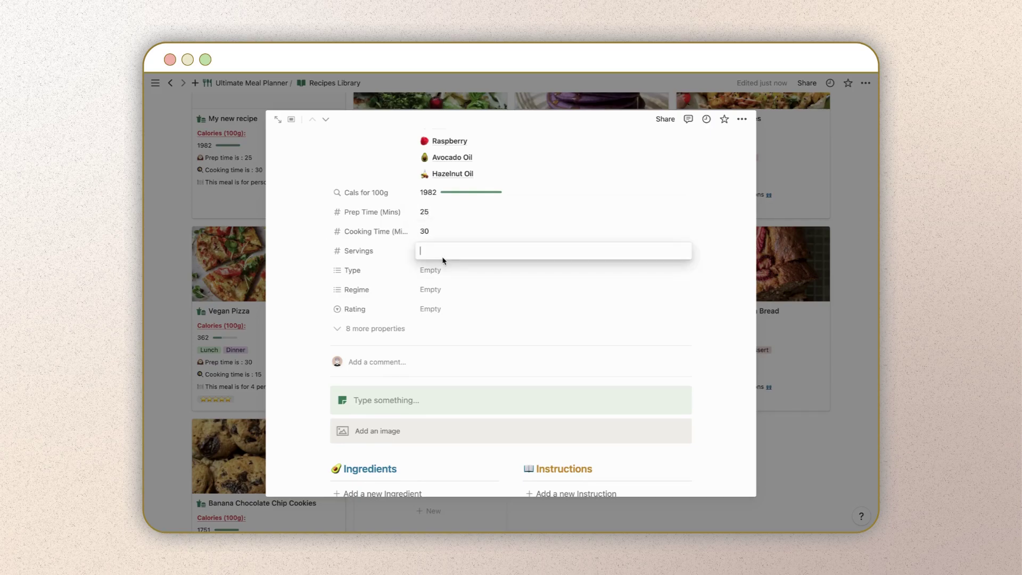
type("4")
key("Return")
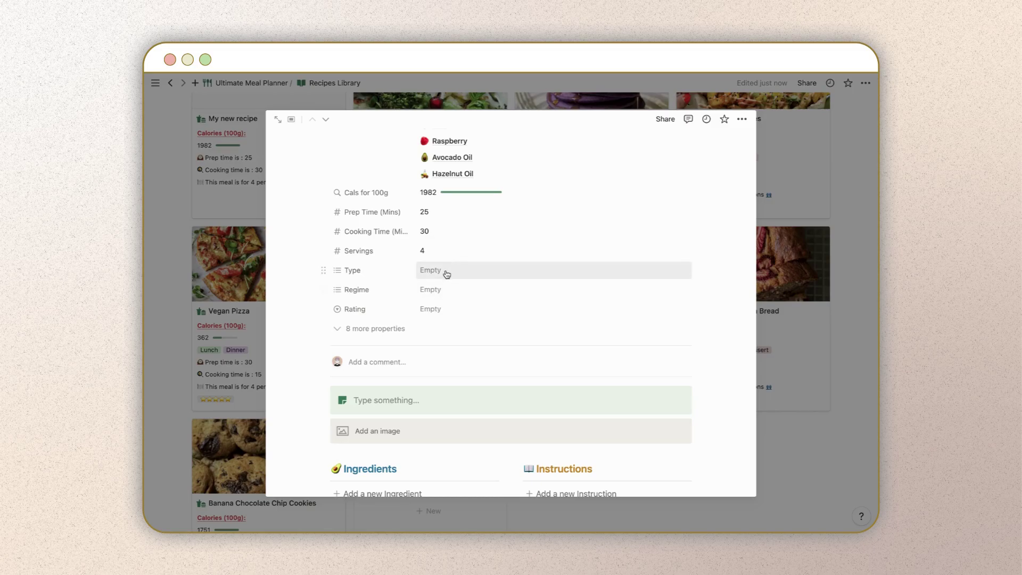
Step: Tag the new recipe's type as Lunch and Breakfast
left_click(447, 272)
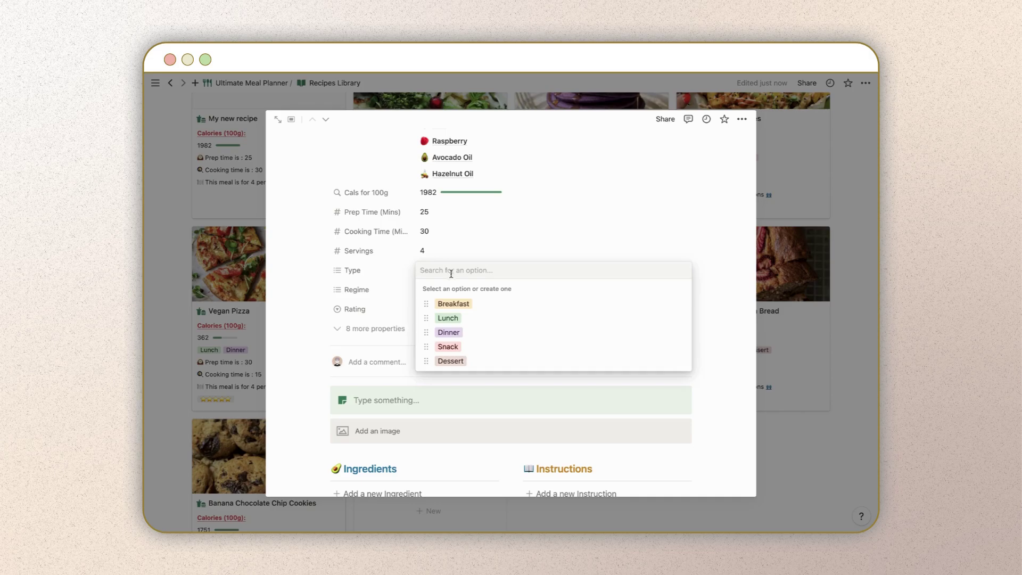
left_click(449, 318)
left_click(461, 301)
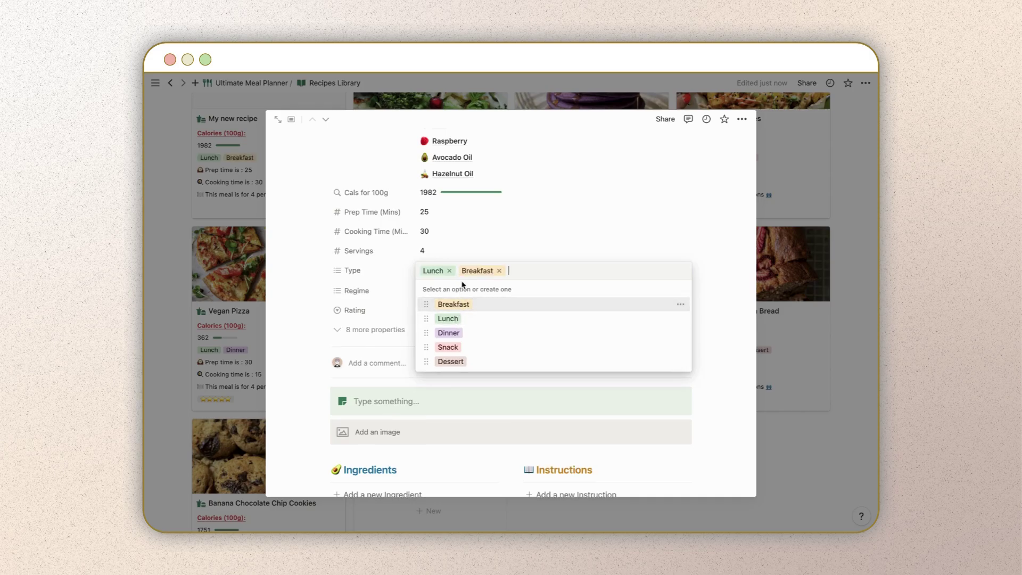
left_click(456, 258)
Step: Set the new recipe's regime to Vegan and its rating to five stars
left_click(444, 290)
left_click(461, 336)
left_click(482, 273)
left_click(447, 310)
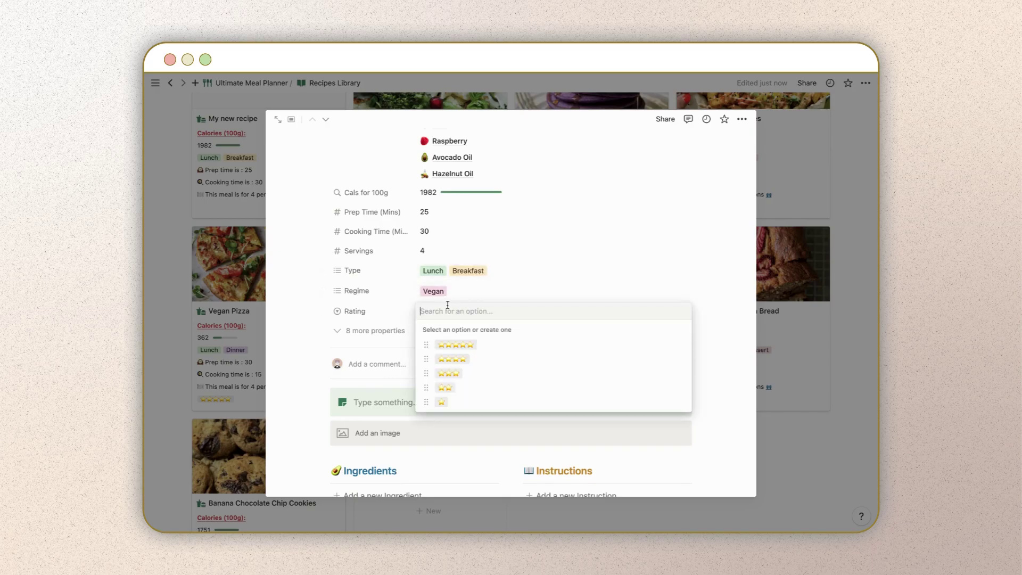
left_click(462, 344)
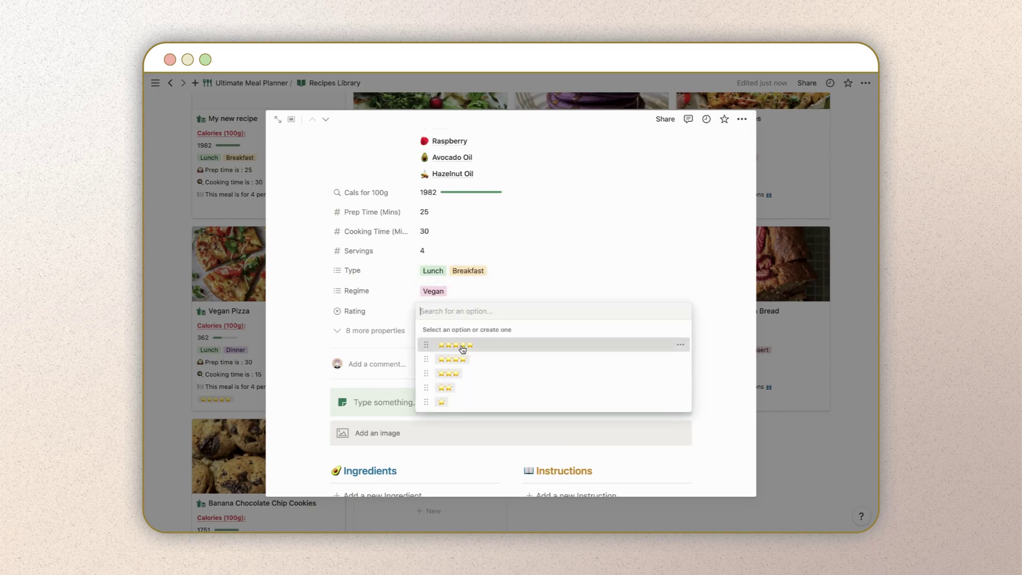
Step: Add two blank ingredient blocks and two blank instruction blocks to the recipe page
scroll(475, 362, "down", 1)
scroll(475, 362, "down", 6)
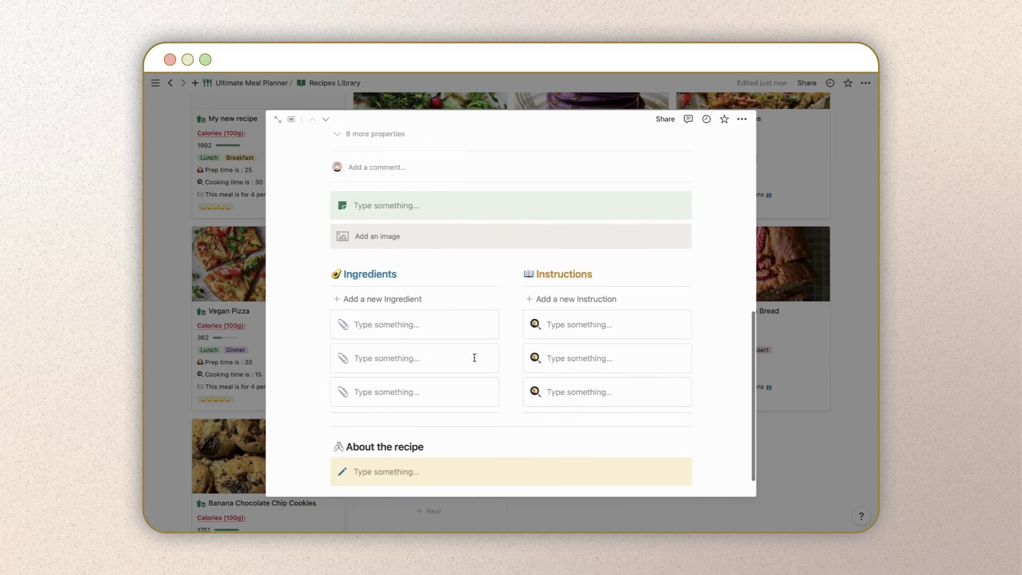
left_click(413, 299)
left_click(413, 299)
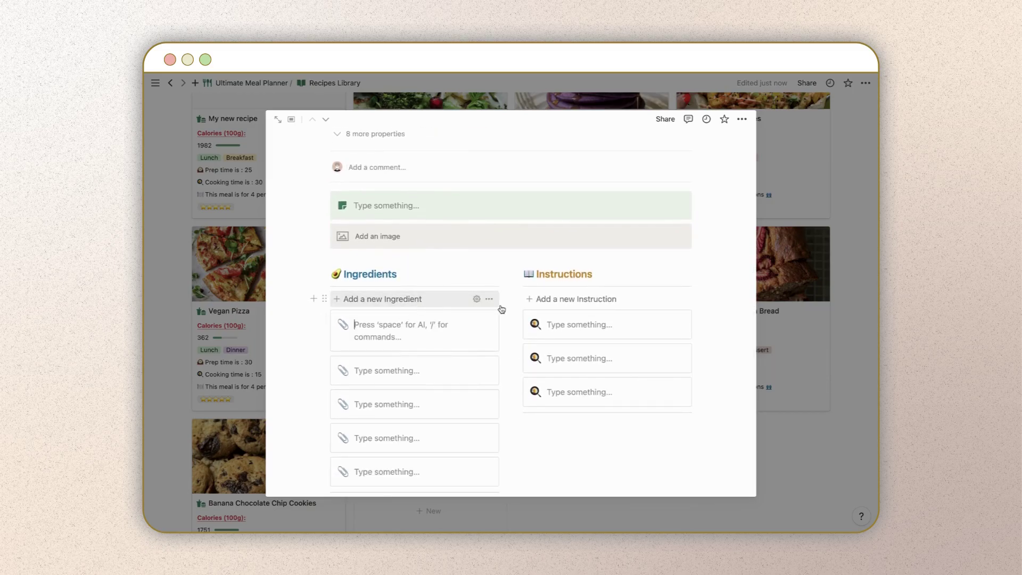
left_click(561, 300)
left_click(562, 301)
Step: Embed an image from the copied link in the recipe's image placeholder and close the recipe page
left_click(409, 237)
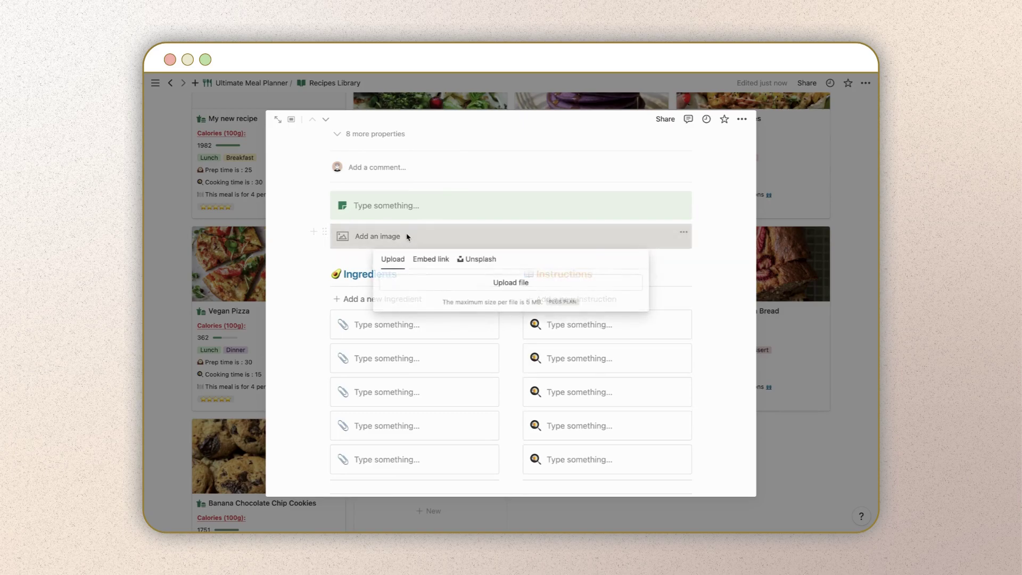
left_click(436, 259)
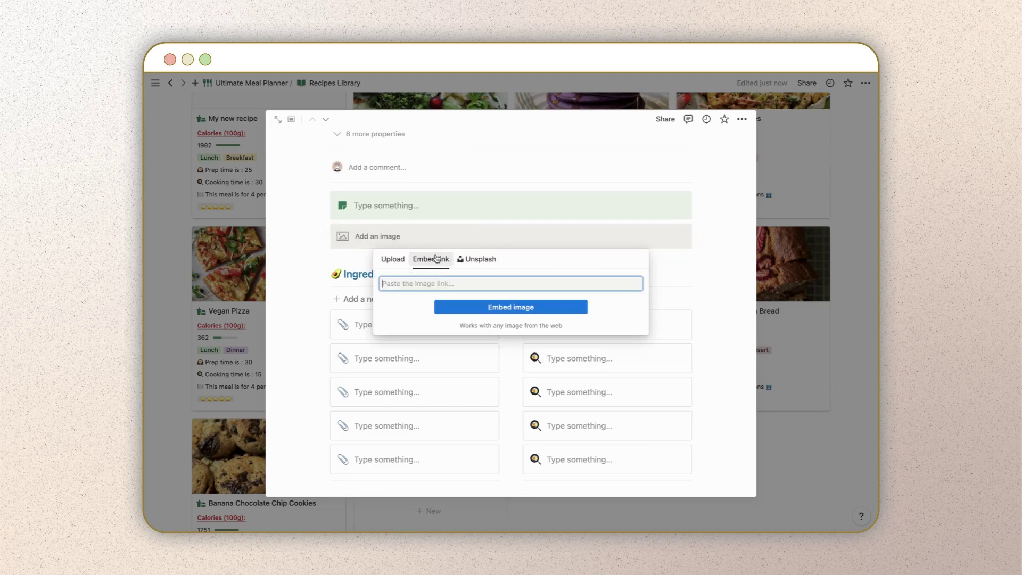
key("super+v")
left_click(456, 307)
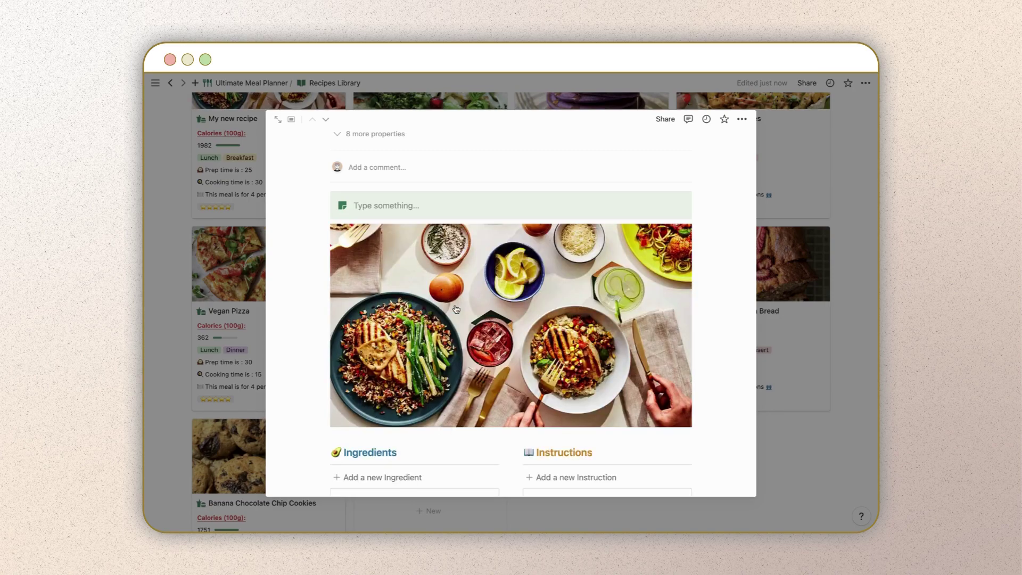
scroll(709, 332, "down", 5)
scroll(709, 332, "up", 2)
scroll(708, 332, "up", 10)
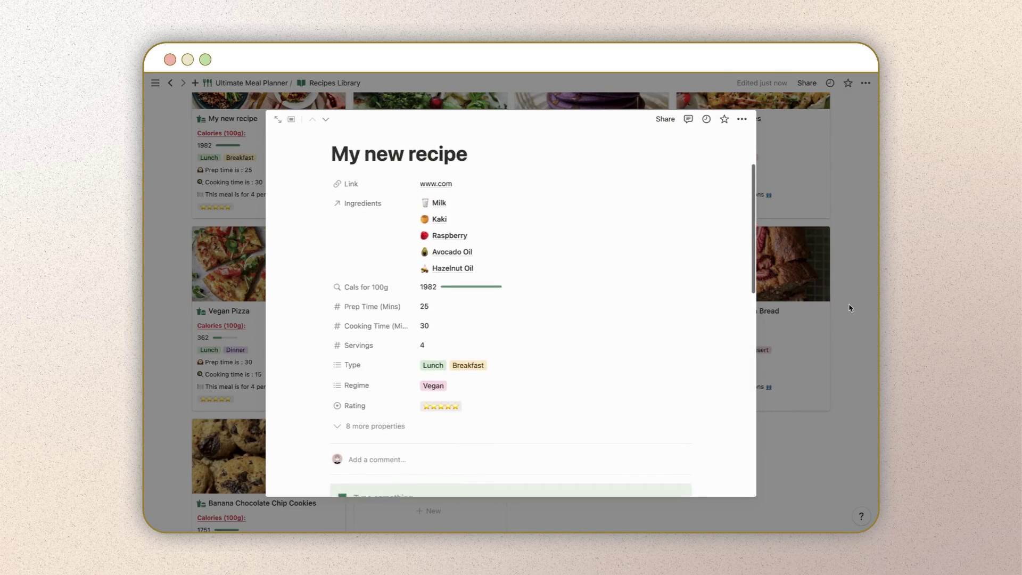
left_click(848, 302)
scroll(830, 237, "up", 5)
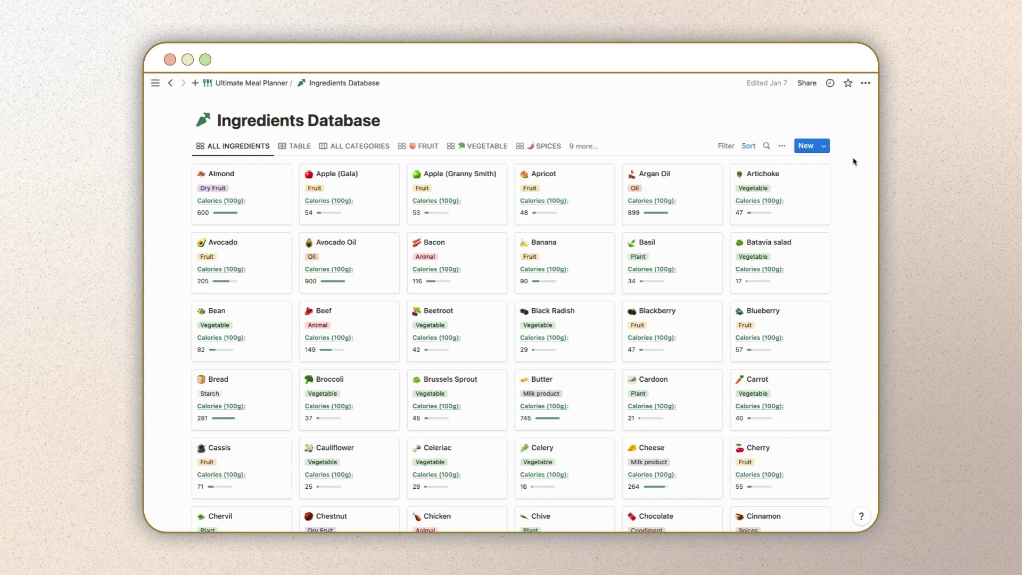
Step: Look through the gallery of all ingredients in the Ingredients Database and its list of available views
scroll(853, 162, "down", 10)
scroll(853, 162, "down", 15)
scroll(853, 157, "up", 20)
scroll(853, 157, "up", 3)
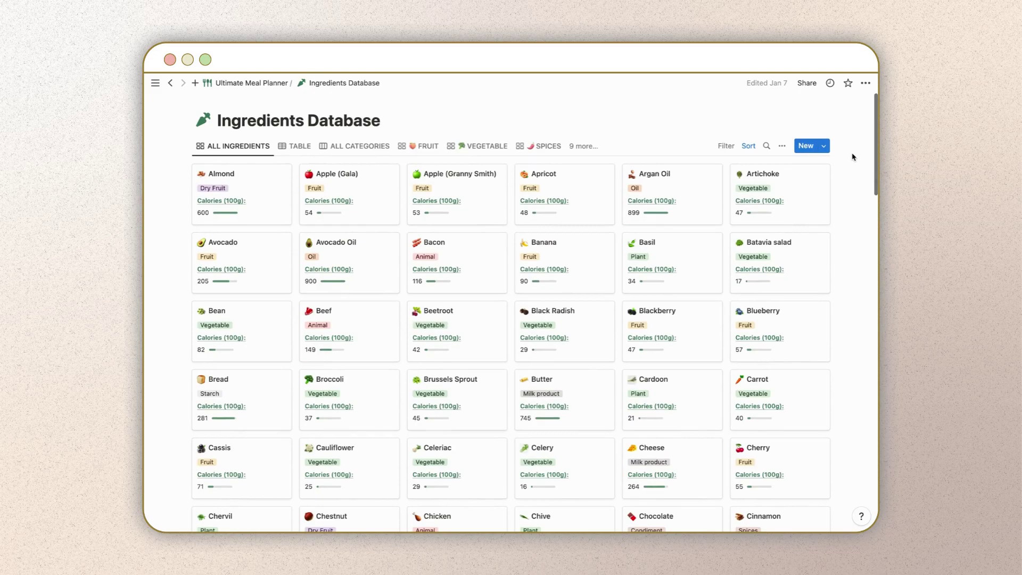
left_click(577, 147)
scroll(589, 282, "down", 2)
scroll(590, 281, "up", 2)
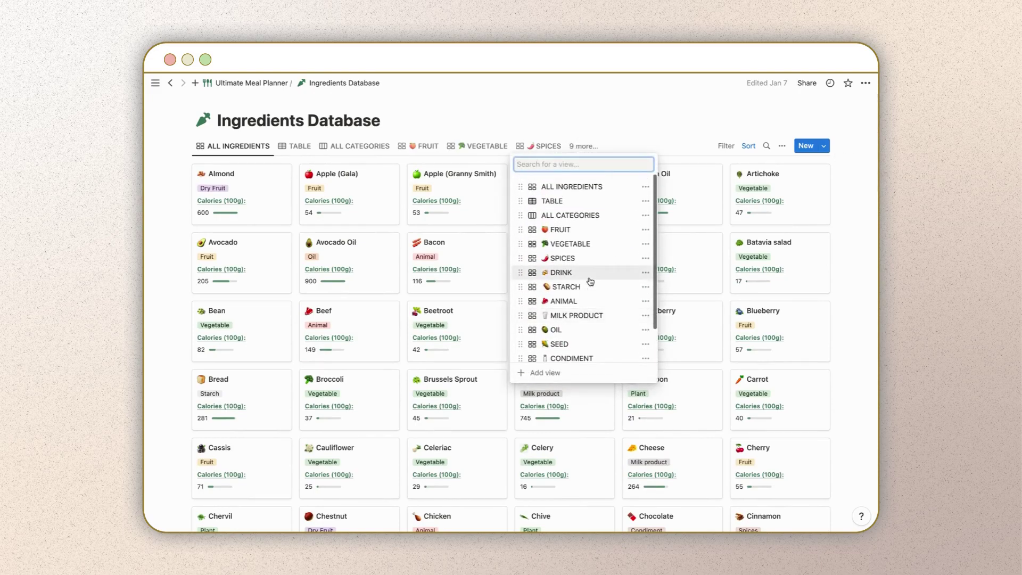
left_click(584, 121)
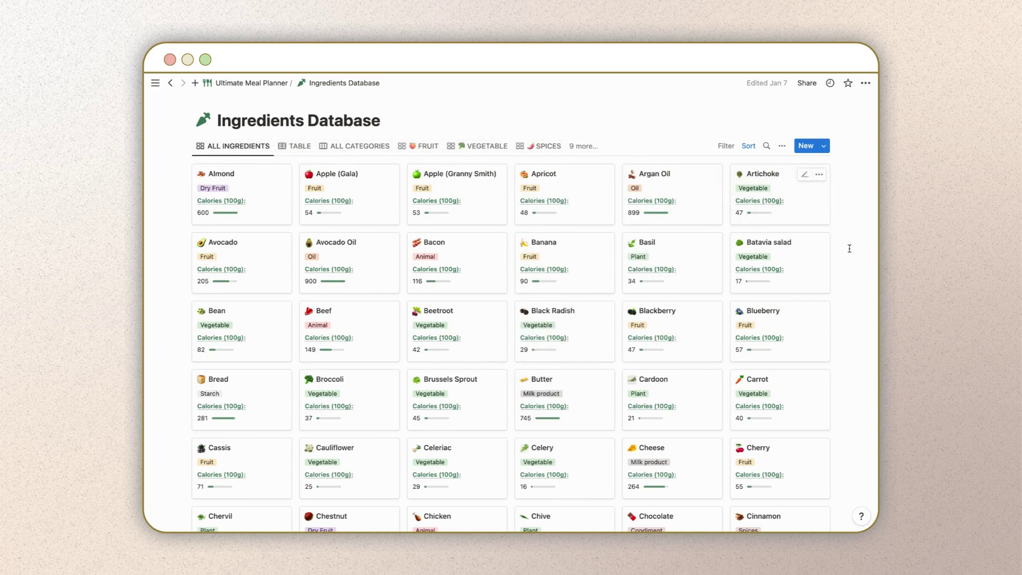
scroll(850, 248, "down", 5)
scroll(849, 249, "up", 2)
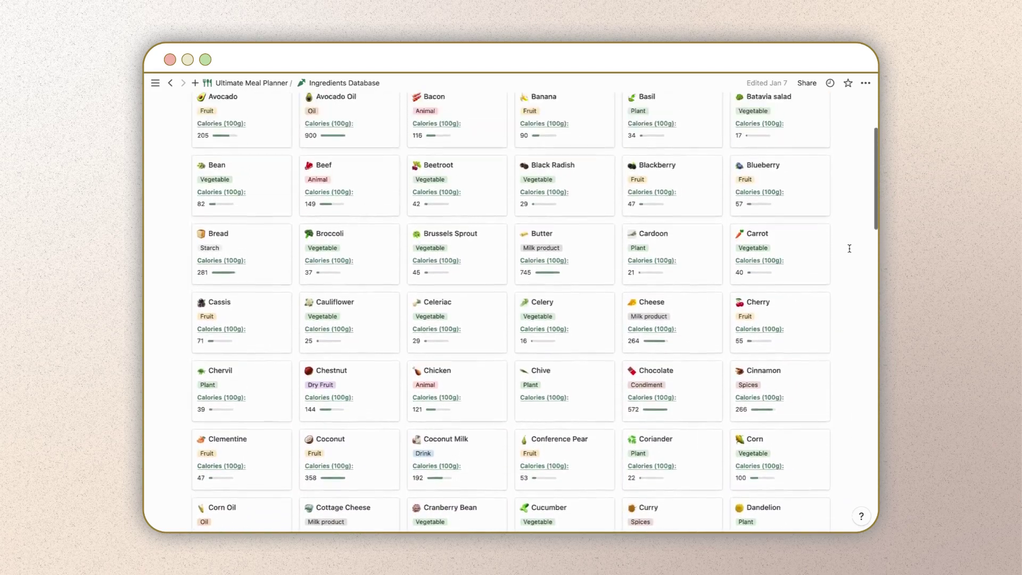
scroll(849, 248, "up", 3)
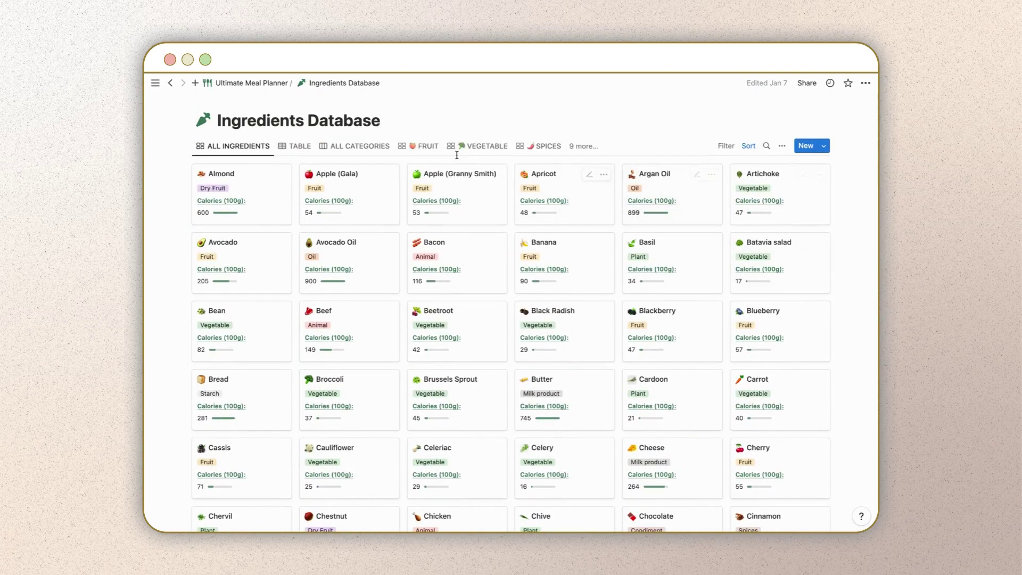
Step: Examine the ingredients grouped by category and in the nutrition table
left_click(339, 152)
scroll(420, 218, "right", 8)
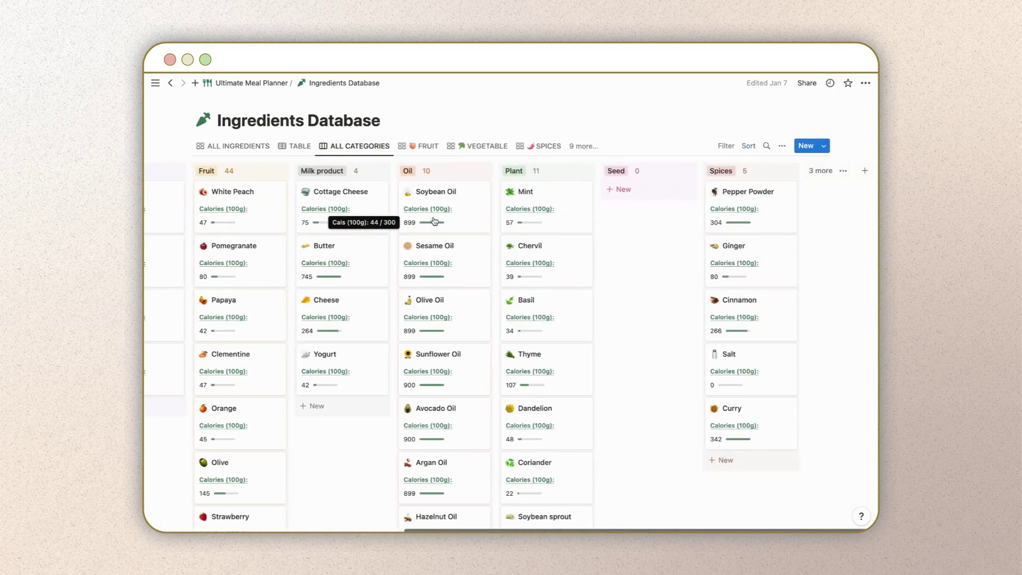
scroll(420, 218, "left", 8)
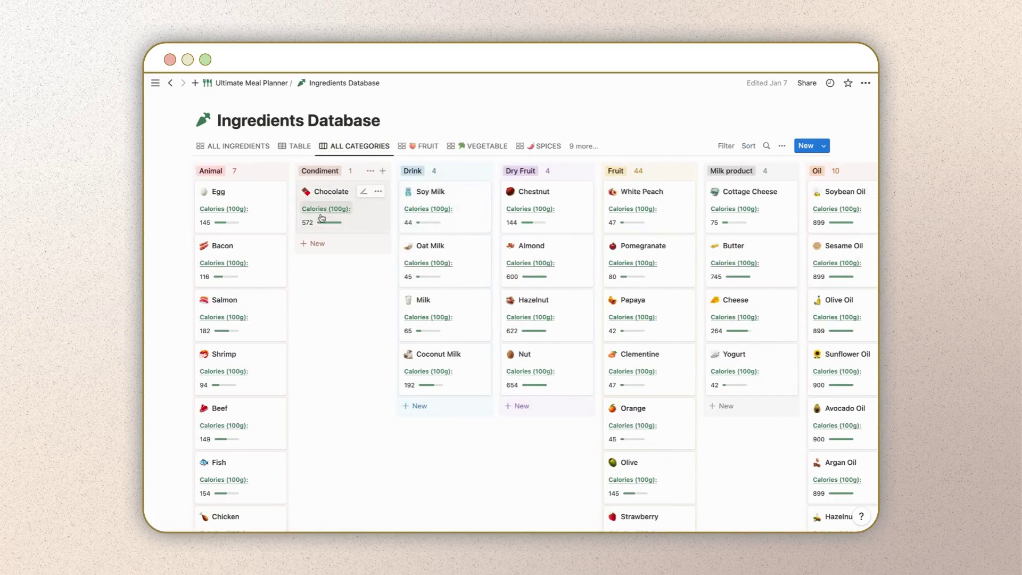
mouse_move(339, 223)
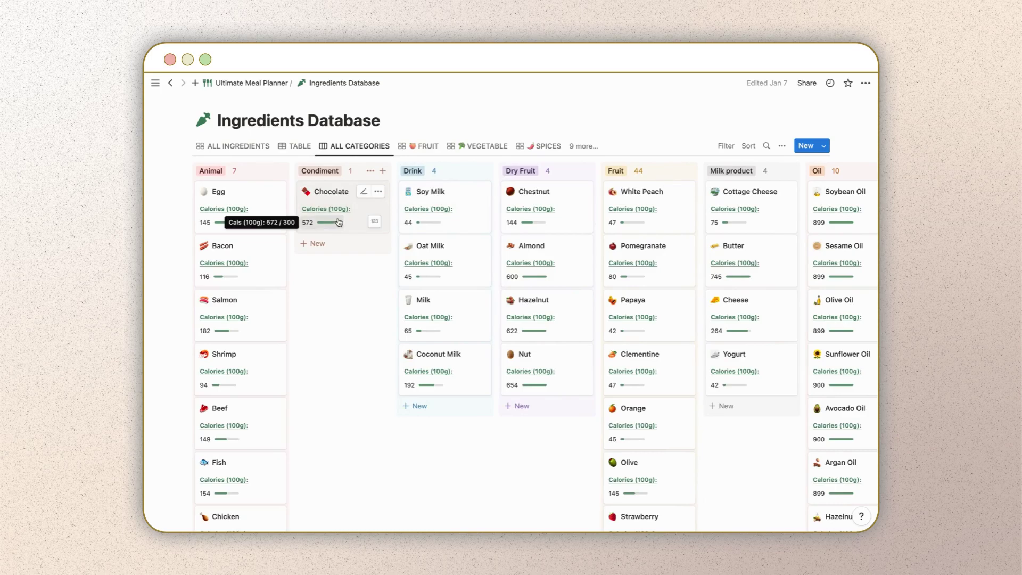
left_click(296, 148)
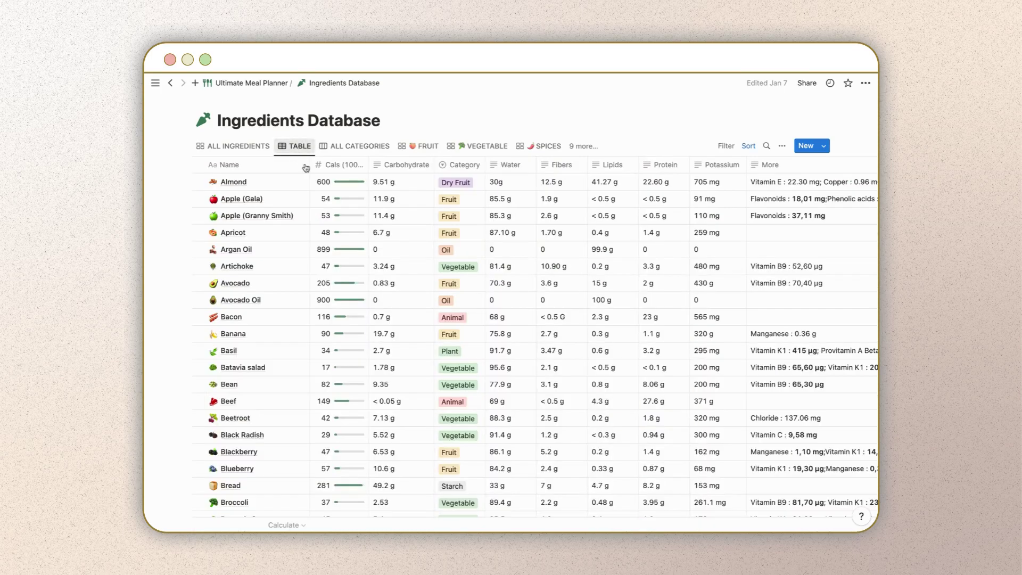
scroll(339, 264, "down", 12)
scroll(339, 265, "down", 15)
scroll(339, 265, "up", 20)
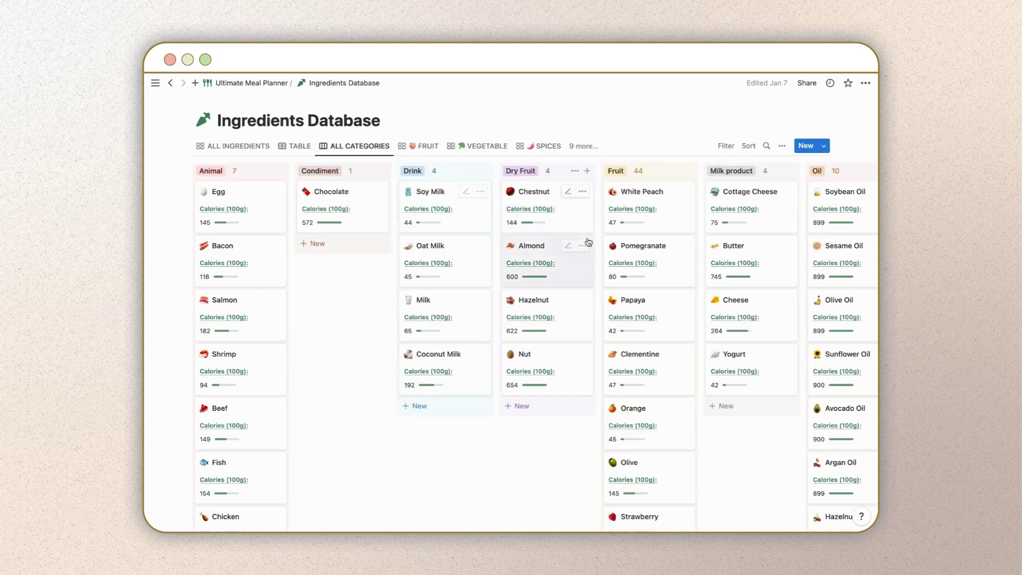
Step: Move the Mint card from the Plant category to Seed and undo the move
scroll(588, 244, "right", 8)
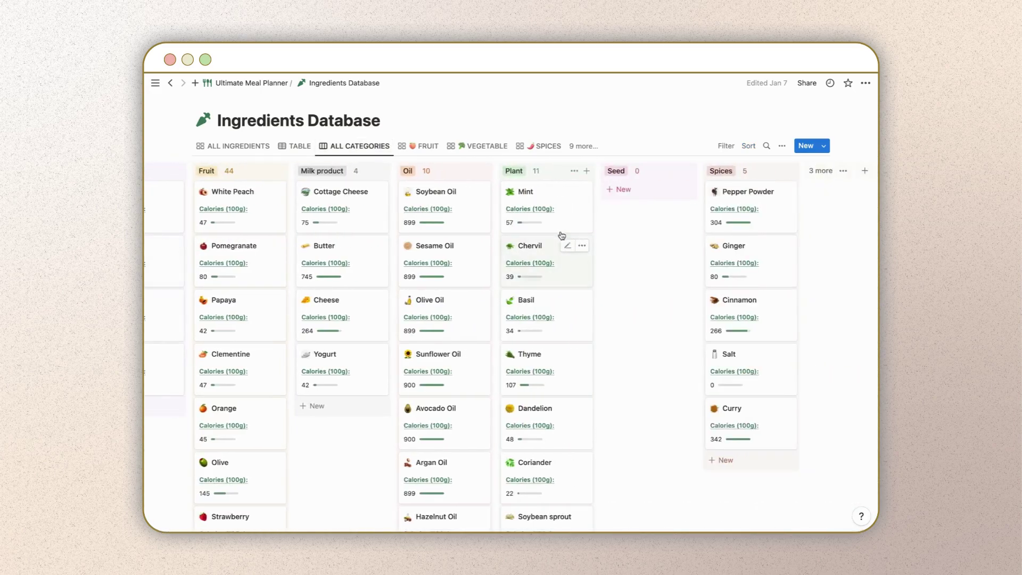
left_click_drag(571, 203, 647, 214)
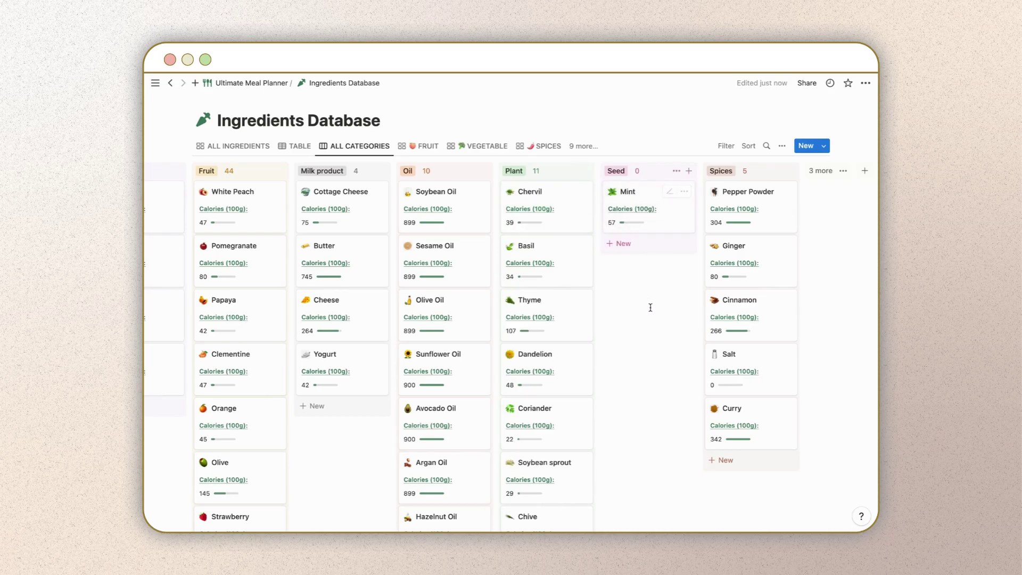
key("super+z")
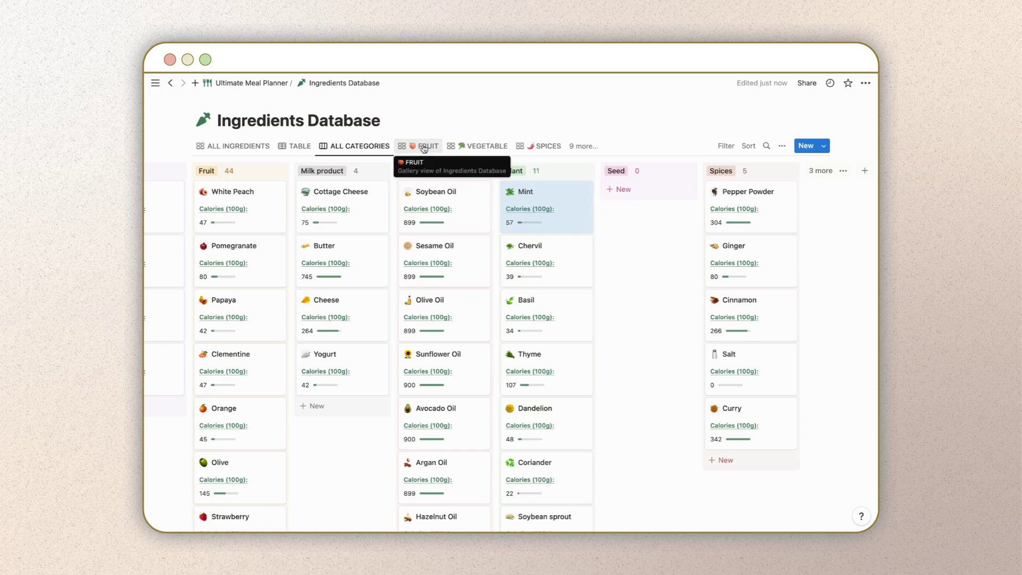
Step: Return to the gallery of all ingredients and add an entry using the New Ingredient template
left_click(246, 147)
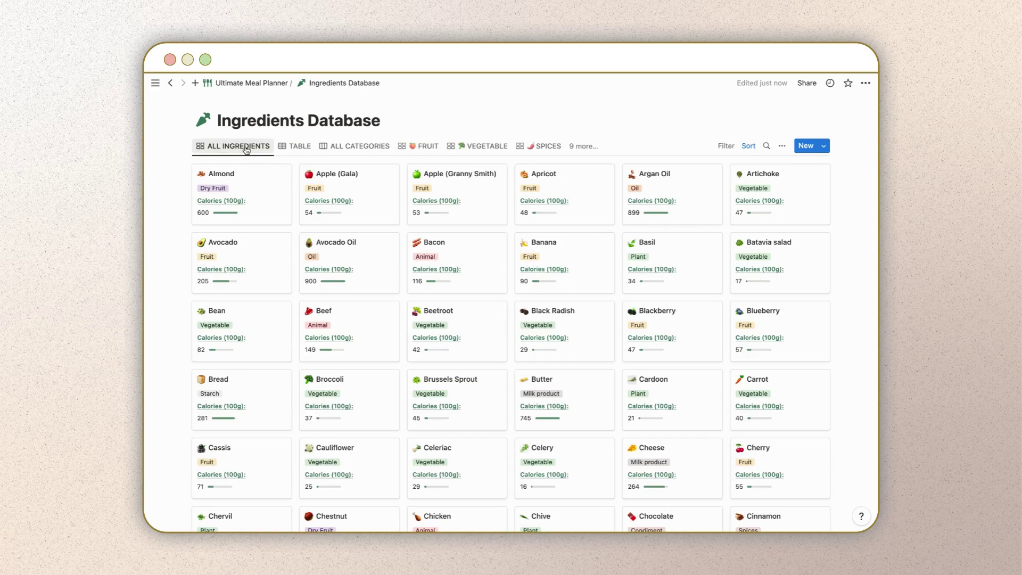
scroll(537, 323, "down", 6)
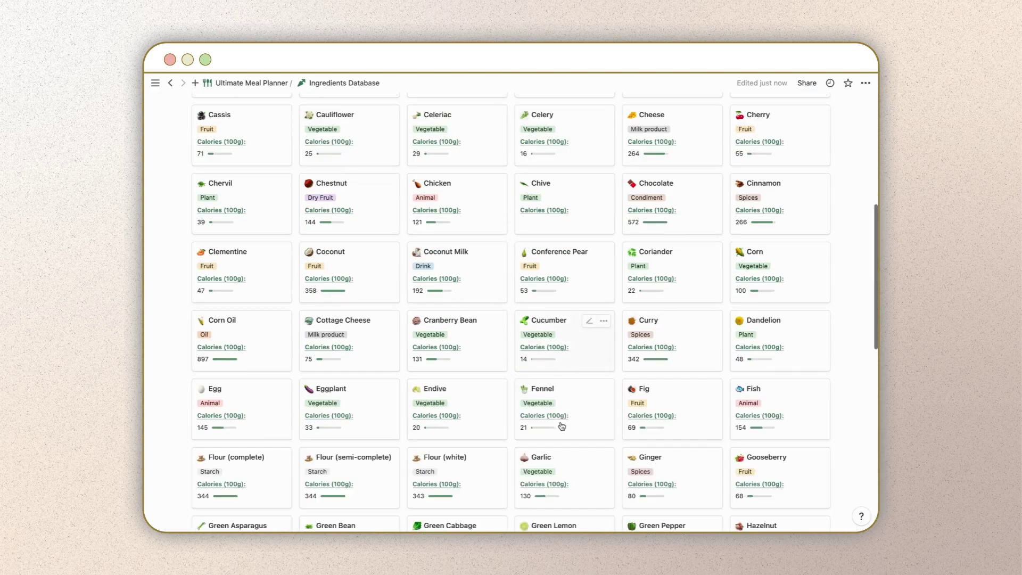
scroll(563, 433, "down", 10)
scroll(634, 442, "down", 10)
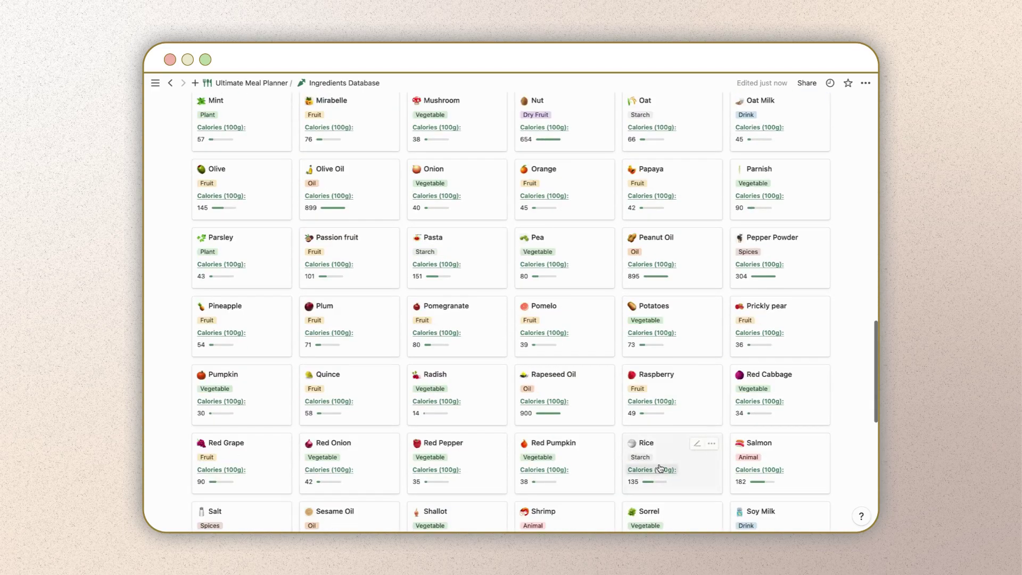
left_click(662, 430)
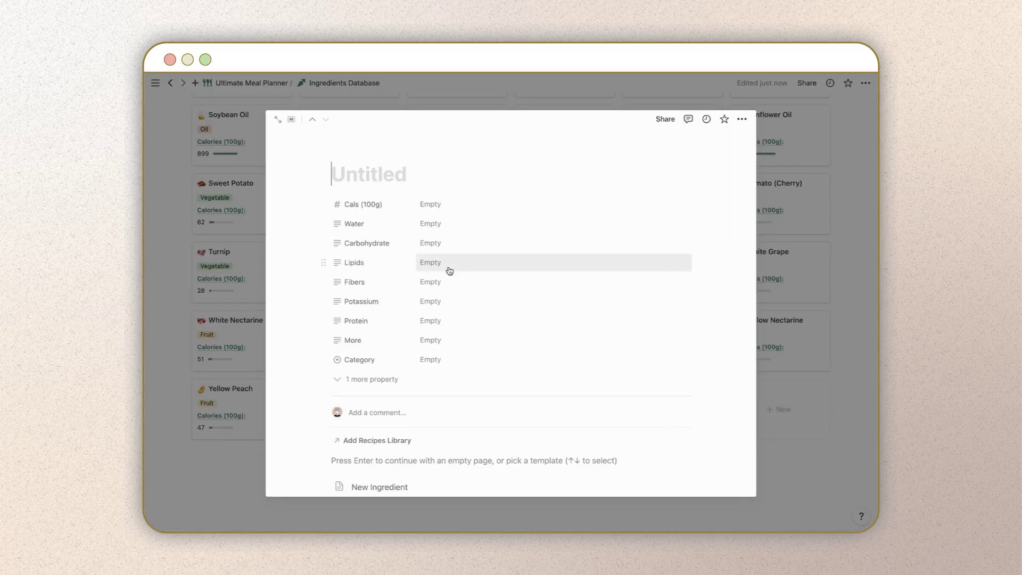
left_click(381, 488)
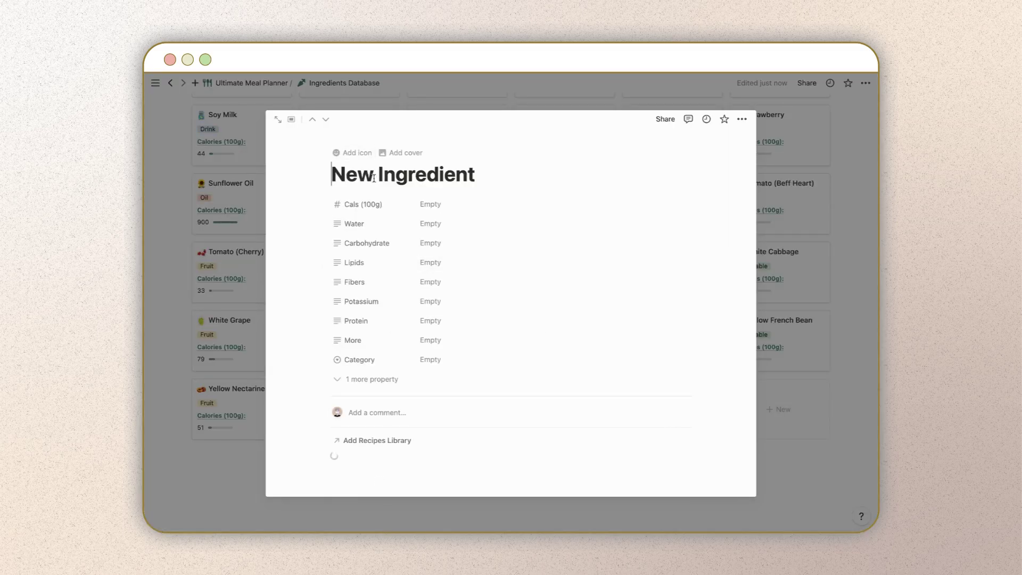
Step: Give the new ingredient the watermelon emoji as its icon and set Cals (100g) to 20
left_click(351, 153)
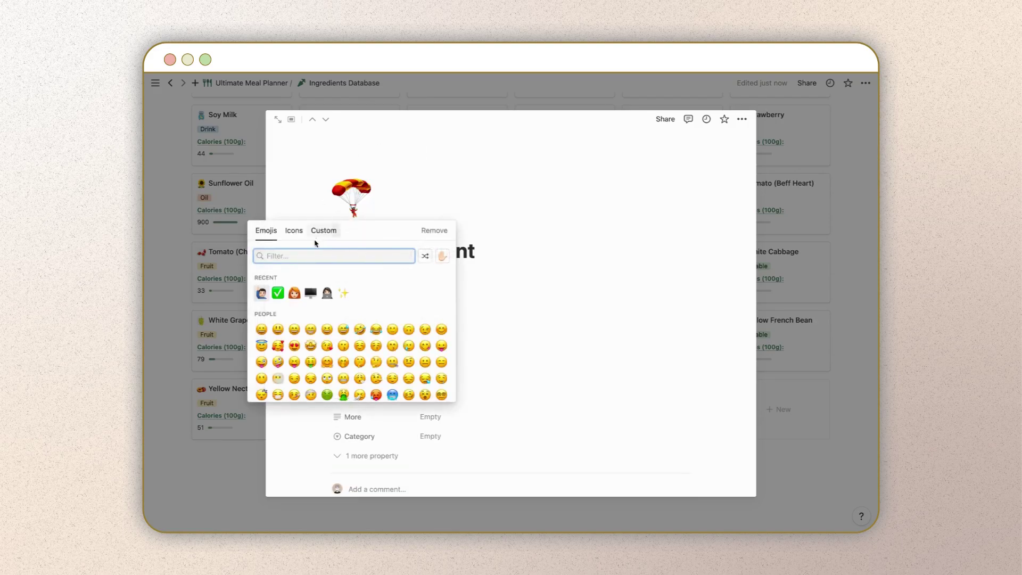
type("fruit")
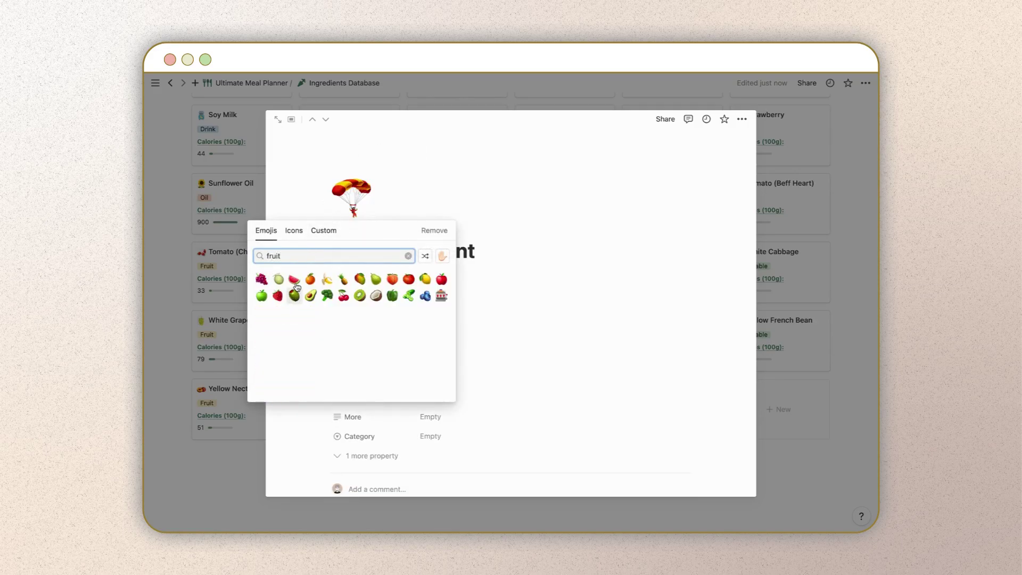
left_click(295, 280)
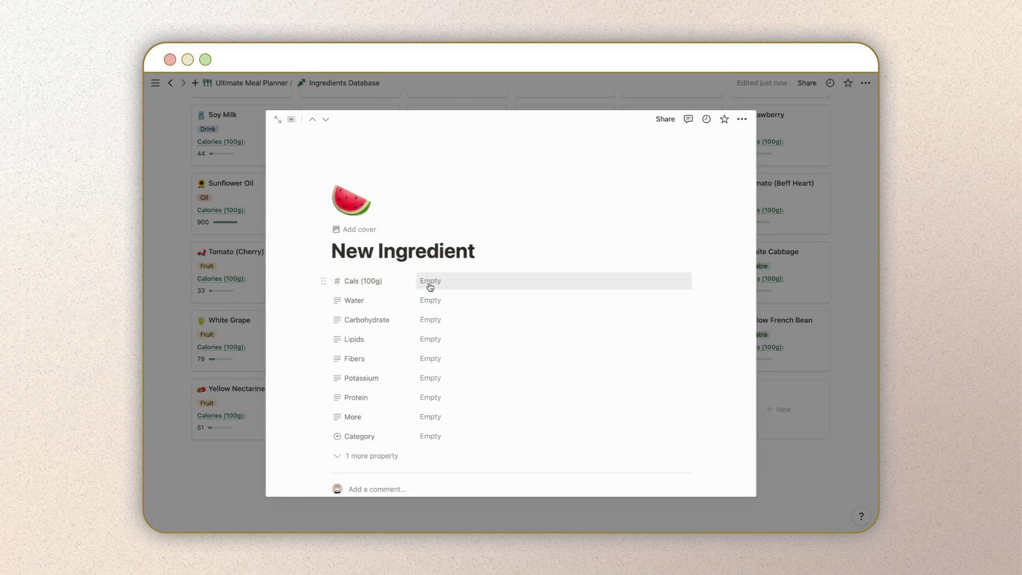
scroll(430, 287, "down", 3)
left_click(441, 182)
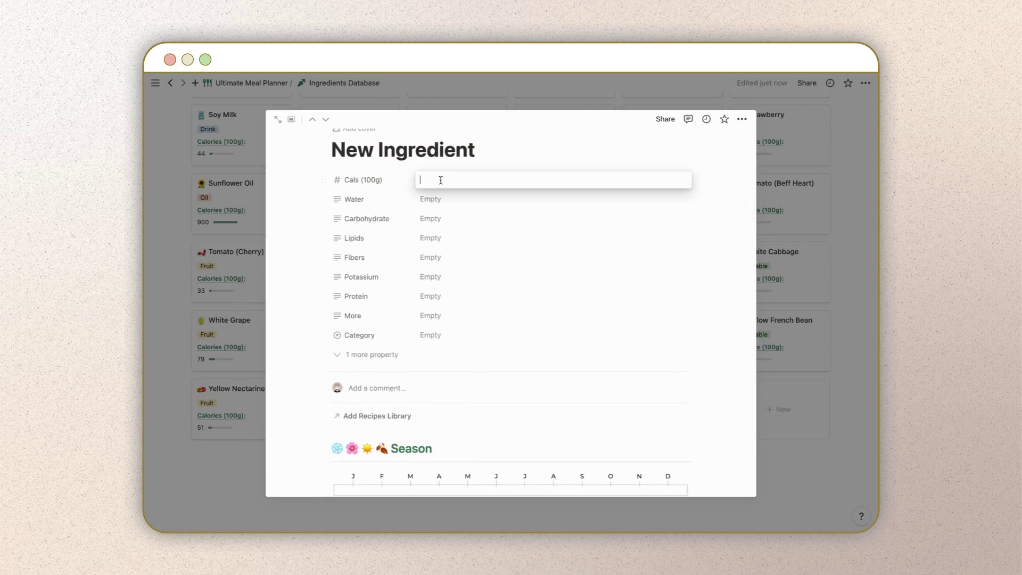
left_click(450, 209)
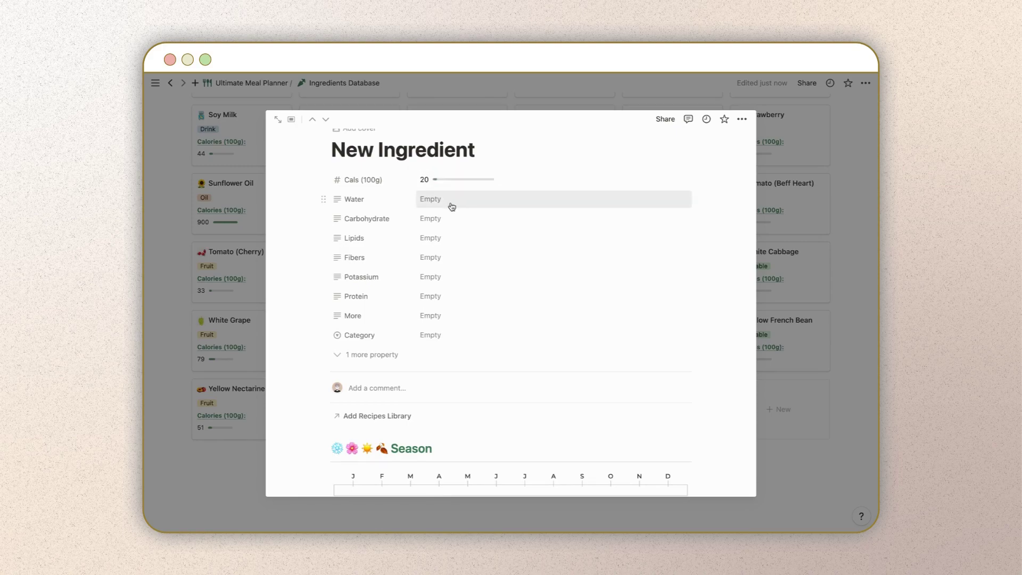
Step: Delete the new ingredient's season charts except the all-year chart and the April-to-December chart
scroll(452, 207, "down", 5)
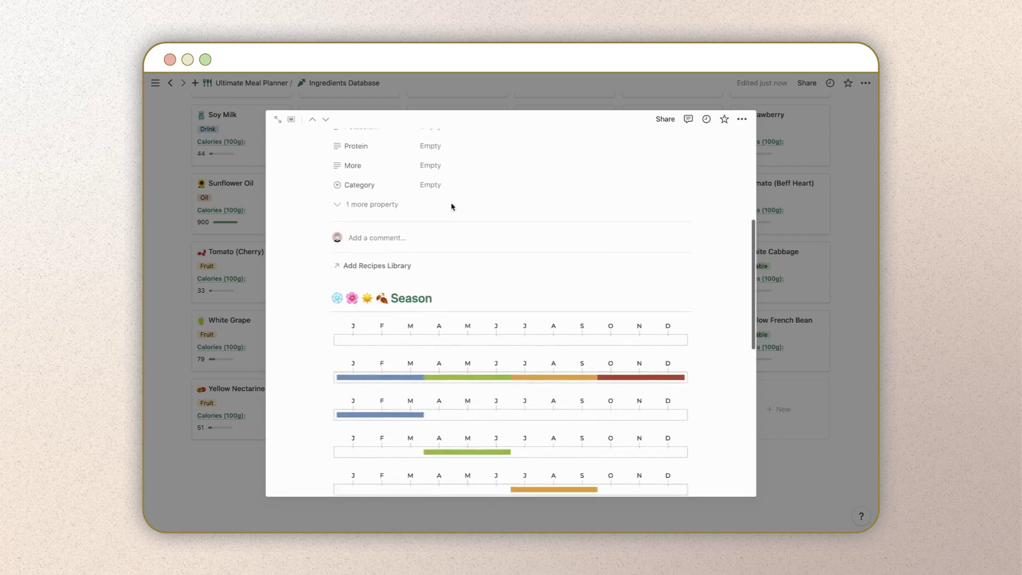
scroll(511, 218, "down", 1)
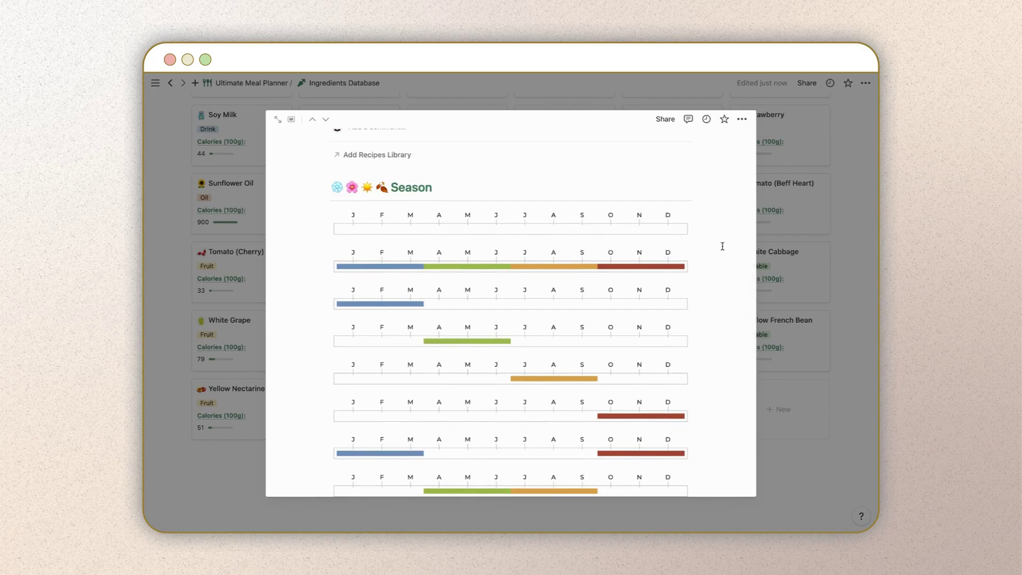
left_click_drag(720, 240, 650, 223)
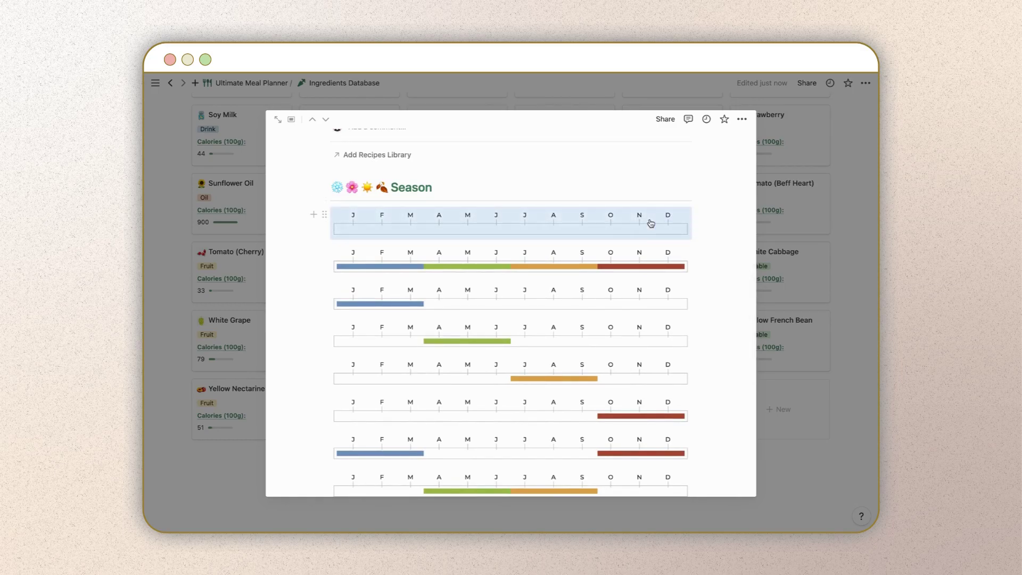
key("BackSpace")
left_click_drag(715, 352, 580, 269)
key("BackSpace")
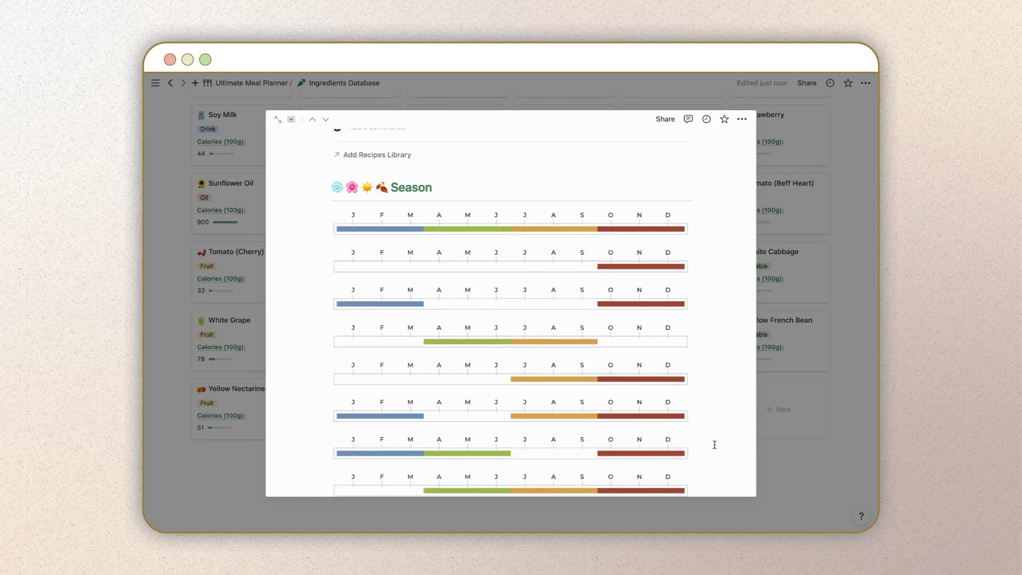
left_click_drag(713, 405, 583, 278)
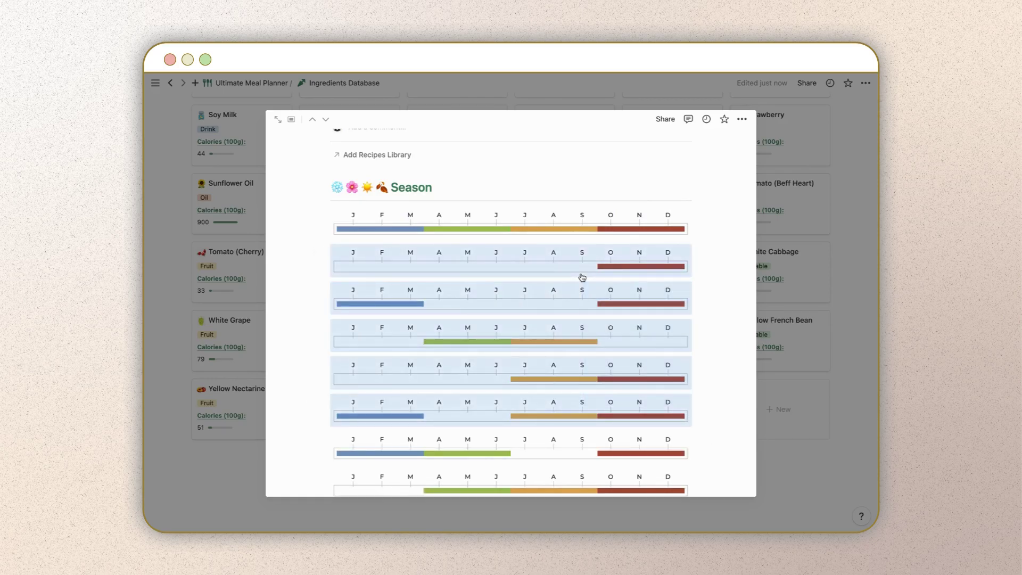
key("BackSpace")
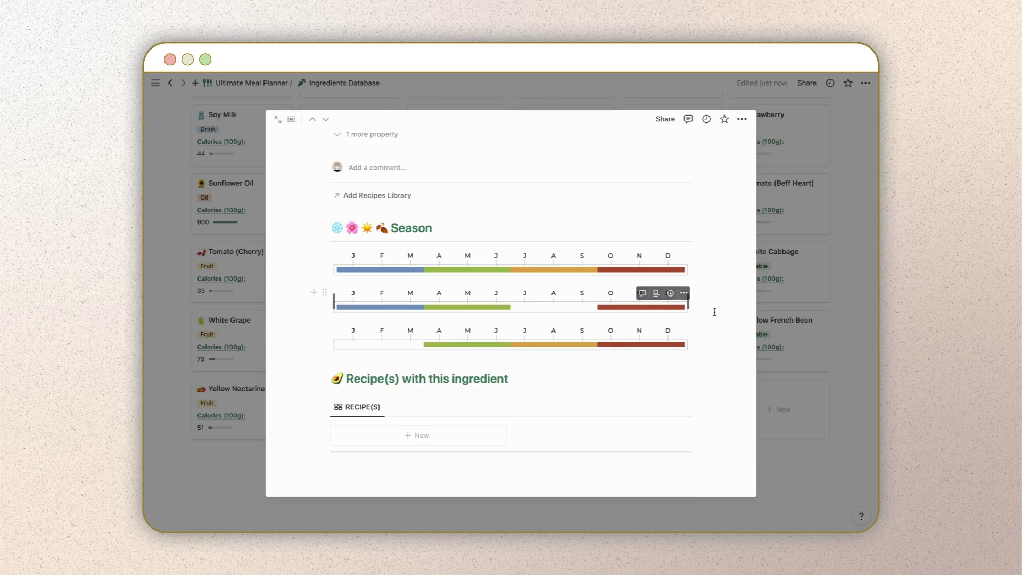
left_click(663, 299)
key("BackSpace")
Step: Review the Cals (100g) property's display settings, including its bar style and Divide by value
scroll(662, 297, "up", 5)
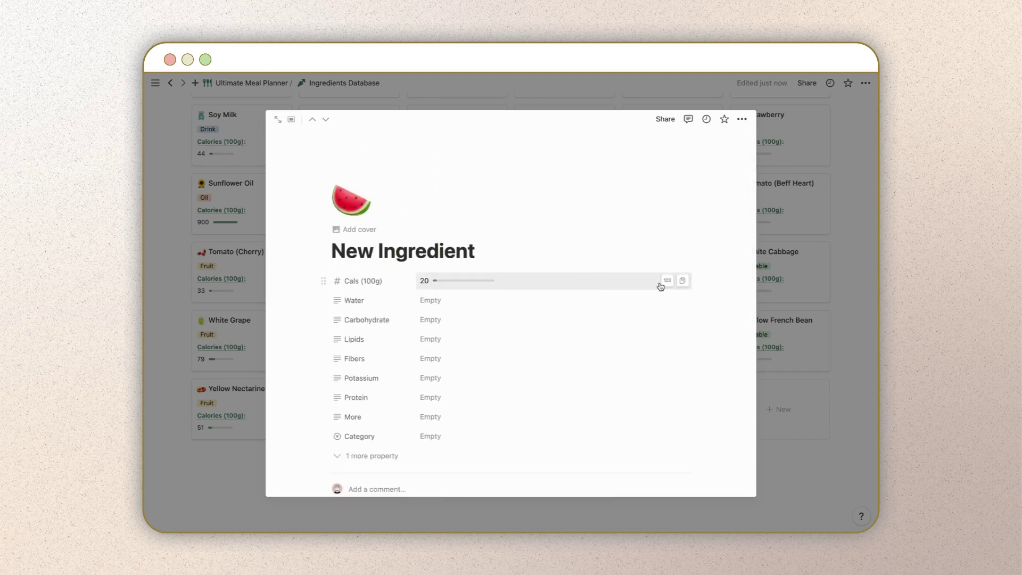
left_click(382, 282)
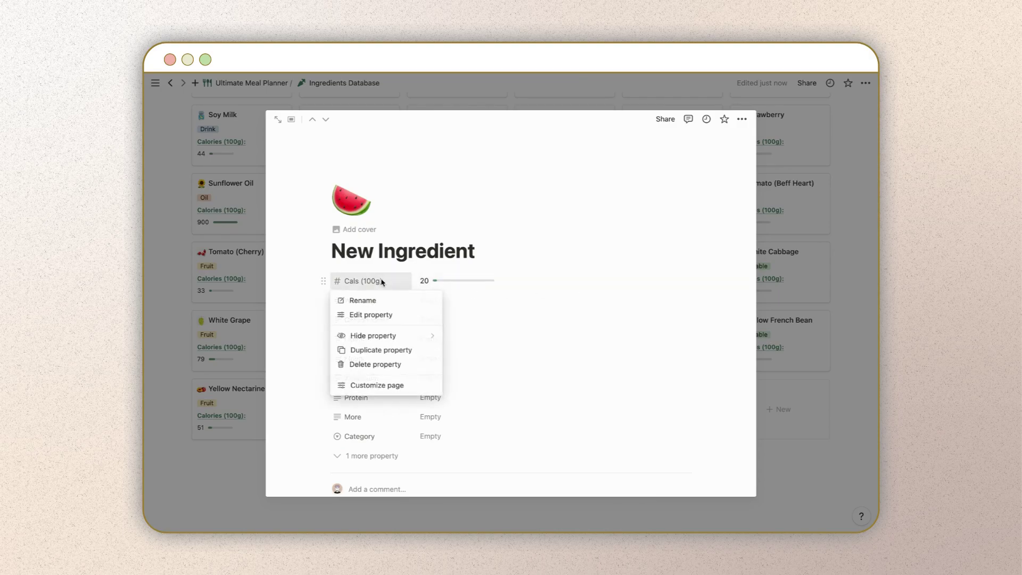
left_click(381, 316)
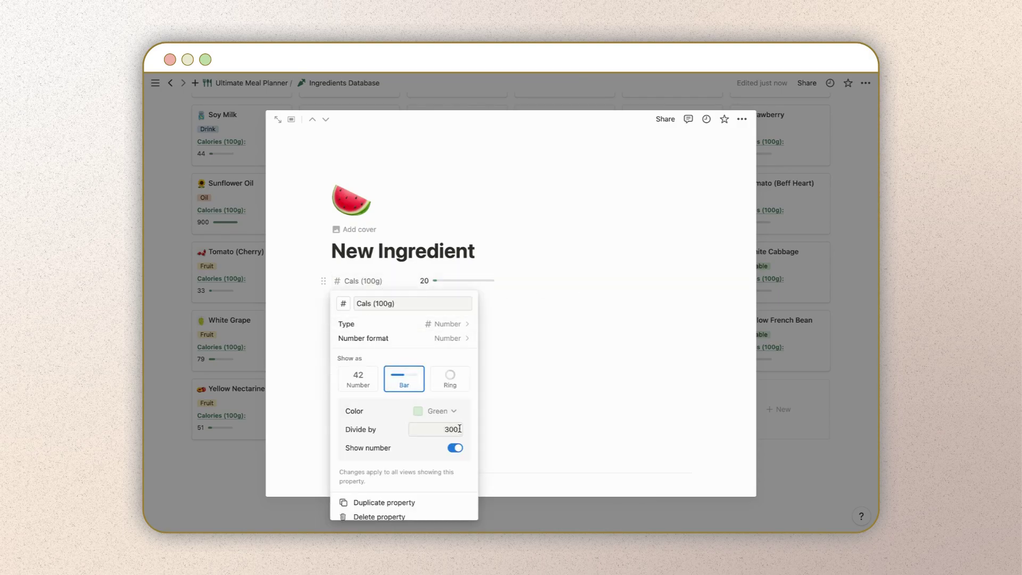
left_click(528, 382)
Step: Delete the all-year season chart, keeping only the April-to-December one, and check the rest of the ingredient page
scroll(528, 382, "down", 10)
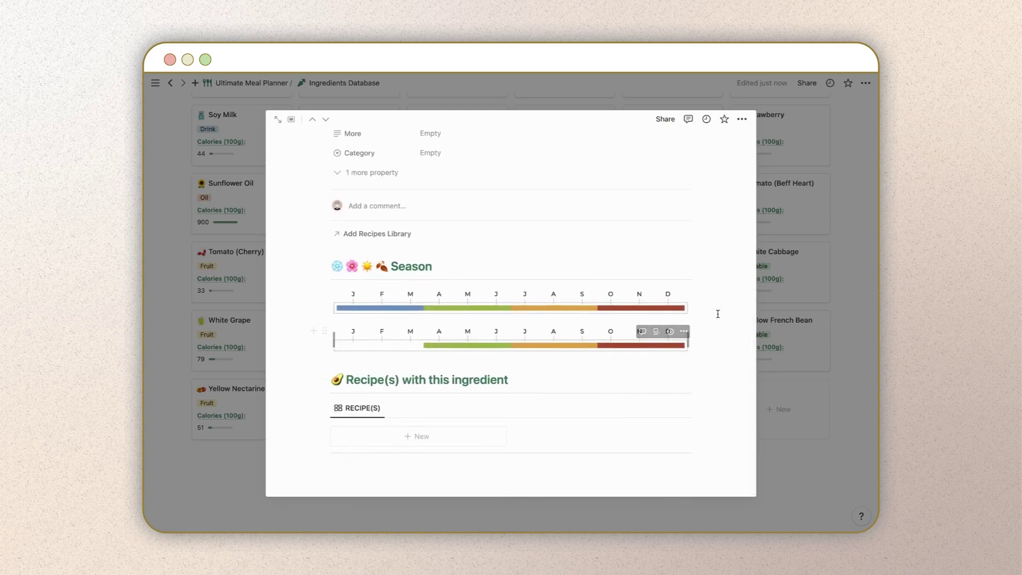
left_click(642, 301)
key("Delete")
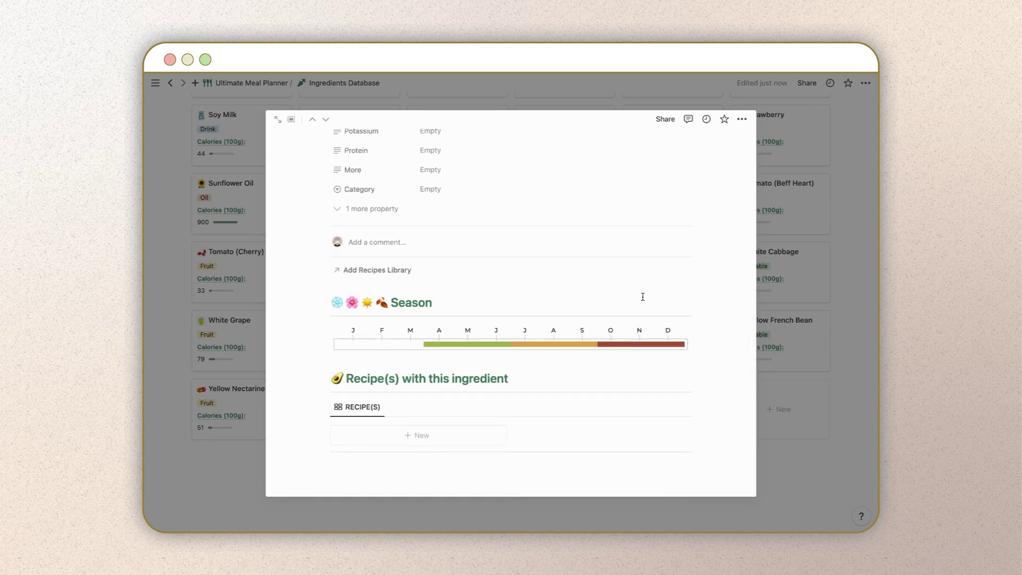
scroll(642, 297, "up", 5)
scroll(644, 301, "down", 5)
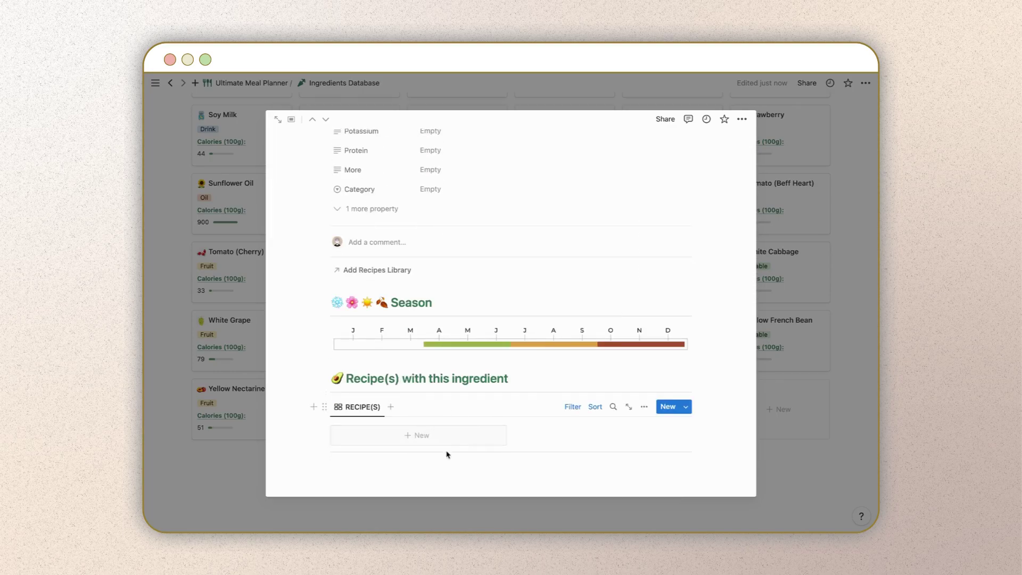
Step: Close the new ingredient and examine the season and linked recipes on the Almond page
left_click(208, 416)
scroll(270, 274, "up", 15)
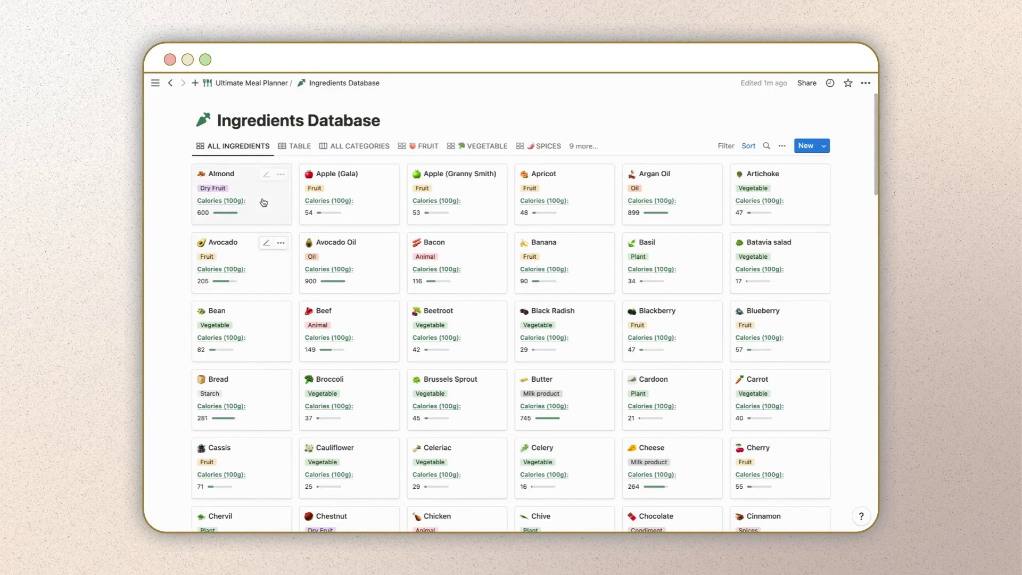
left_click(251, 194)
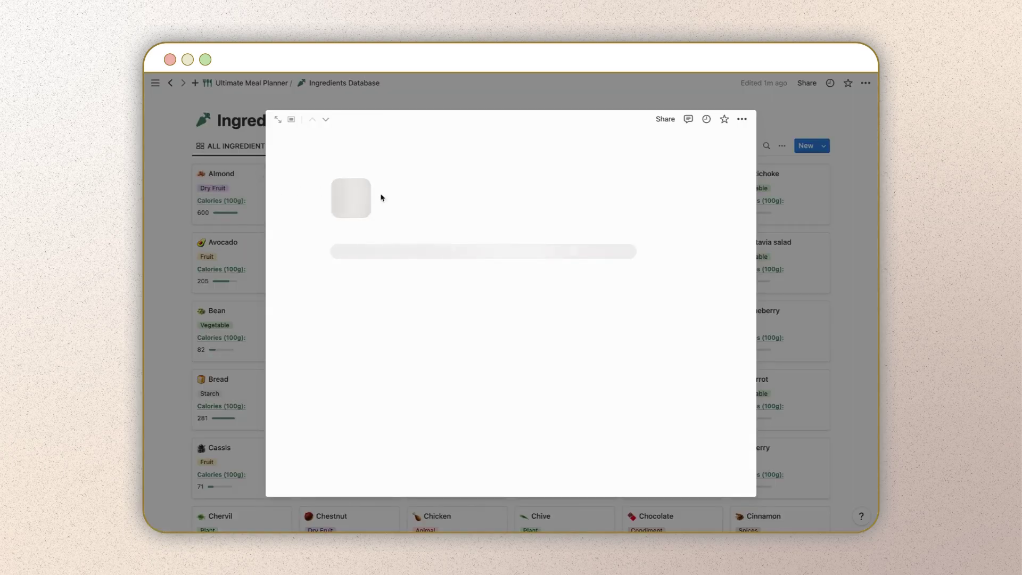
scroll(518, 332, "down", 8)
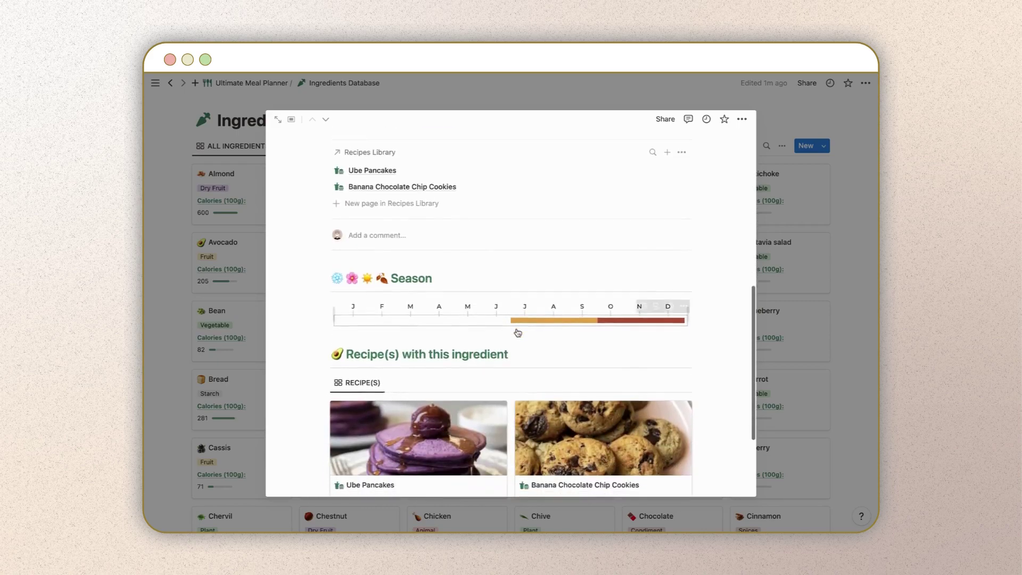
scroll(517, 333, "down", 3)
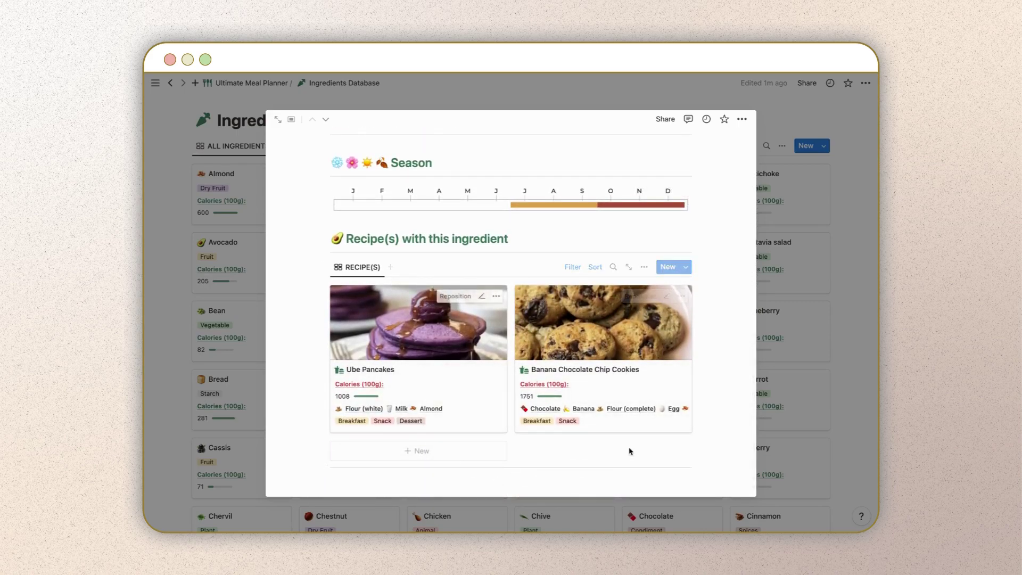
key("Escape")
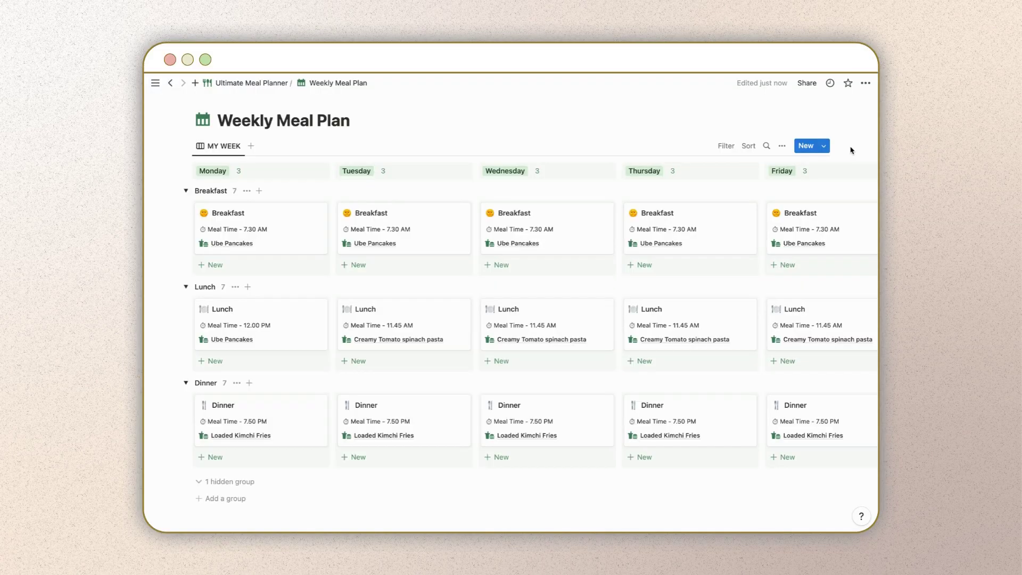
Step: Add a second Monday lunch entry to the Weekly Meal Plan and apply the Lunch template
scroll(851, 151, "down", 3)
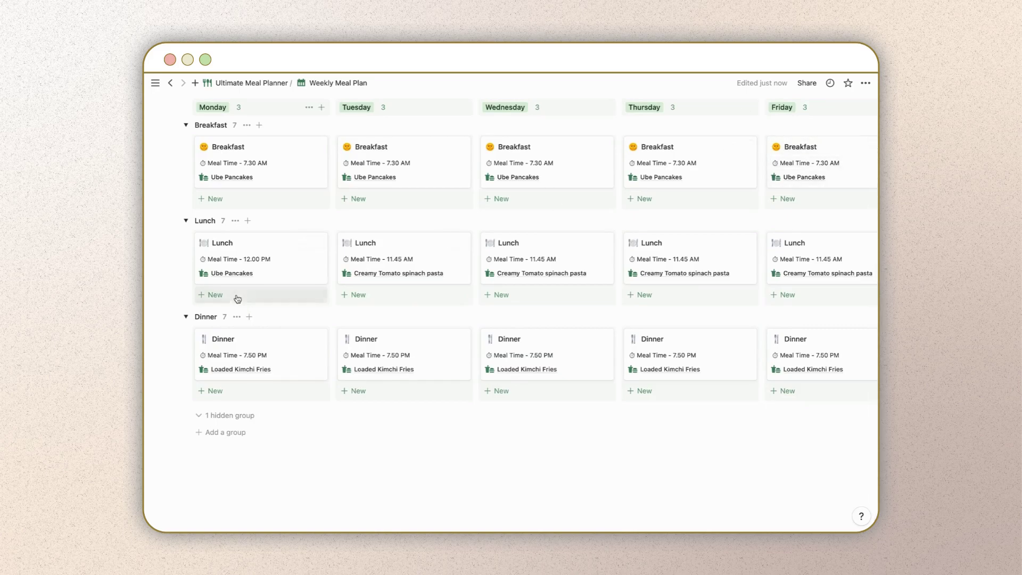
left_click(256, 296)
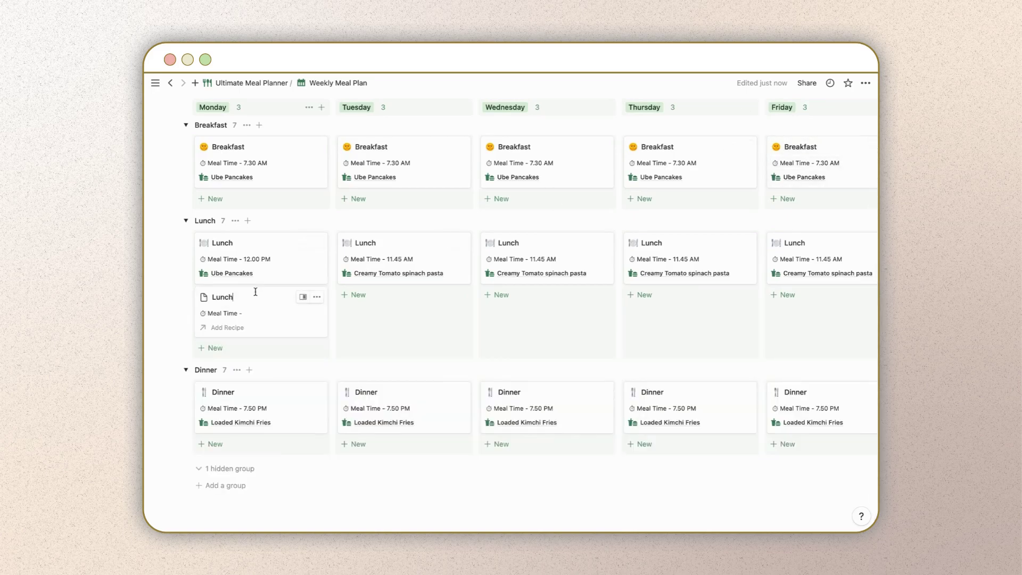
left_click(303, 298)
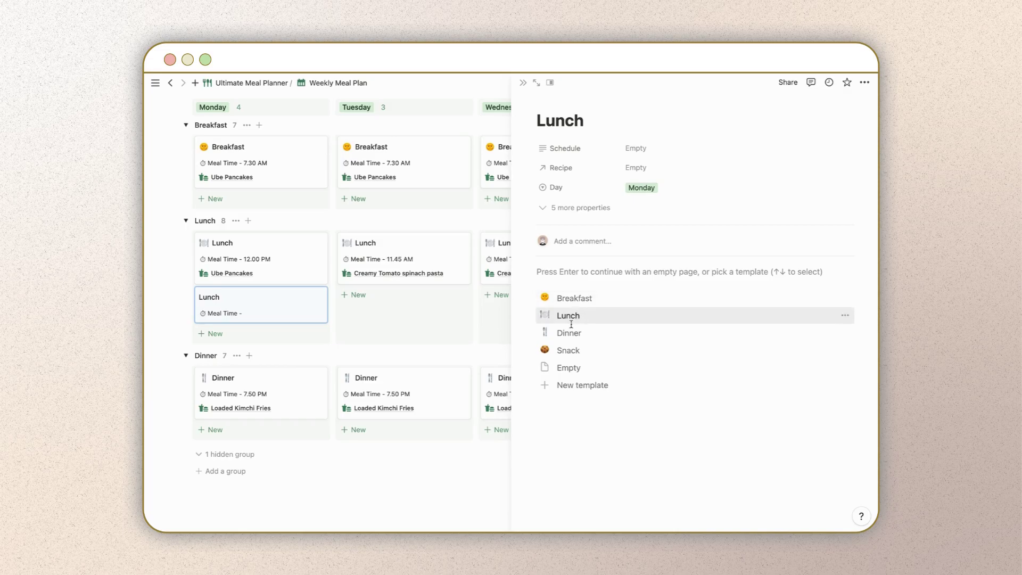
left_click(568, 315)
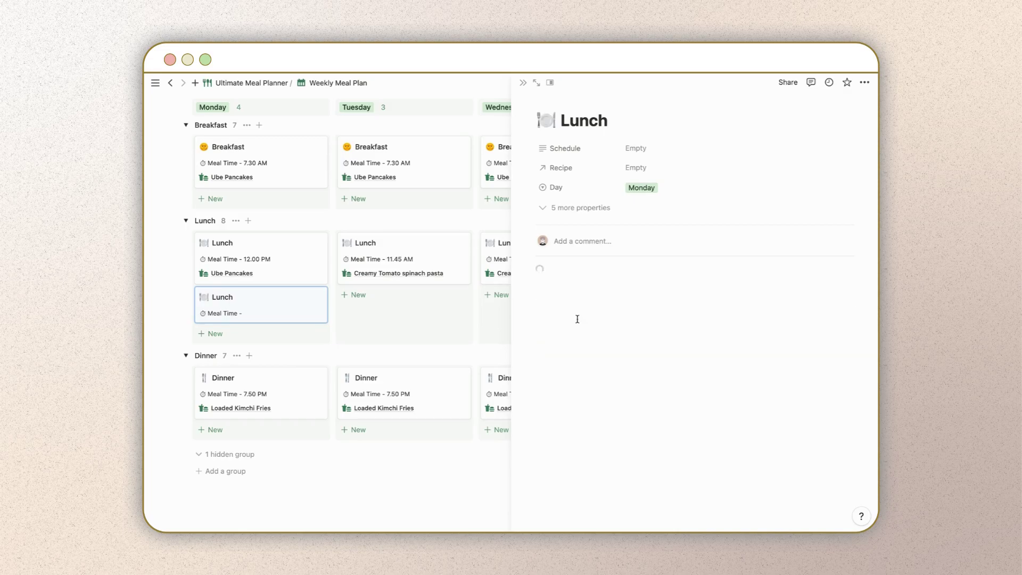
Step: Set the new Monday lunch's schedule to 11.00 AM and link it to My new recipe
left_click(637, 156)
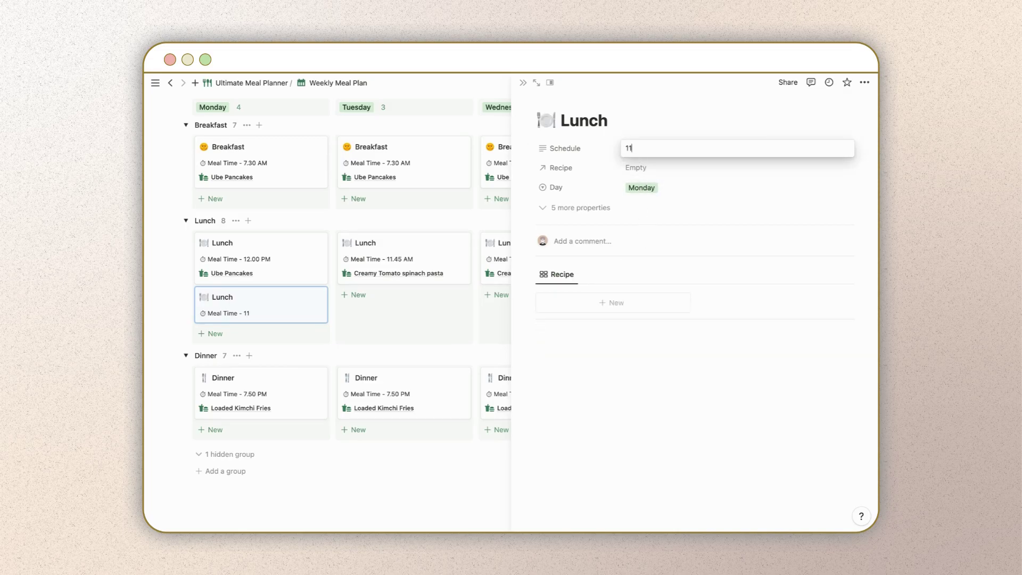
left_click(671, 215)
left_click(650, 169)
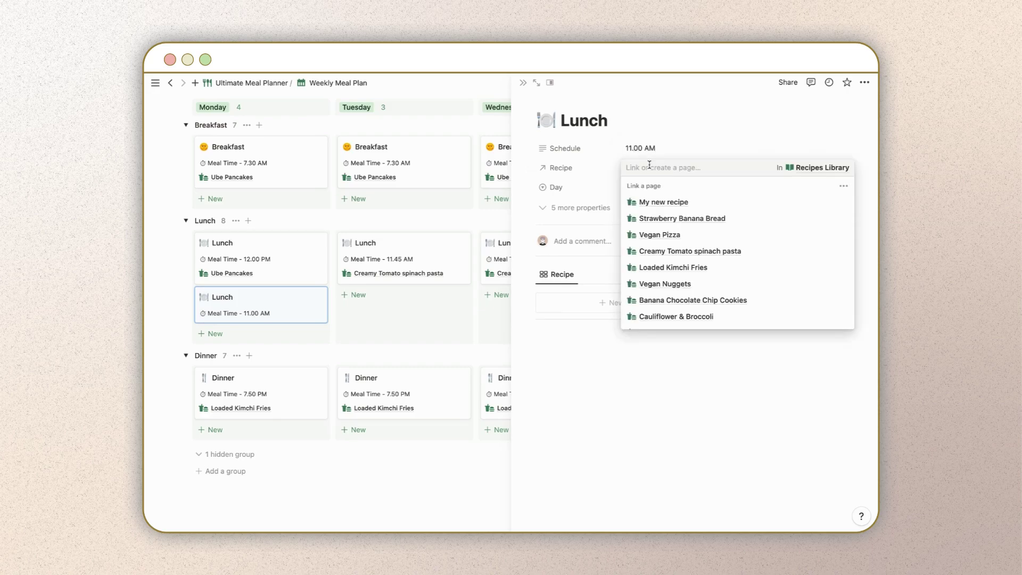
left_click(666, 205)
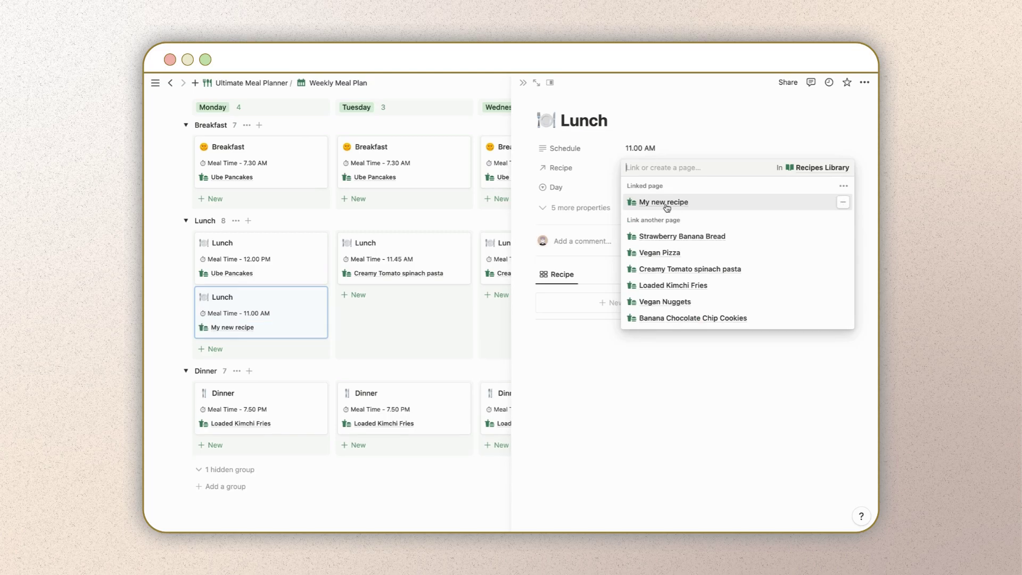
left_click(677, 107)
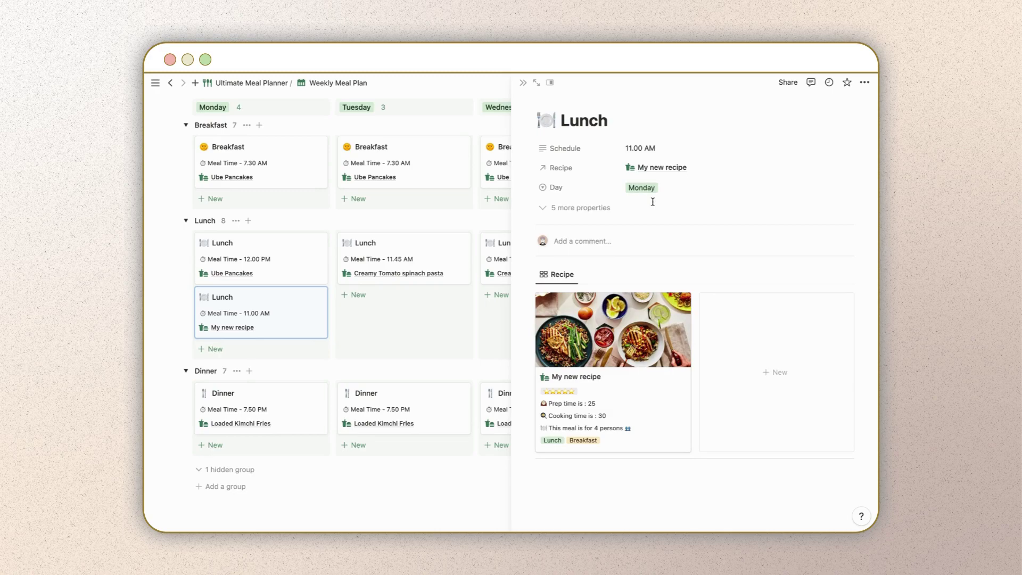
Step: Open My new recipe from the lunch entry and examine its properties, ingredients and instructions
left_click(645, 396)
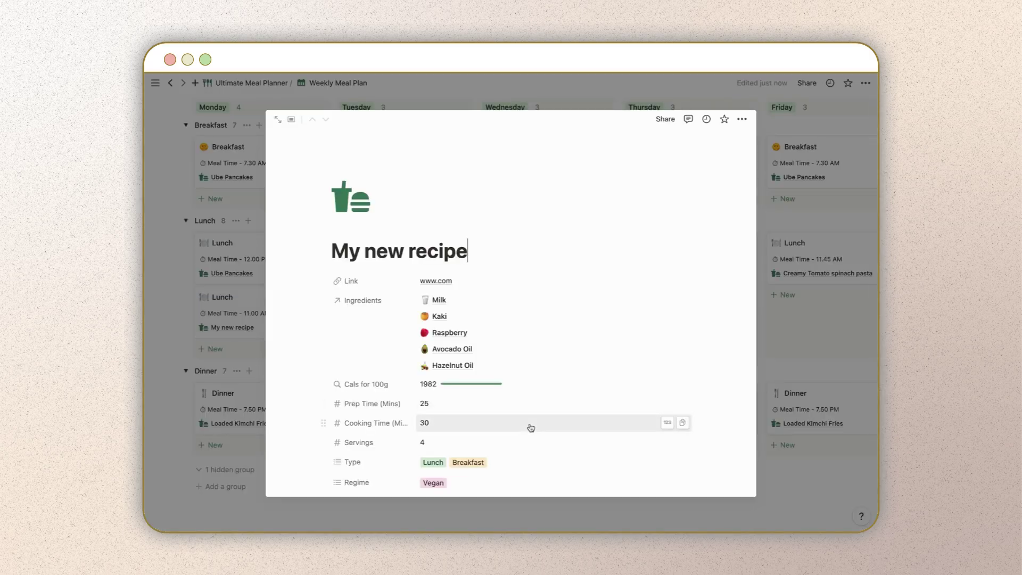
scroll(529, 427, "down", 6)
scroll(530, 428, "down", 6)
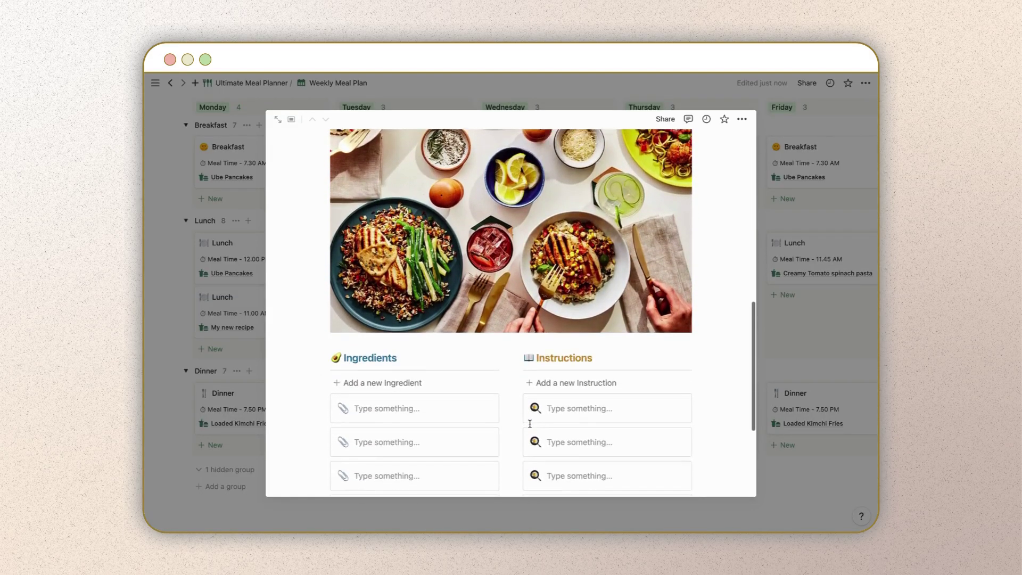
left_click(783, 374)
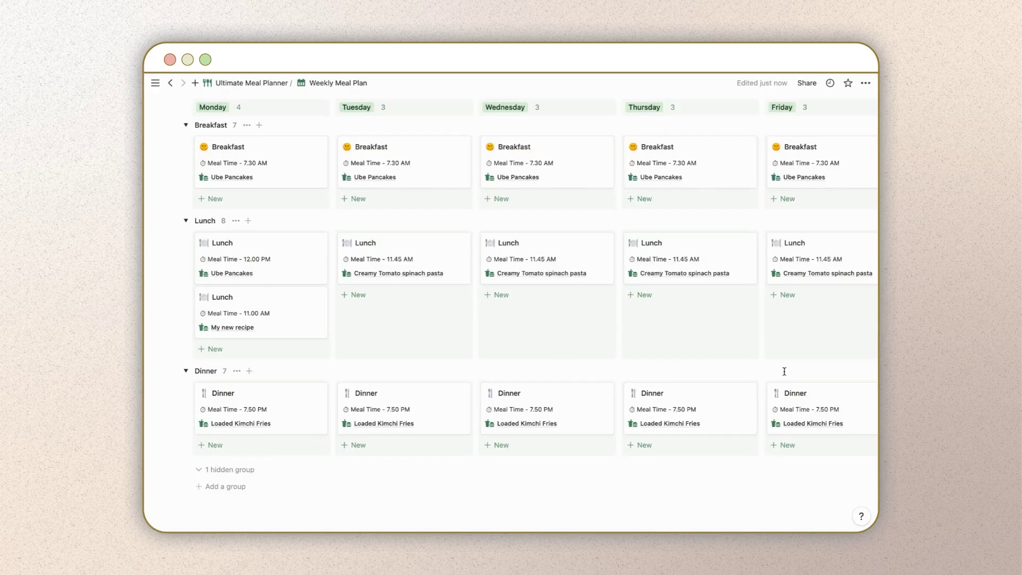
Step: Replace My new recipe with Strawberry Banana Bread in Monday's 11.00 AM lunch entry and close the entry
left_click(288, 323)
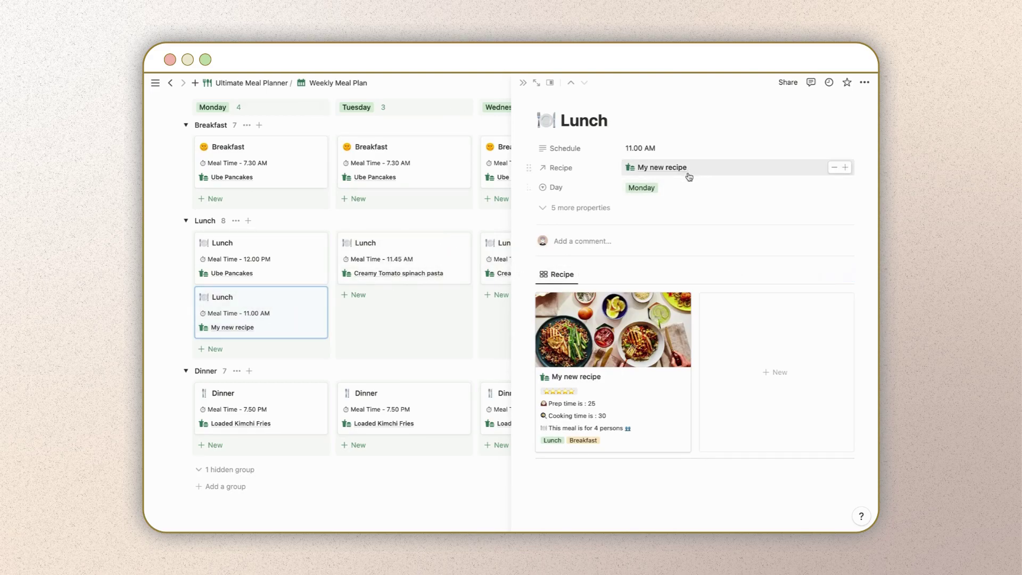
left_click(835, 168)
left_click(770, 167)
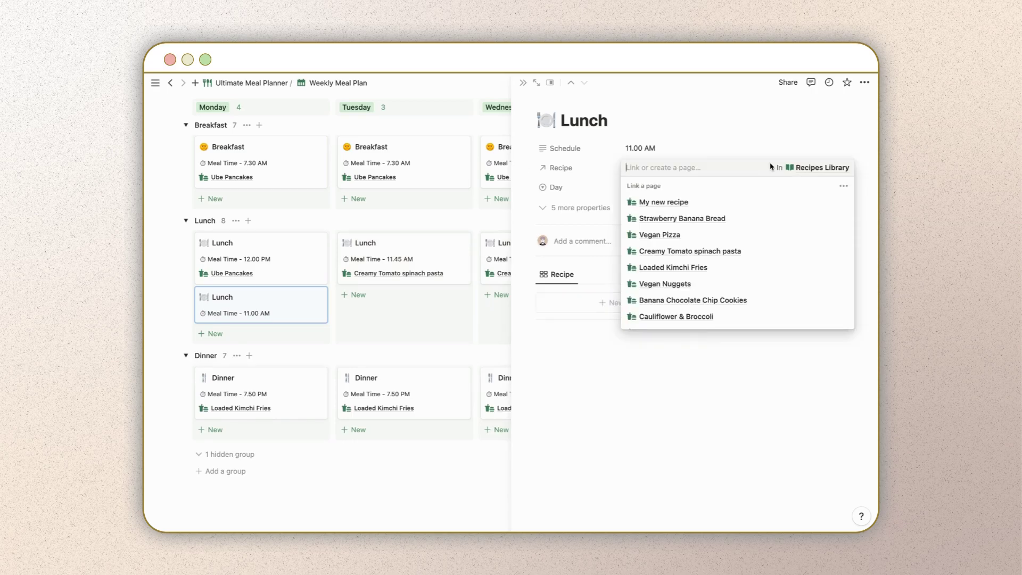
left_click(733, 221)
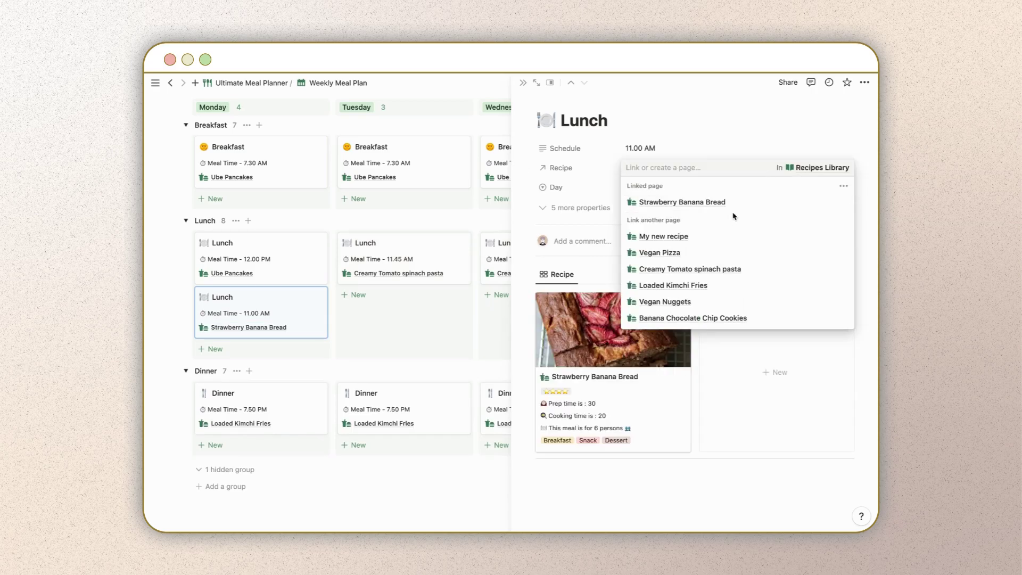
left_click(715, 128)
left_click(521, 85)
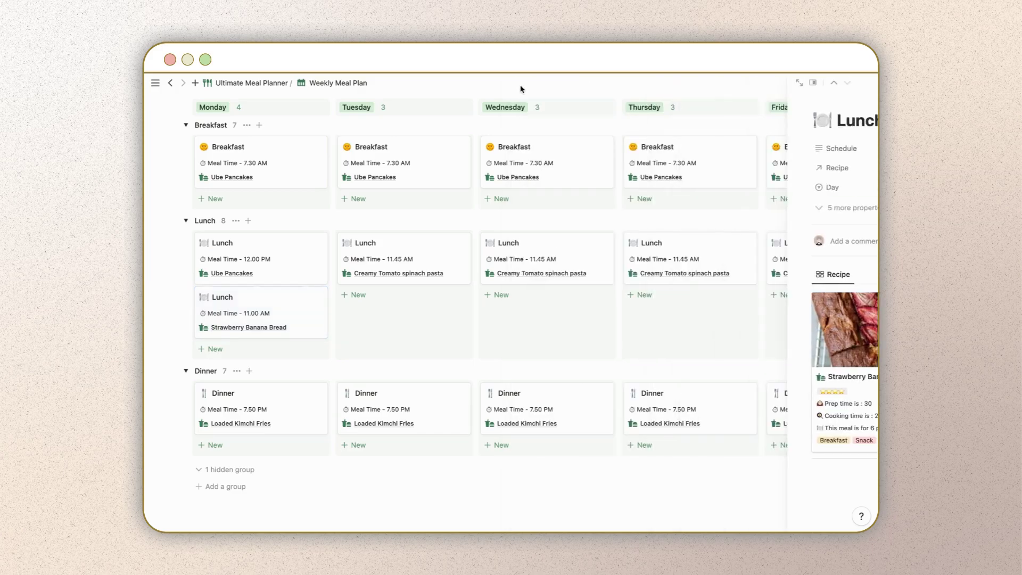
Step: Look over the remaining days of the Weekly Meal Plan and the weekly cards in the Batch Cooking Planner
scroll(563, 197, "right", 8)
scroll(562, 196, "up", 3)
scroll(562, 197, "left", 8)
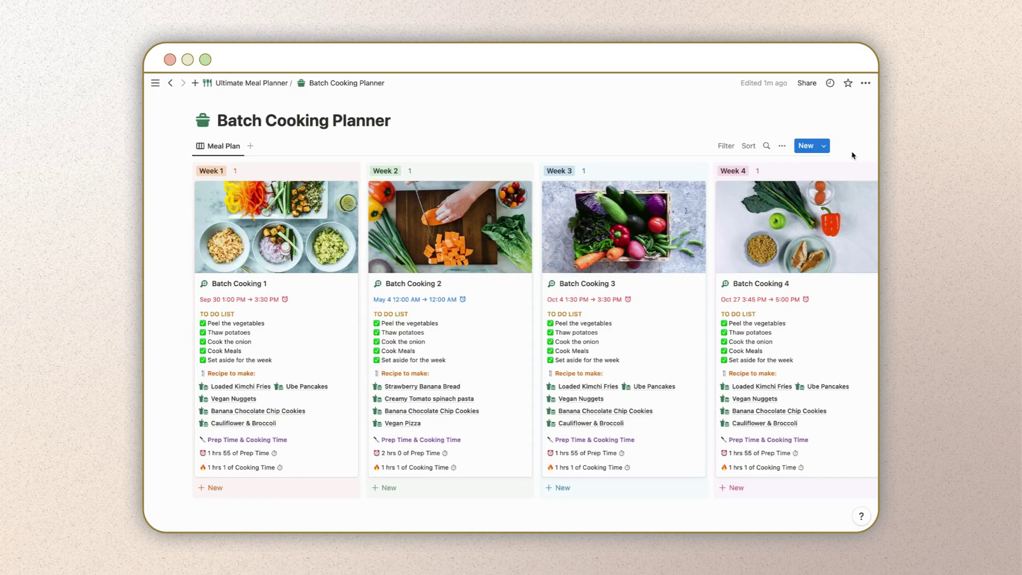
scroll(852, 160, "down", 2)
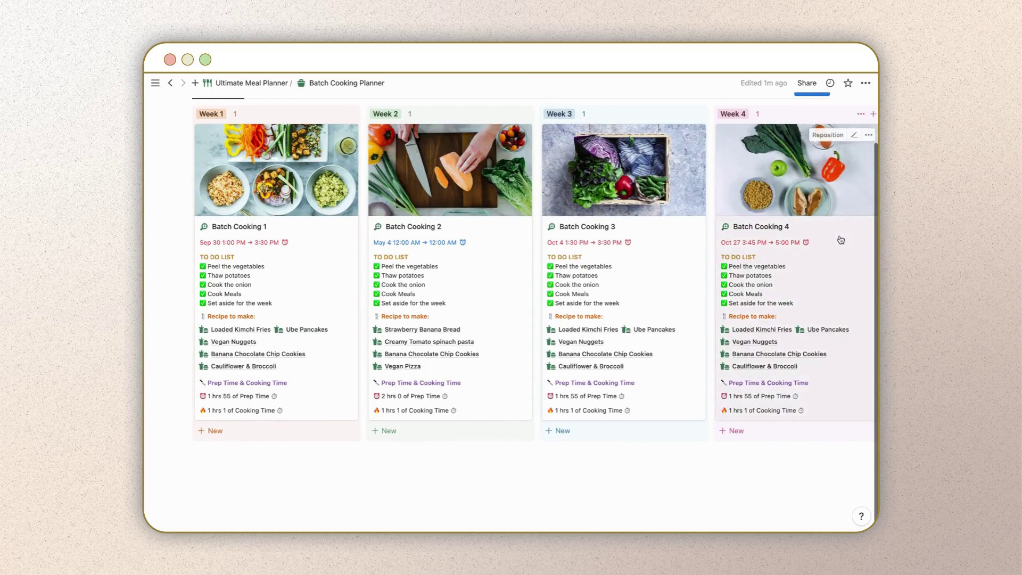
scroll(841, 240, "right", 4)
scroll(839, 237, "left", 4)
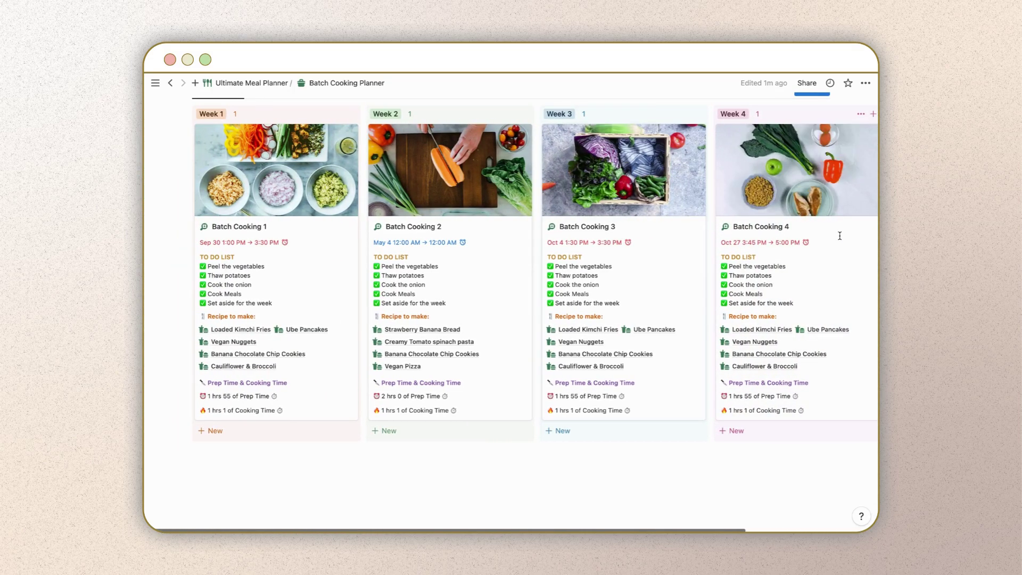
scroll(837, 237, "up", 2)
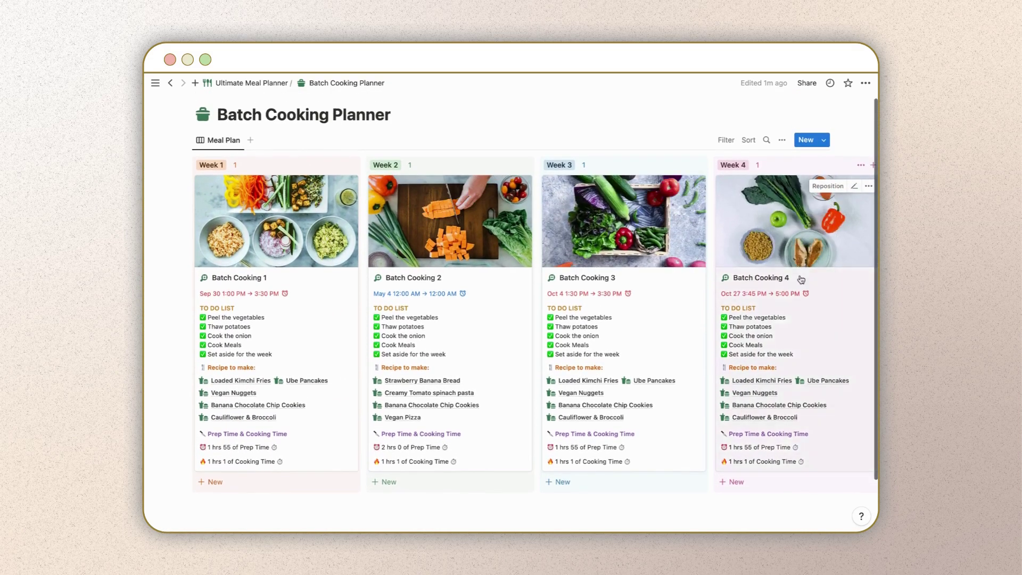
Step: Delete the Week 2 batch cooking card and add a new Week 2 entry from the New Batch Plan template
left_click_drag(506, 515, 477, 408)
key("Delete")
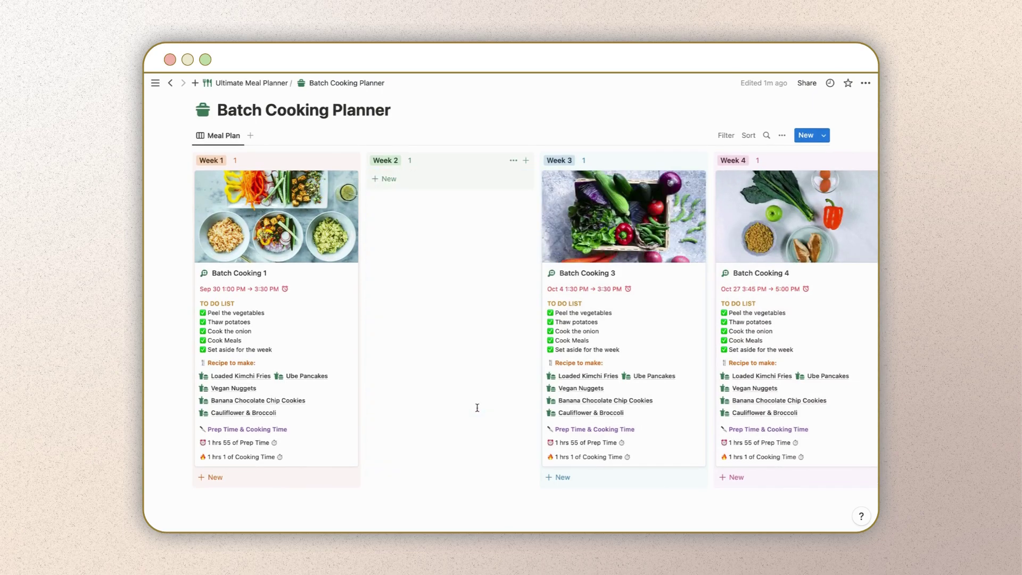
left_click(391, 179)
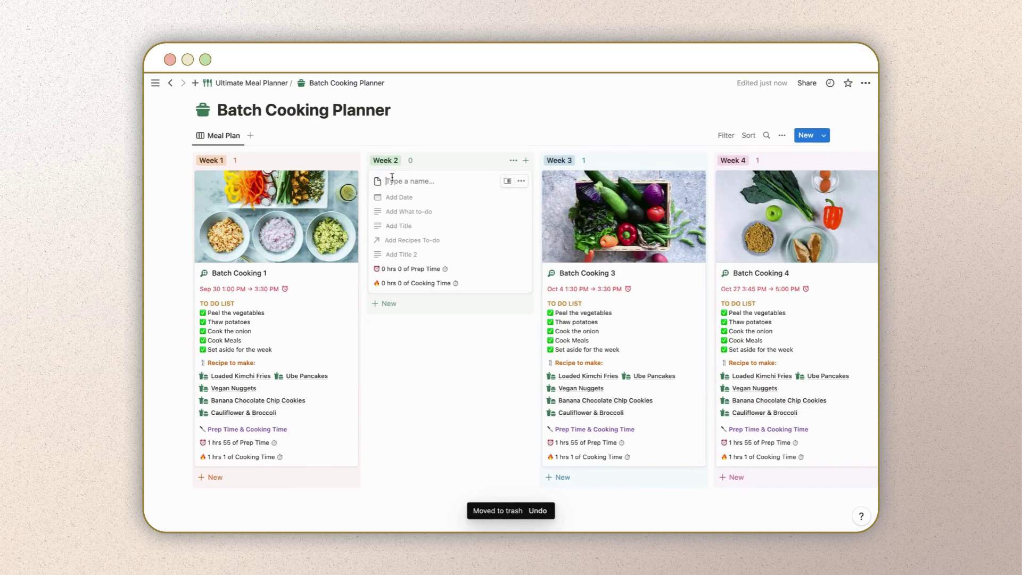
left_click(508, 180)
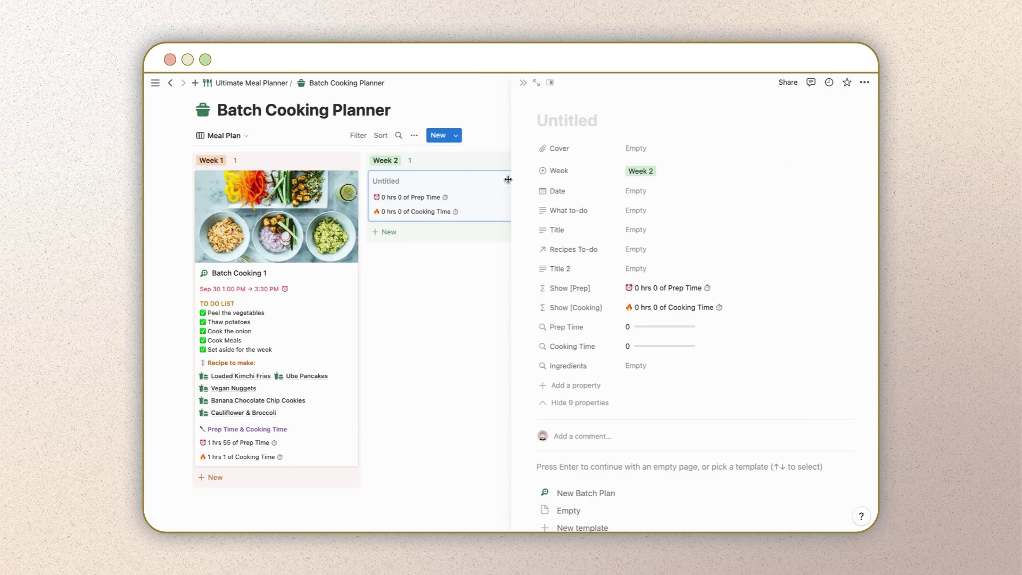
left_click(596, 493)
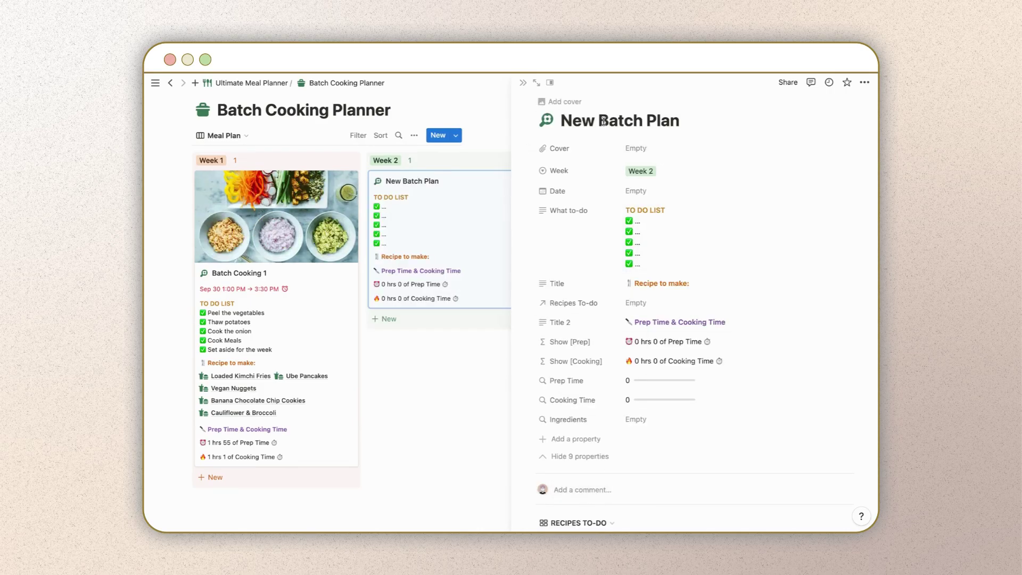
Step: Rename the new Week 2 batch plan to Batch Cooking 2
double_click(564, 121)
key("BackSpace")
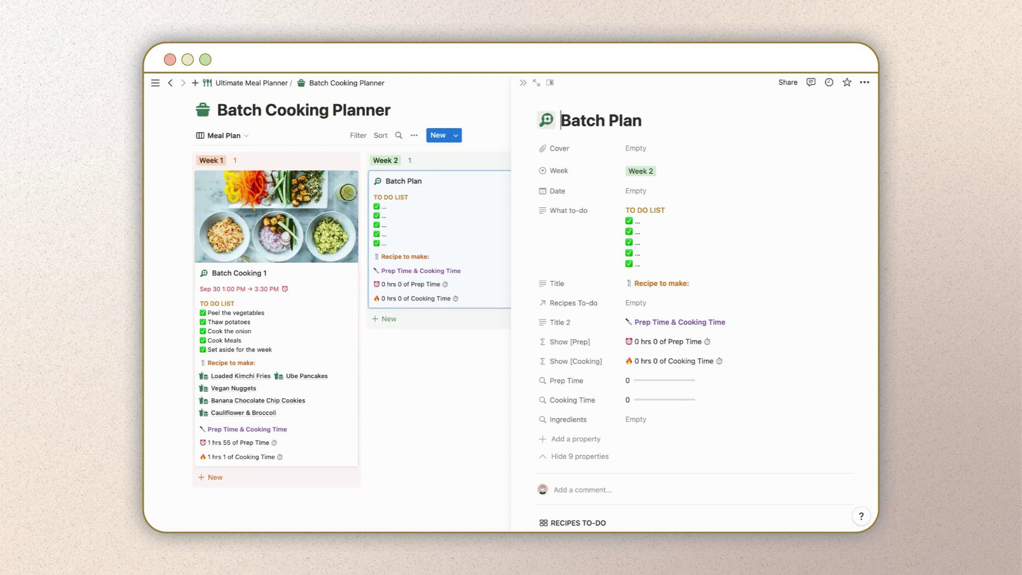
type("Co")
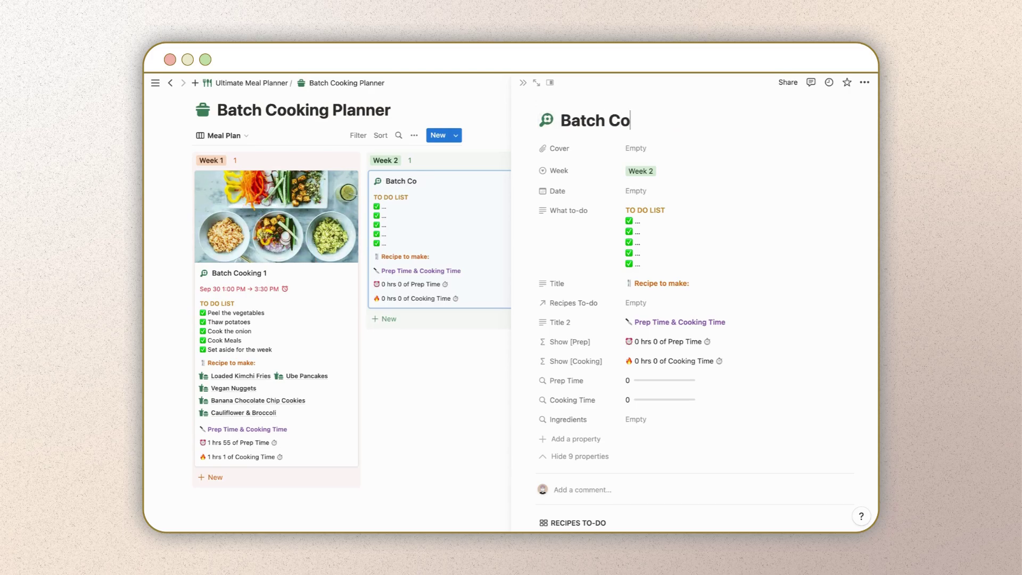
type("oking 2")
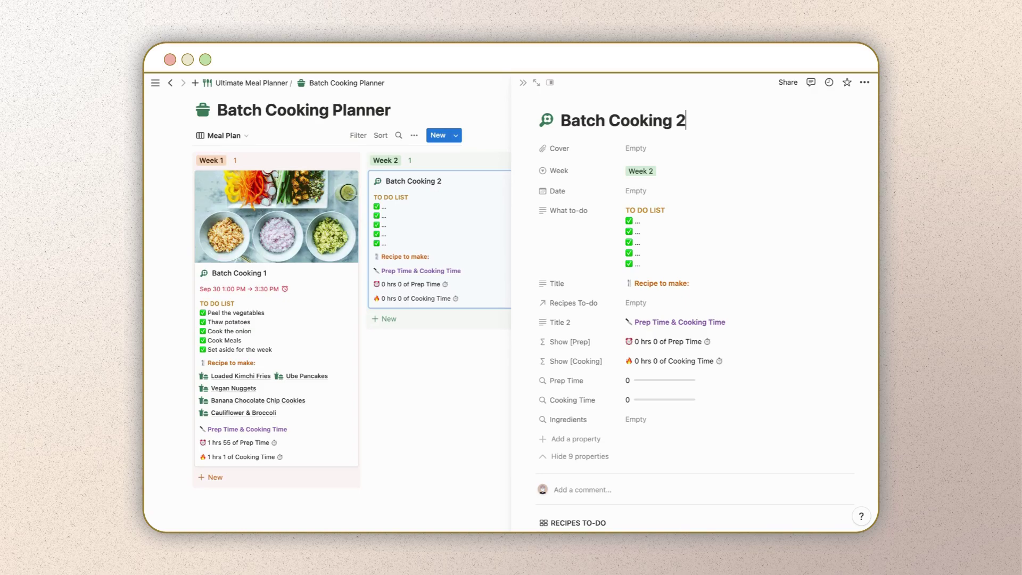
Step: Set Batch Cooking 2's date to May 4, 2023, 12:00 AM to 12:00 AM, with a reminder for the event, an end date and time included
left_click(678, 192)
left_click(689, 263)
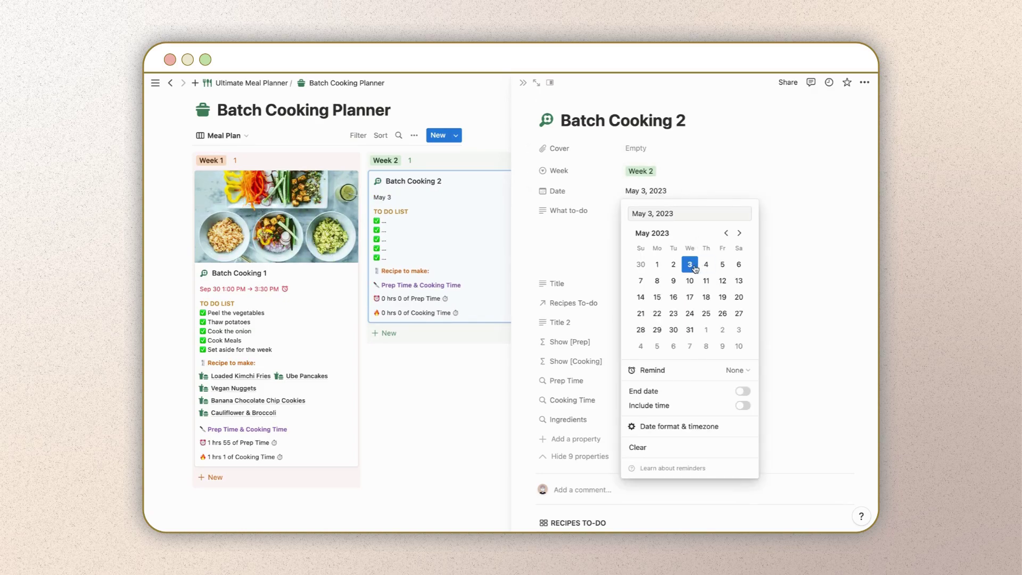
left_click(707, 373)
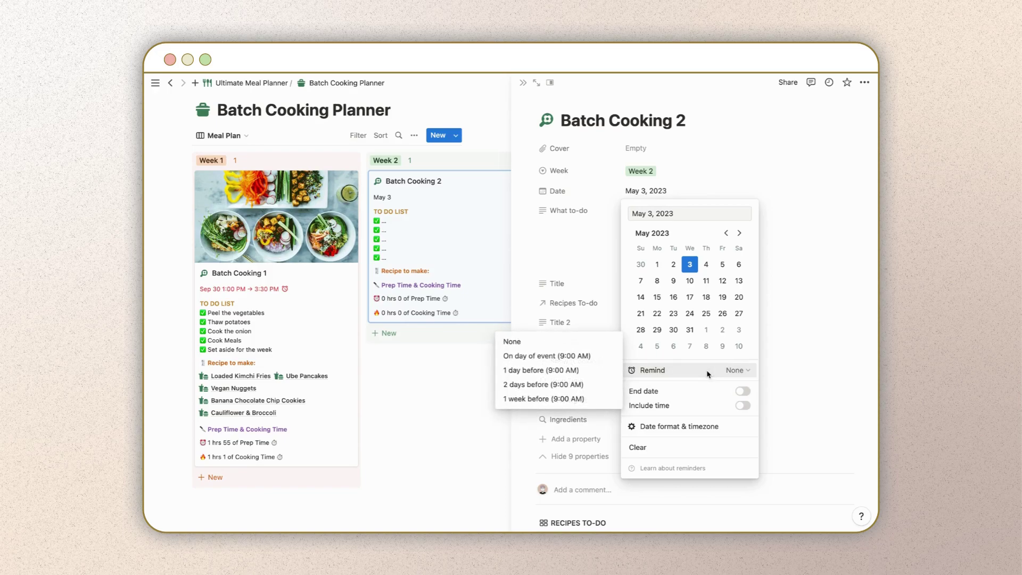
left_click(590, 356)
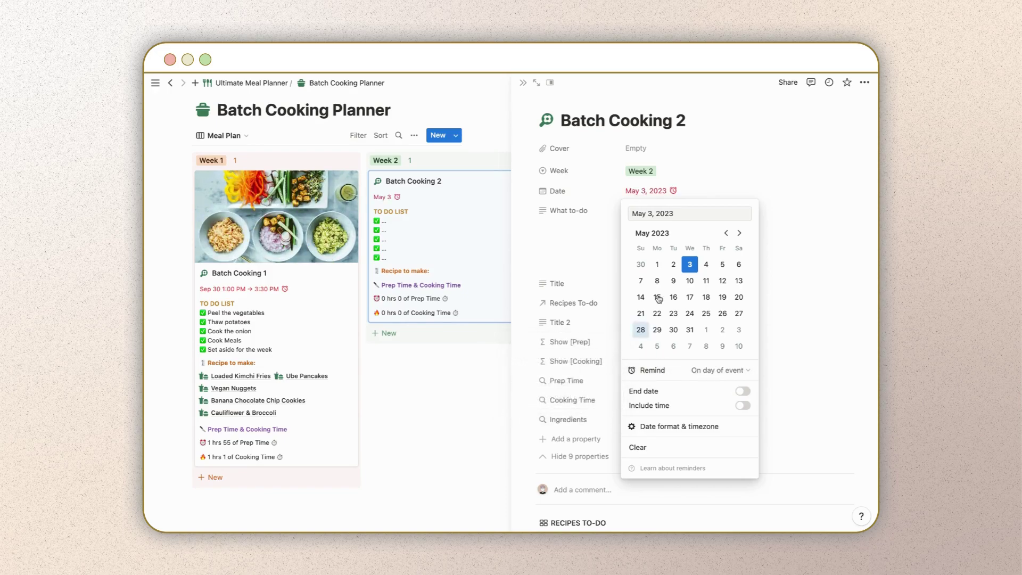
left_click(742, 391)
left_click(743, 406)
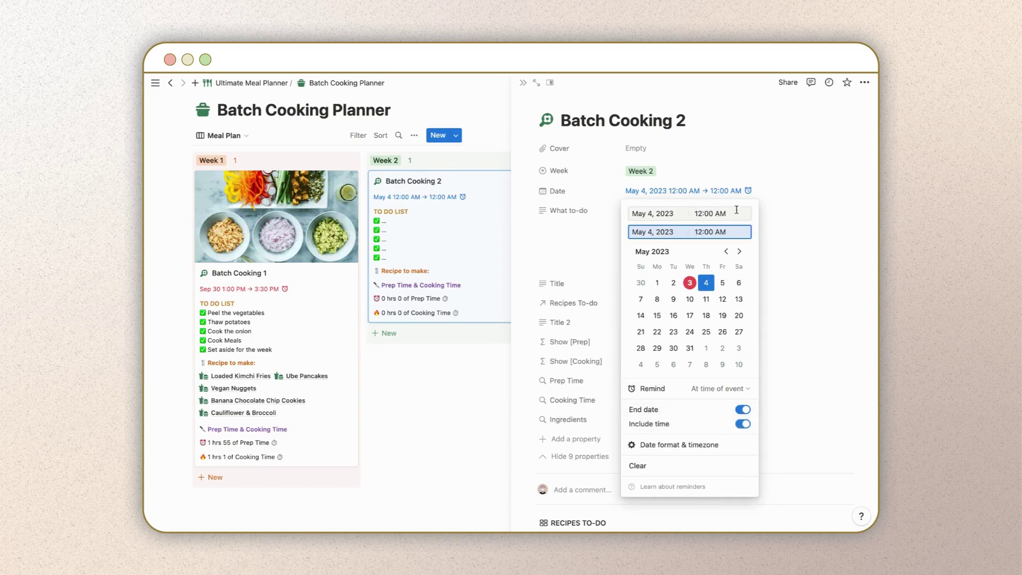
left_click(702, 179)
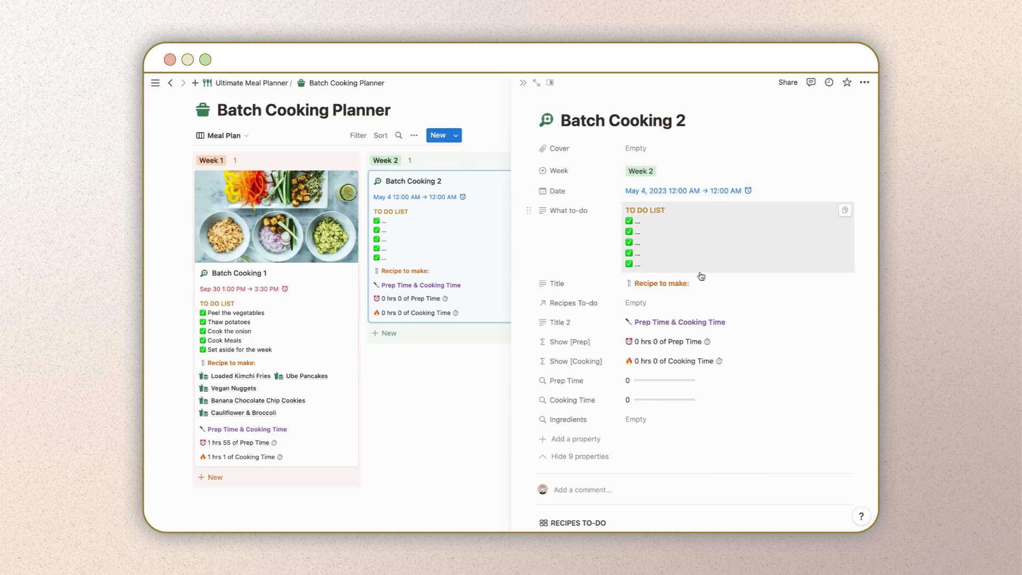
Step: Link Strawberry Banana Bread, Vegan Pizza, Loaded Kimchi Fries and Cauliflower & Broccoli as the recipes to do in Batch Cooking 2
scroll(697, 271, "down", 1)
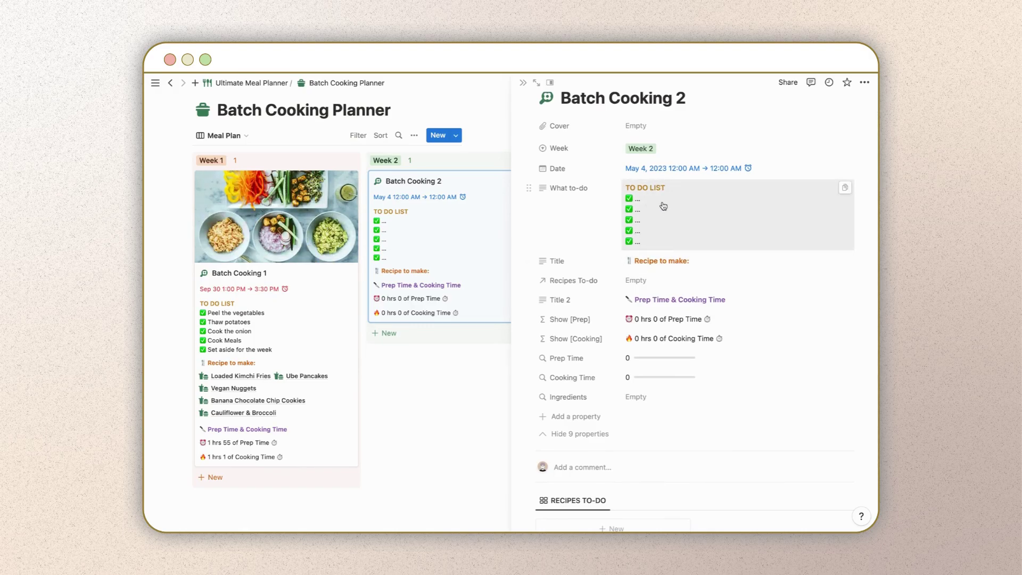
scroll(663, 206, "down", 2)
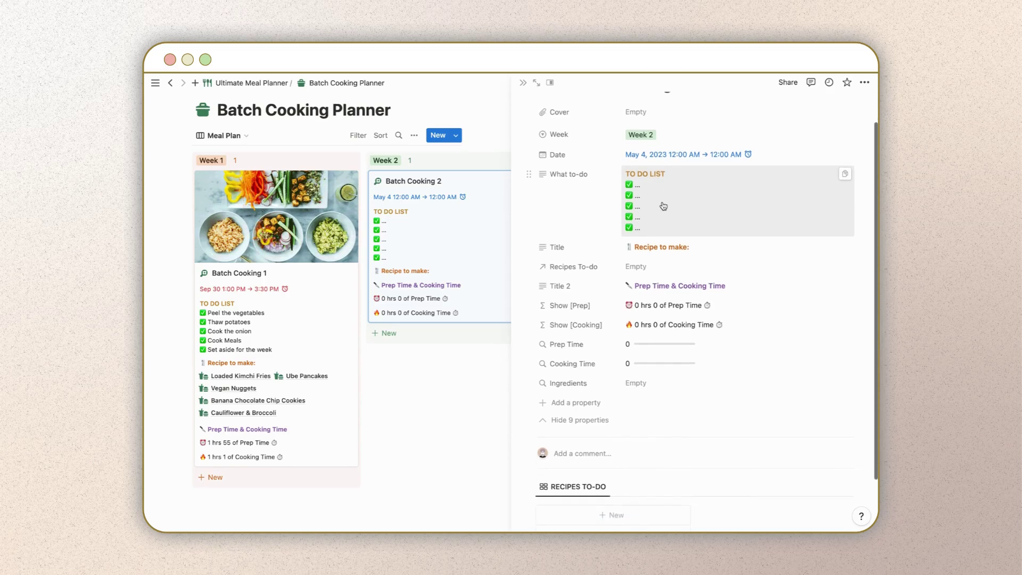
left_click(654, 228)
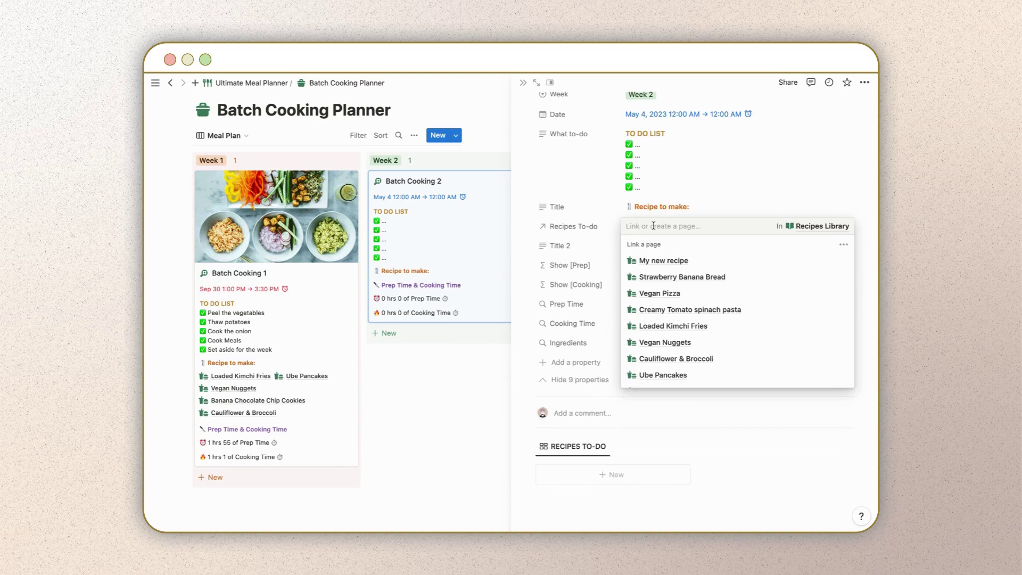
left_click(663, 277)
left_click(663, 307)
left_click(665, 339)
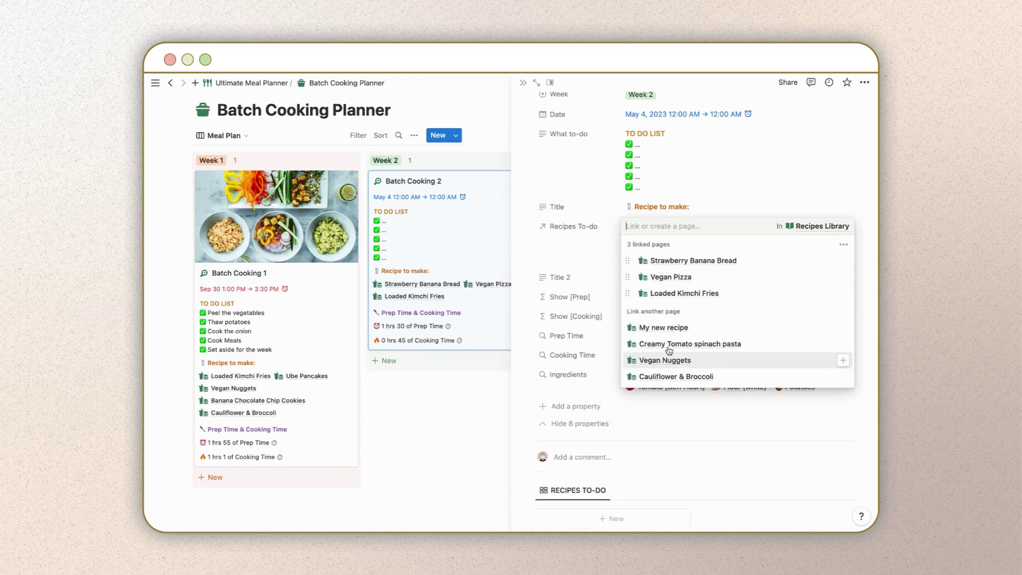
left_click(664, 379)
key("Escape")
Step: Examine the prep and cooking times, the ingredients and the linked recipe cards of Batch Cooking 2
scroll(684, 229, "down", 2)
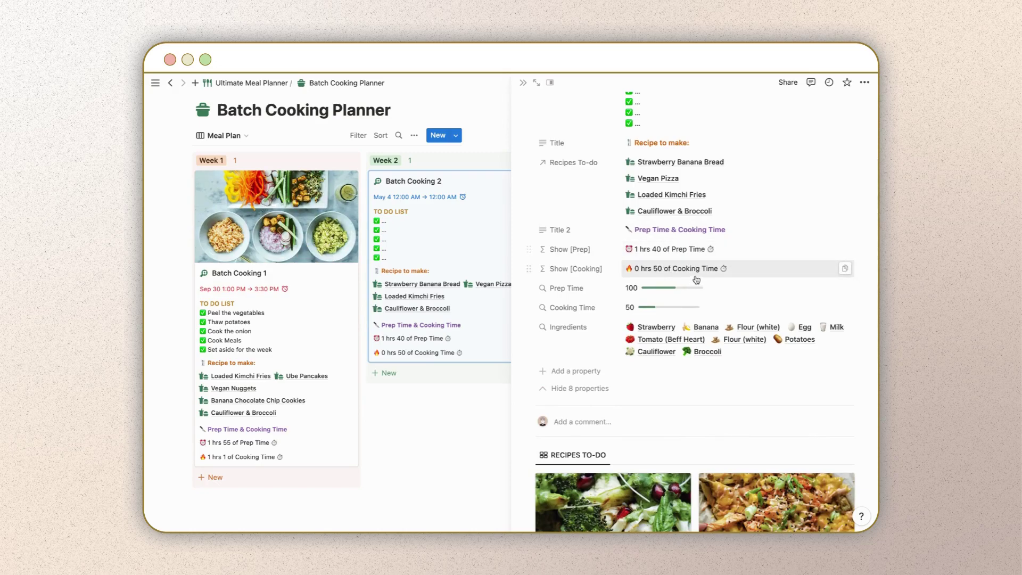
mouse_move(678, 285)
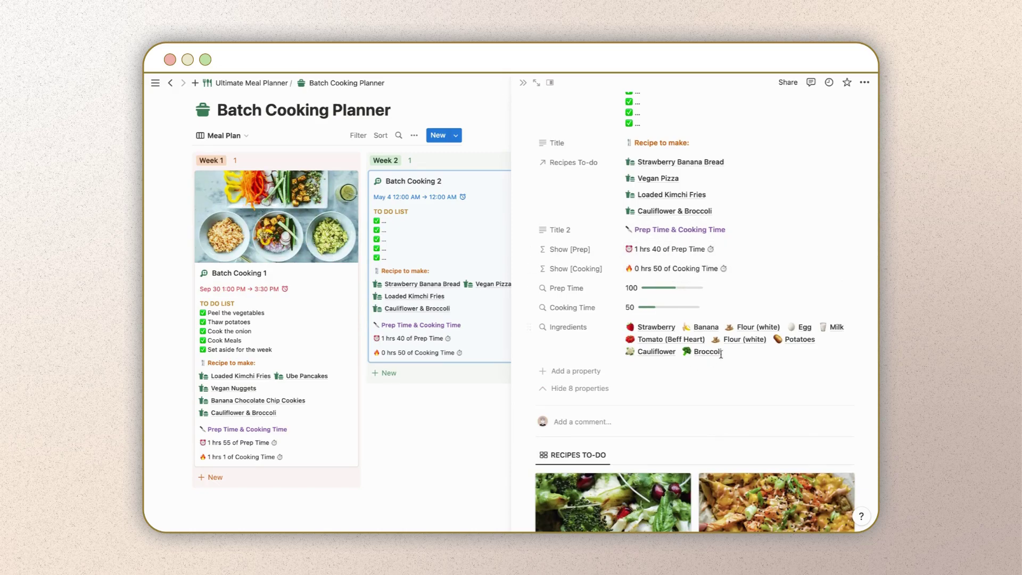
scroll(686, 230, "up", 4)
scroll(660, 234, "down", 8)
scroll(640, 234, "down", 3)
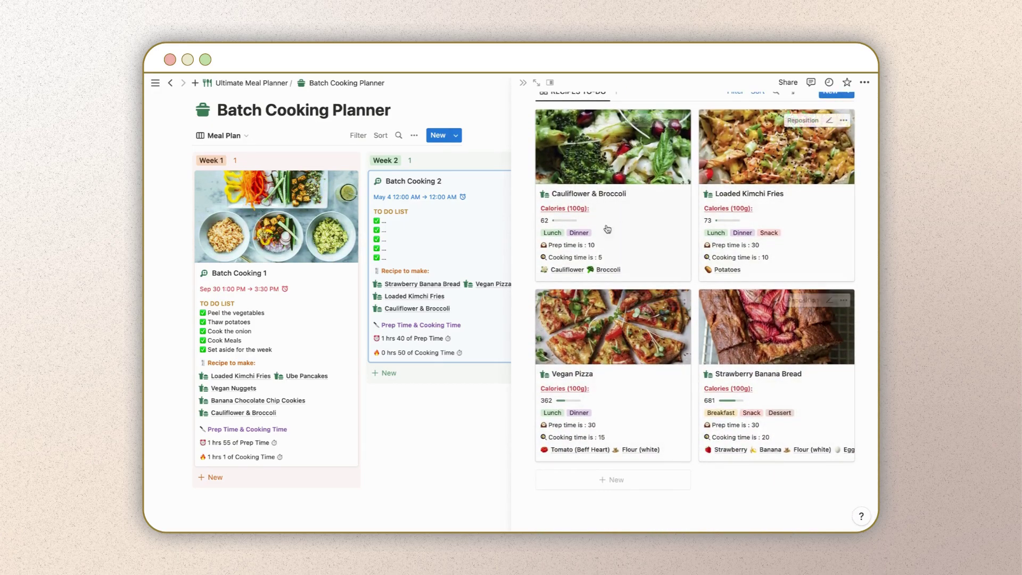
Step: Open Cauliflower & Broccoli from the linked recipes, examine its properties, ingredients and instructions, and close it
left_click(647, 214)
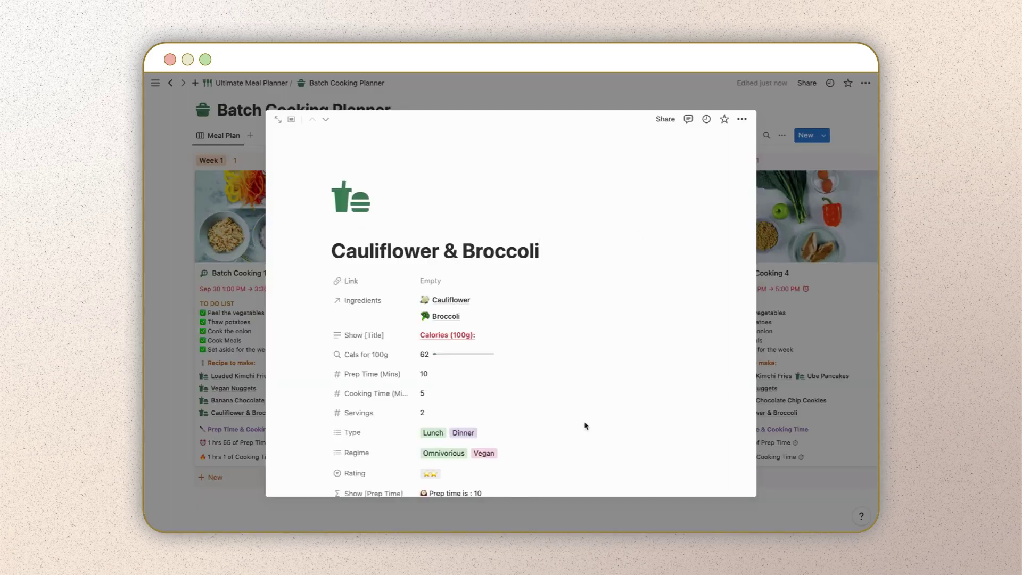
scroll(584, 425, "down", 10)
scroll(585, 426, "down", 8)
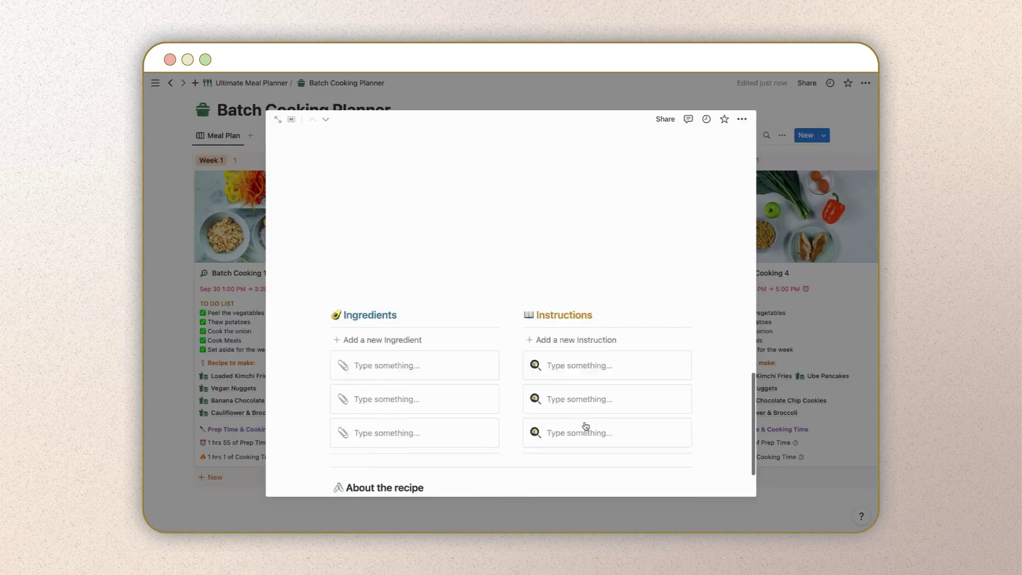
scroll(584, 422, "up", 6)
left_click(807, 349)
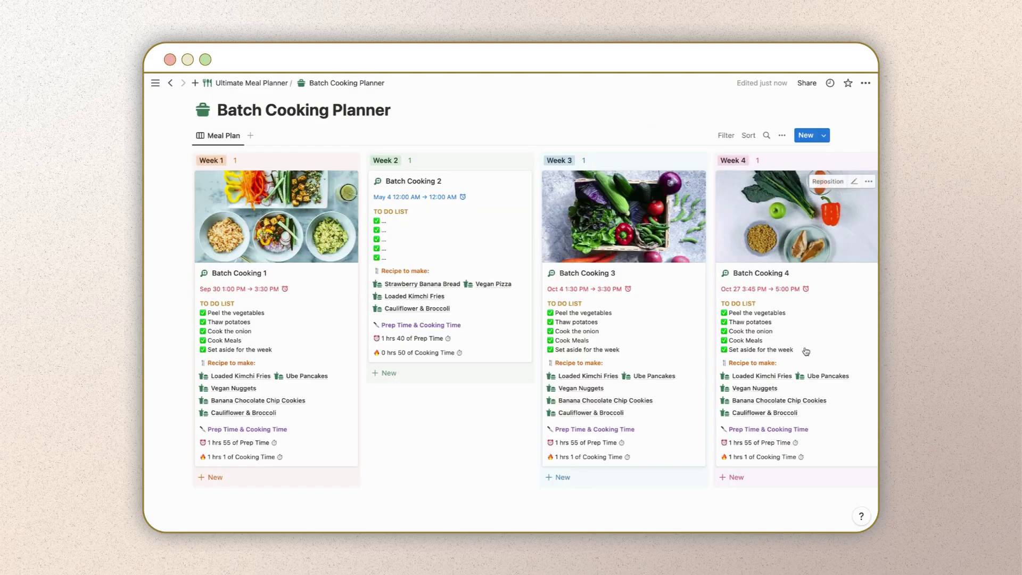
Step: Reopen Batch Cooking 2 and embed a cover image from the copied link
left_click(526, 285)
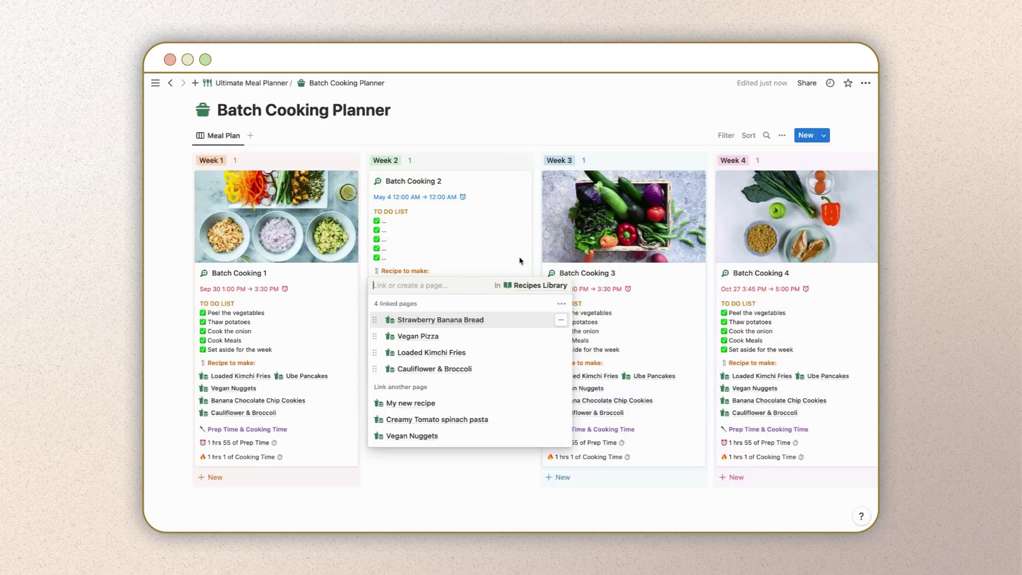
left_click(520, 252)
left_click(520, 245)
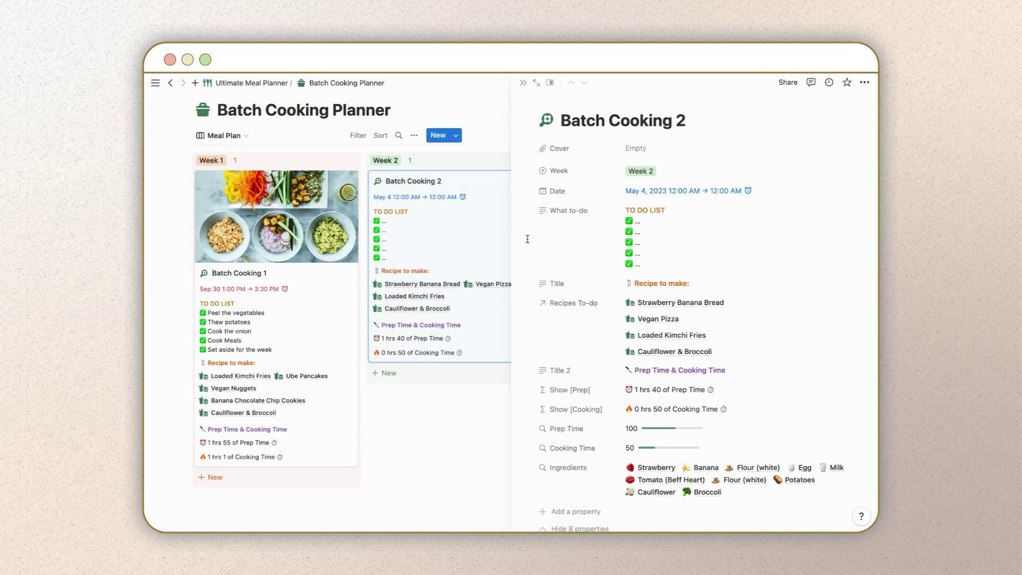
left_click(652, 151)
left_click(720, 168)
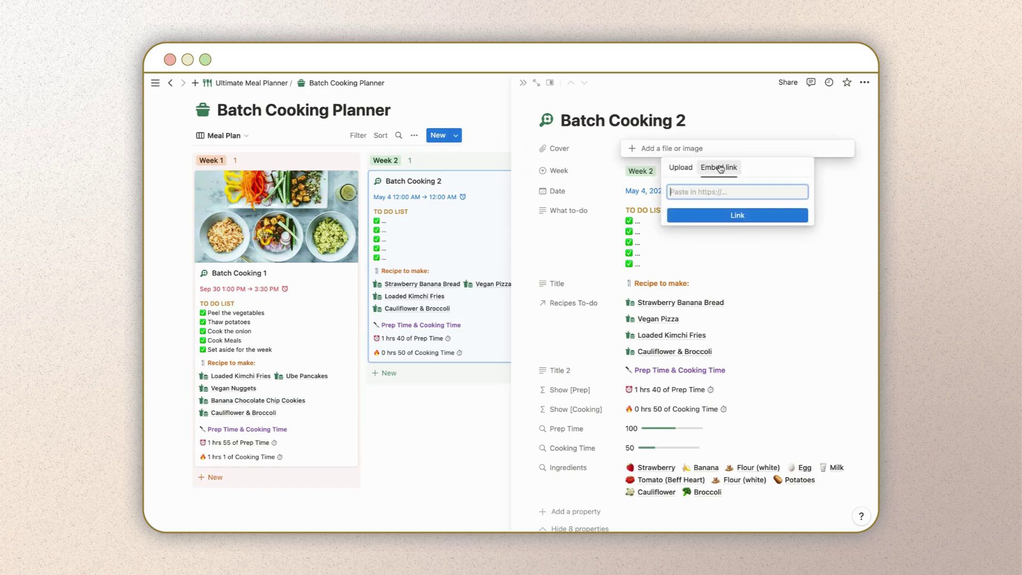
key("ctrl+v")
left_click(730, 213)
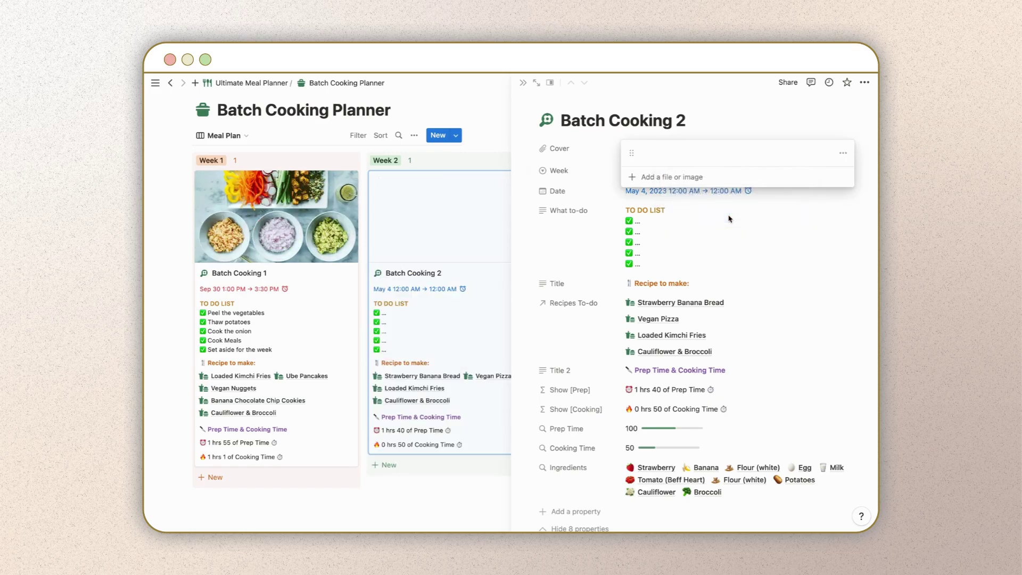
left_click(773, 312)
scroll(771, 314, "down", 10)
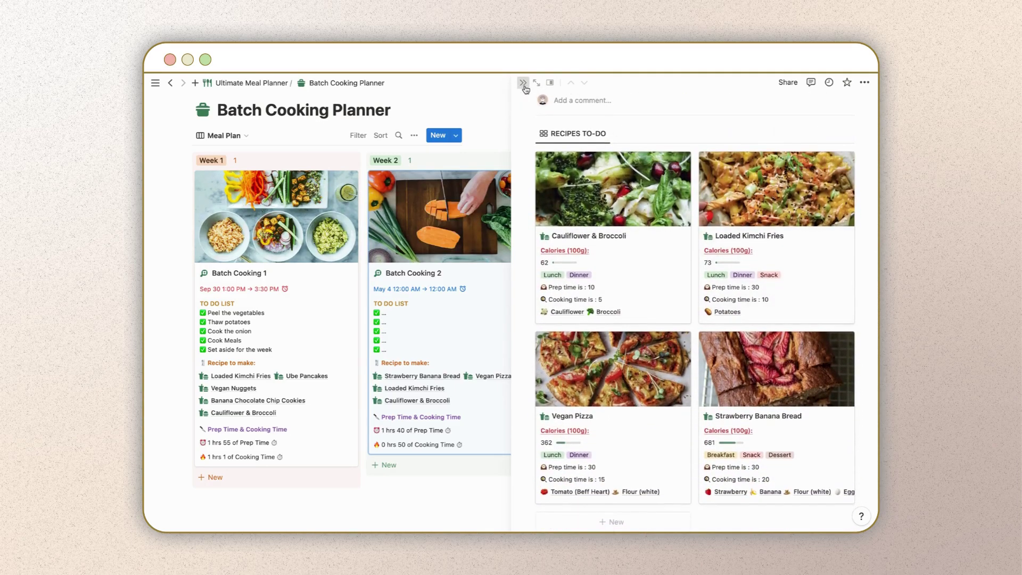
Step: Close Batch Cooking 2 and add a Grocery Shops entry named New Shop page from the New Shop template
left_click(524, 84)
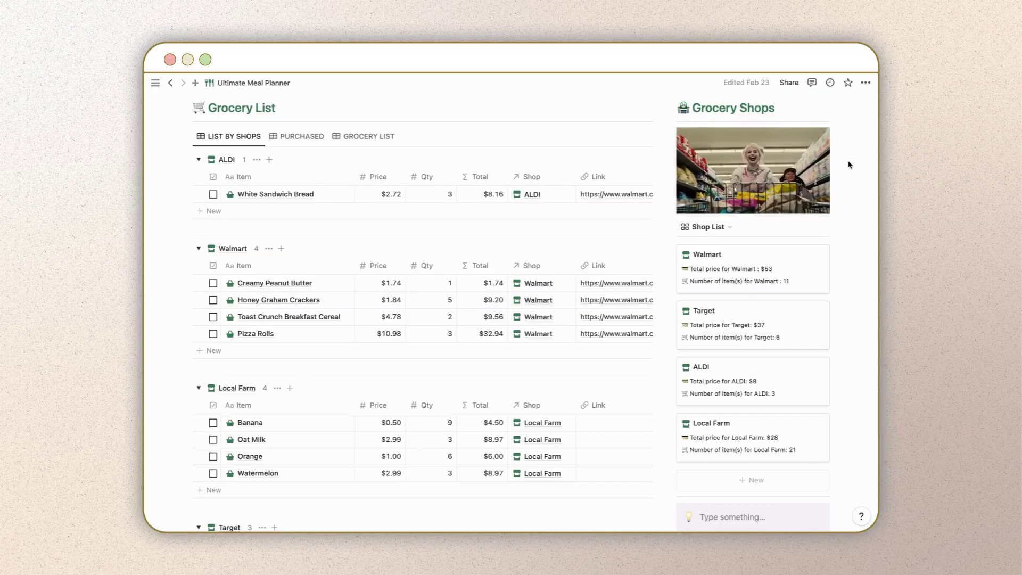
scroll(848, 164, "down", 1)
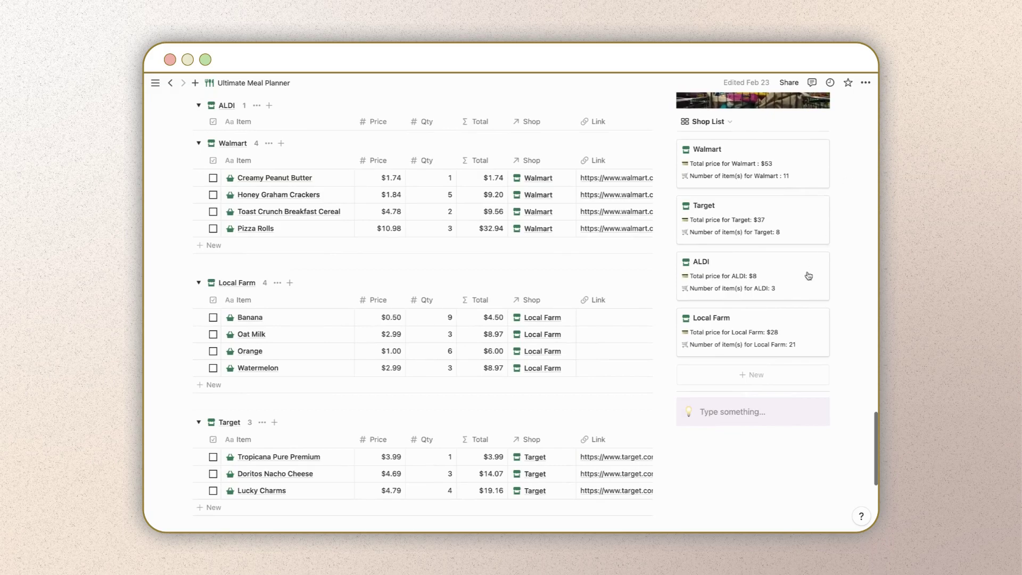
left_click(747, 373)
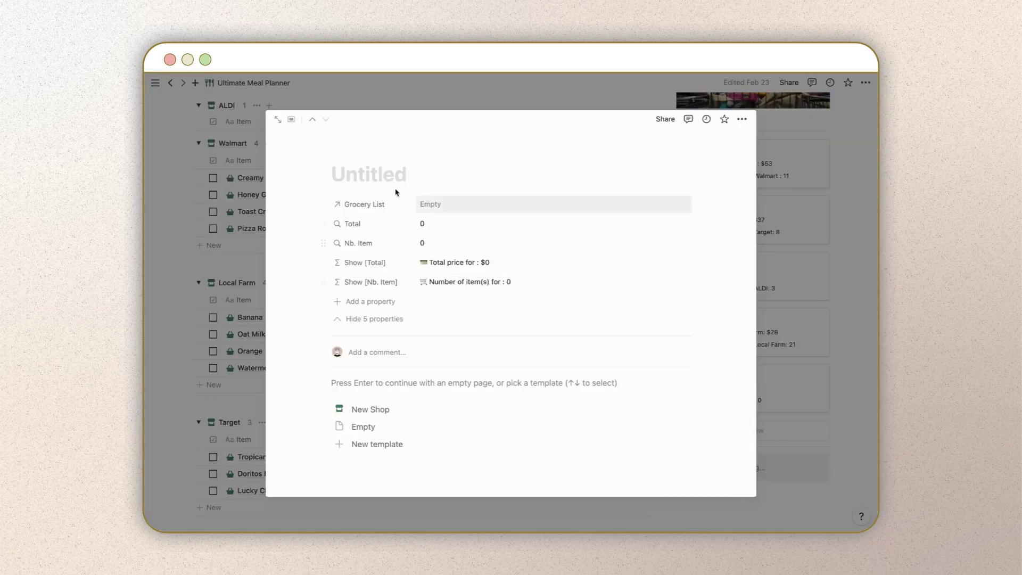
left_click(374, 410)
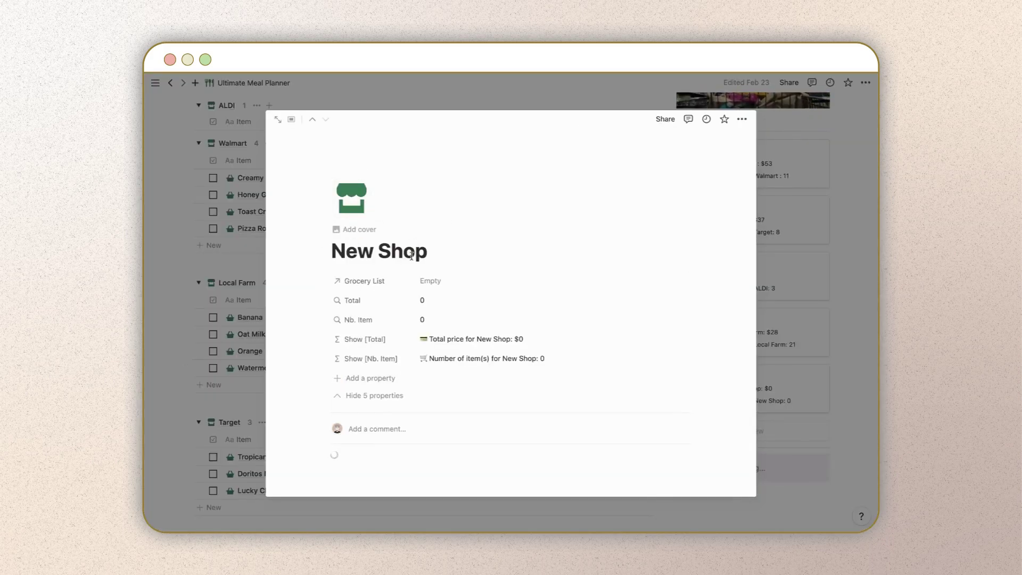
type("page")
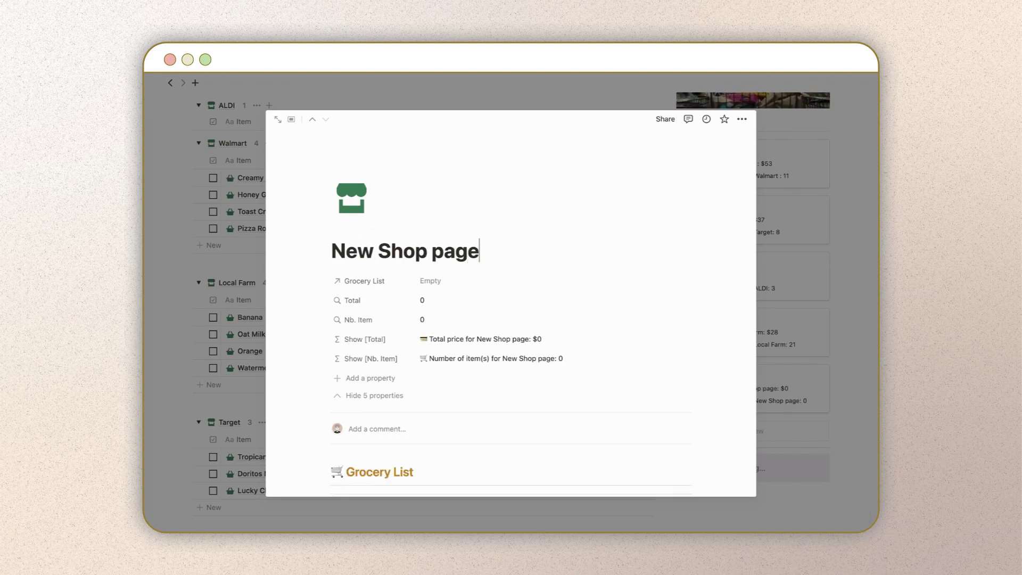
scroll(538, 265, "down", 1)
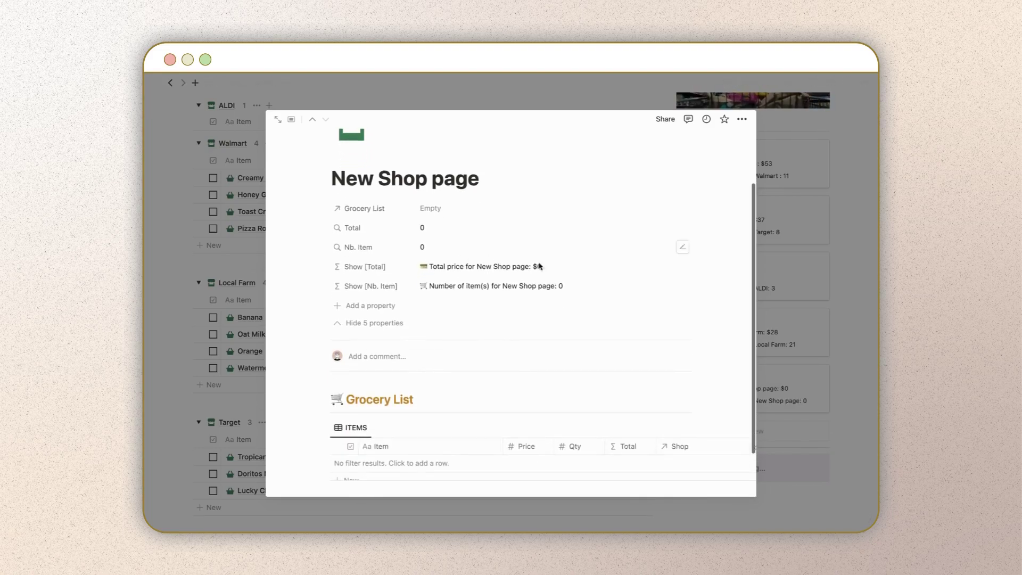
left_click(849, 263)
Step: Add an entry called New Item to the full Grocery List with a price of $5.00 and a quantity of 3
scroll(768, 240, "up", 2)
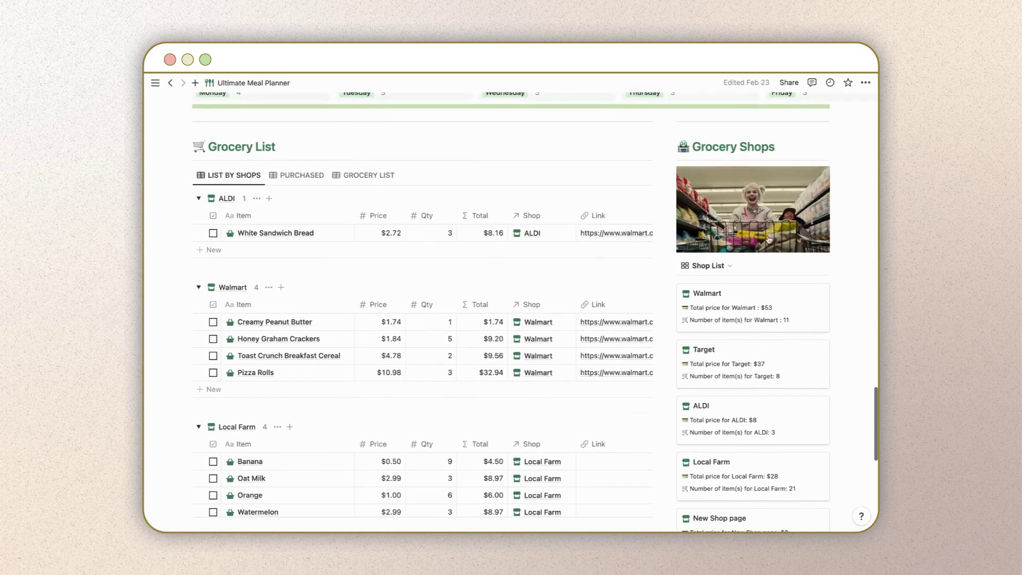
left_click(357, 175)
left_click(203, 415)
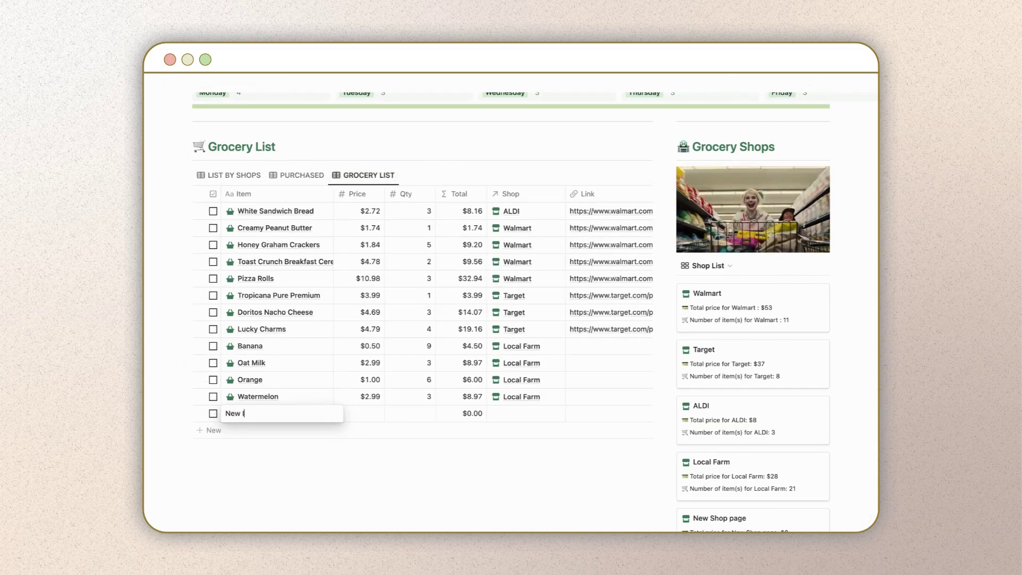
left_click(368, 411)
type("5")
key("Return")
left_click(427, 409)
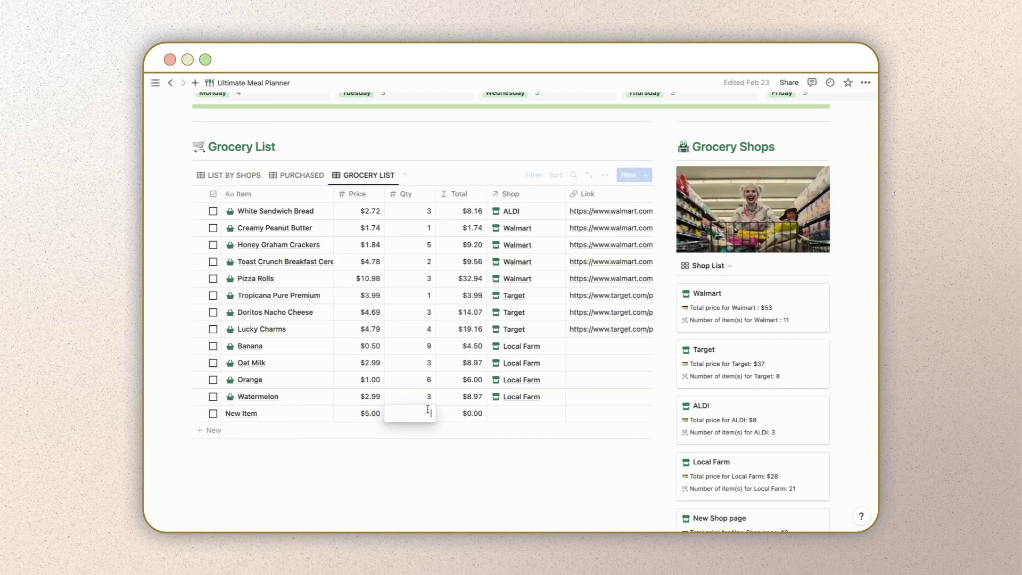
key("Return")
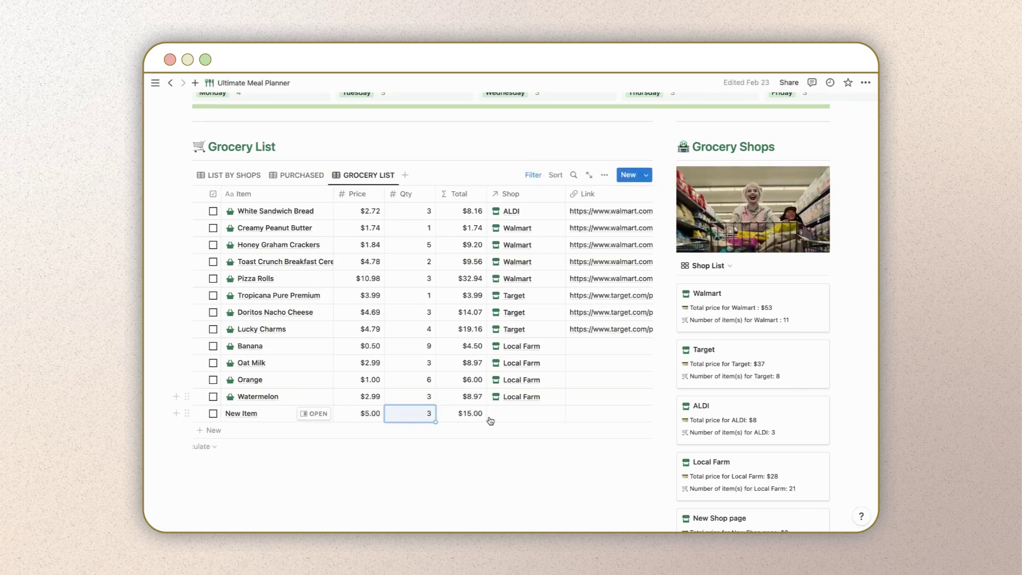
Step: Link New Item to New Shop page as its shop and check that shop's card in the Shop List
left_click(528, 414)
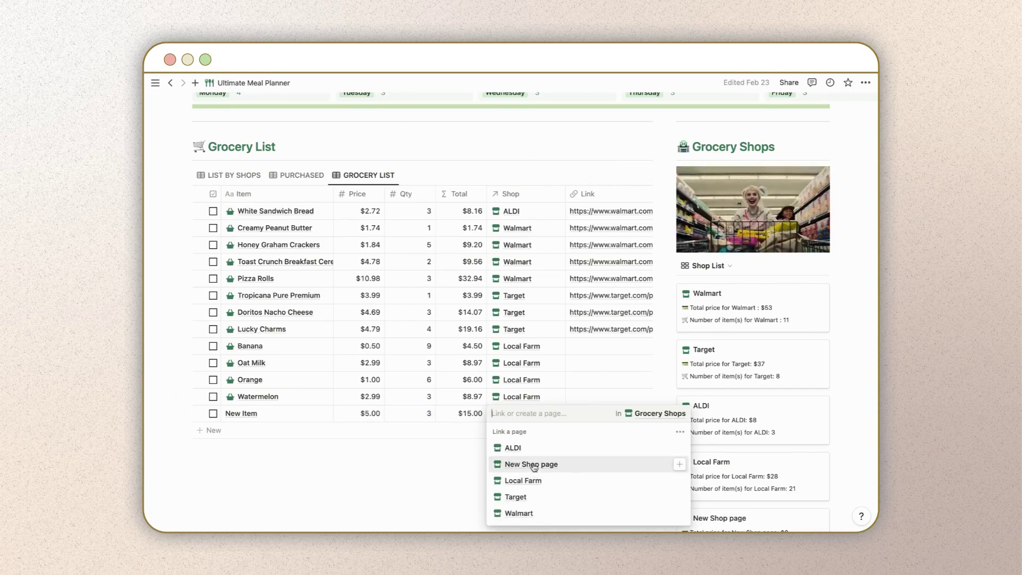
left_click(532, 464)
key("Escape")
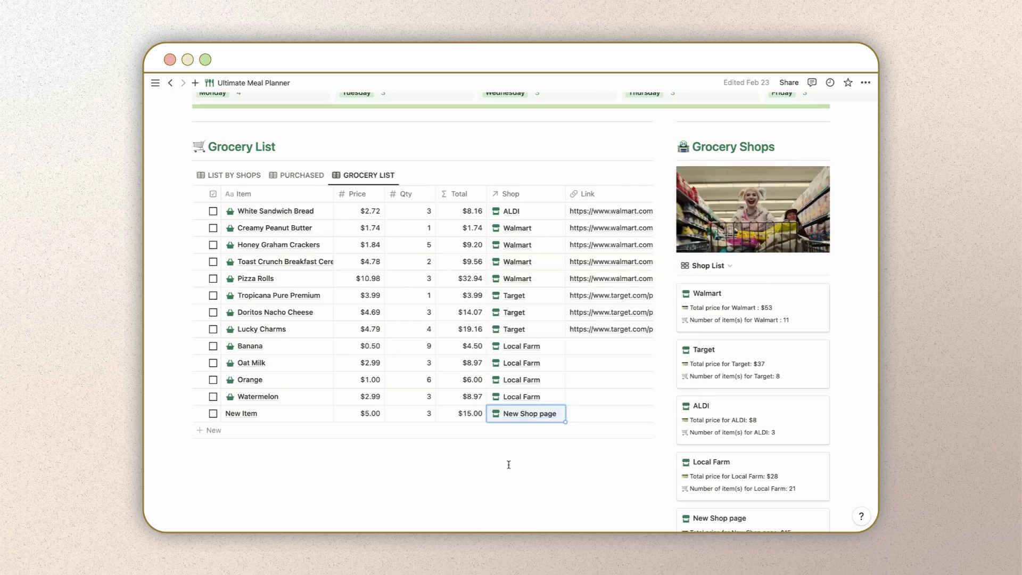
scroll(508, 465, "down", 5)
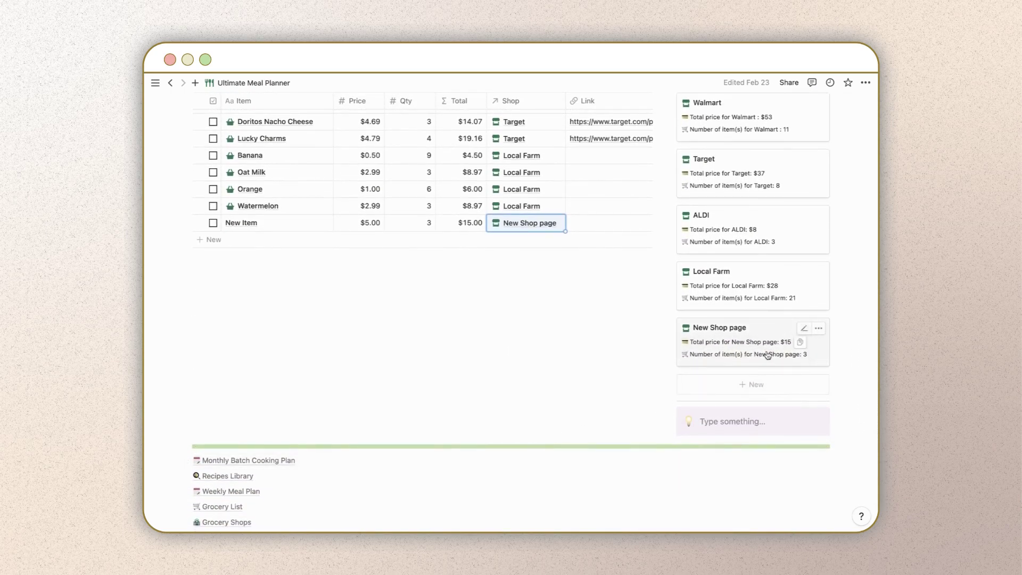
scroll(802, 369, "up", 6)
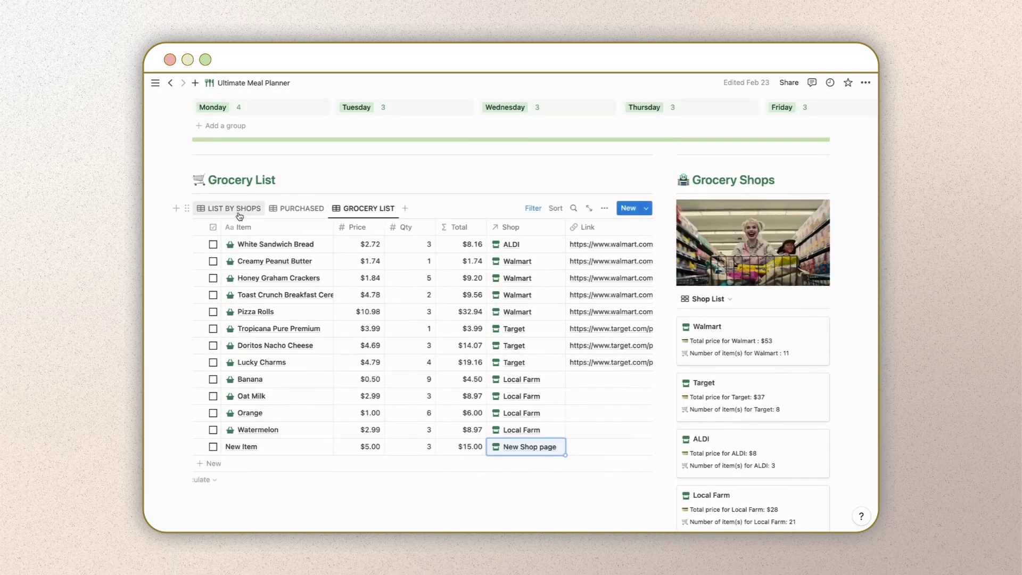
Step: In the grocery list grouped by shops, add New Item 2 under New Shop page with price $7.00 and quantity 1
left_click(239, 213)
scroll(454, 368, "down", 10)
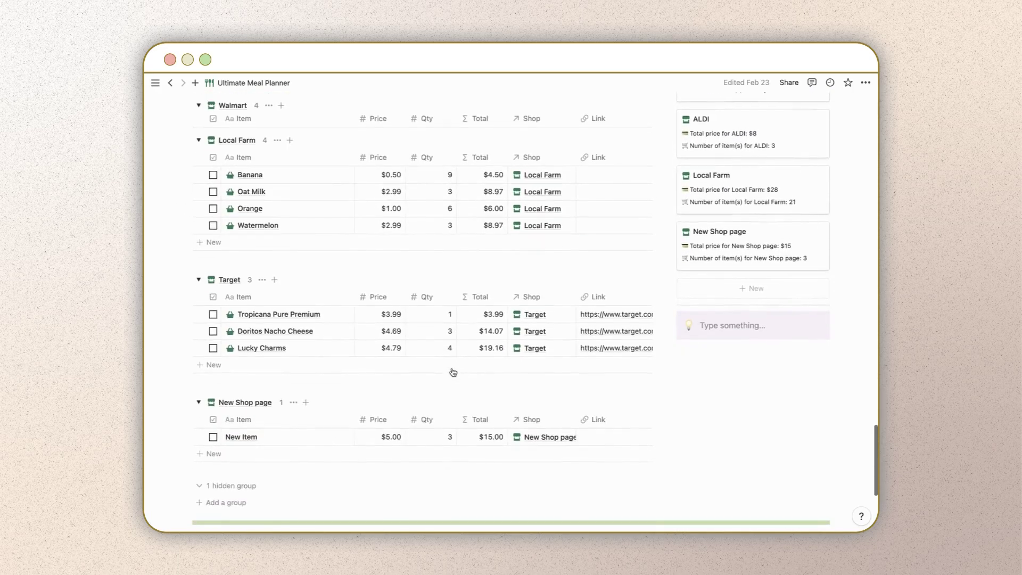
scroll(453, 372, "up", 1)
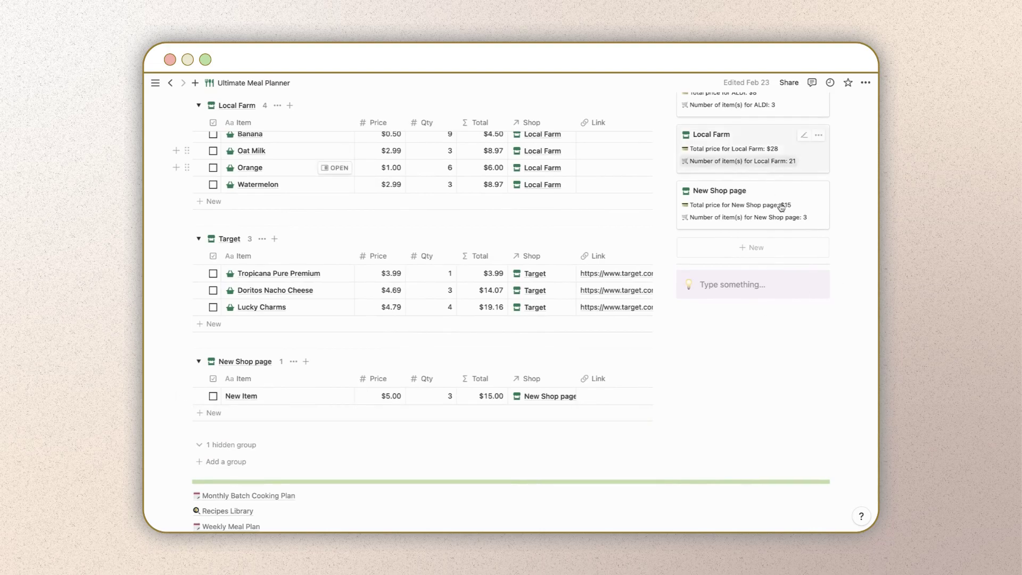
left_click(208, 415)
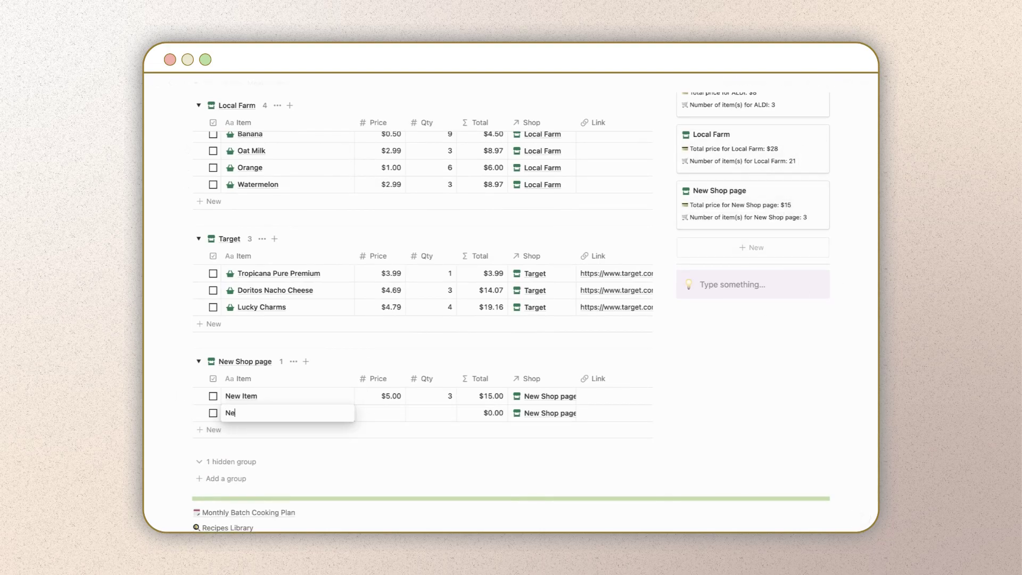
type("New Item 2")
left_click(395, 408)
type("7")
key("Return")
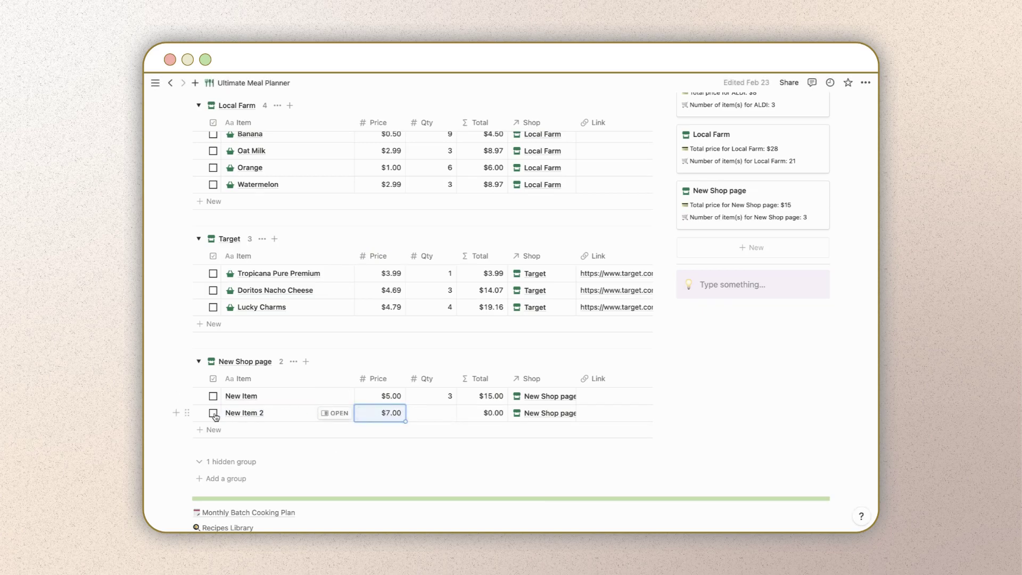
left_click(432, 417)
key("Return")
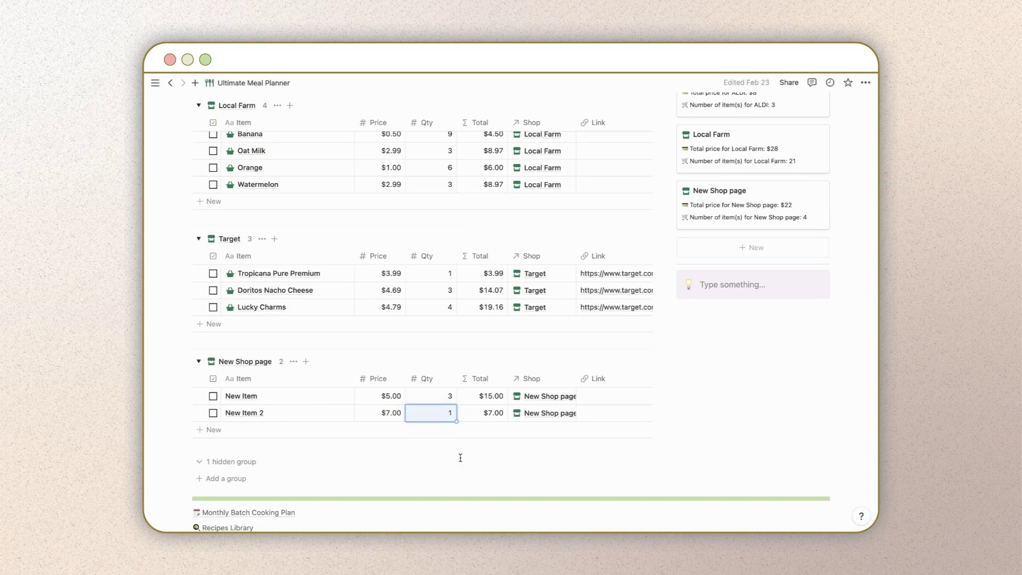
Step: Check off New Item under New Shop page as bought and show the purchased groceries
left_click(215, 396)
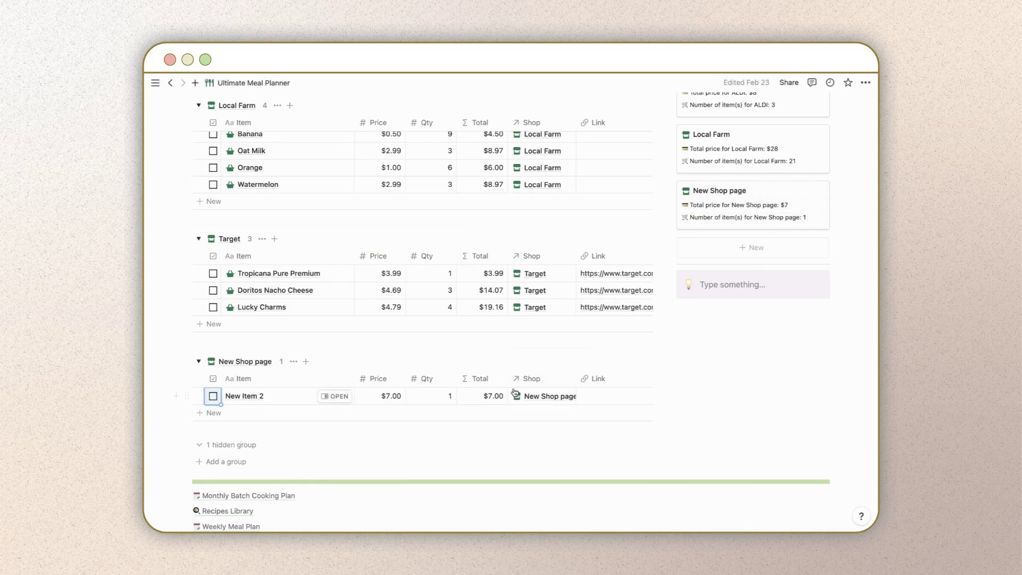
scroll(515, 393, "up", 15)
left_click(296, 208)
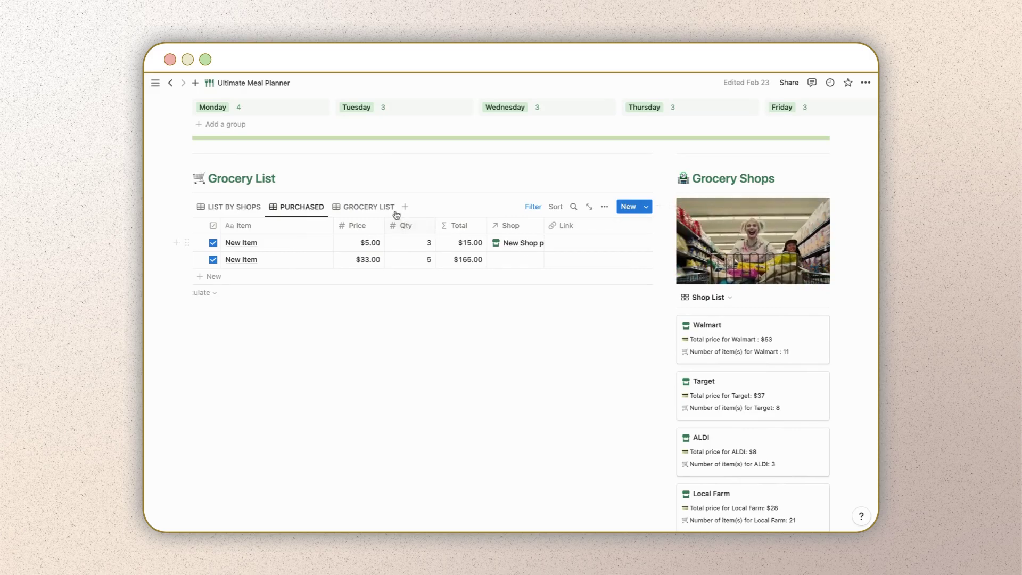
Step: Review the full grocery list and the shop cards, and open the Walmart shop page to examine it
left_click(372, 207)
scroll(393, 319, "down", 5)
scroll(396, 318, "up", 5)
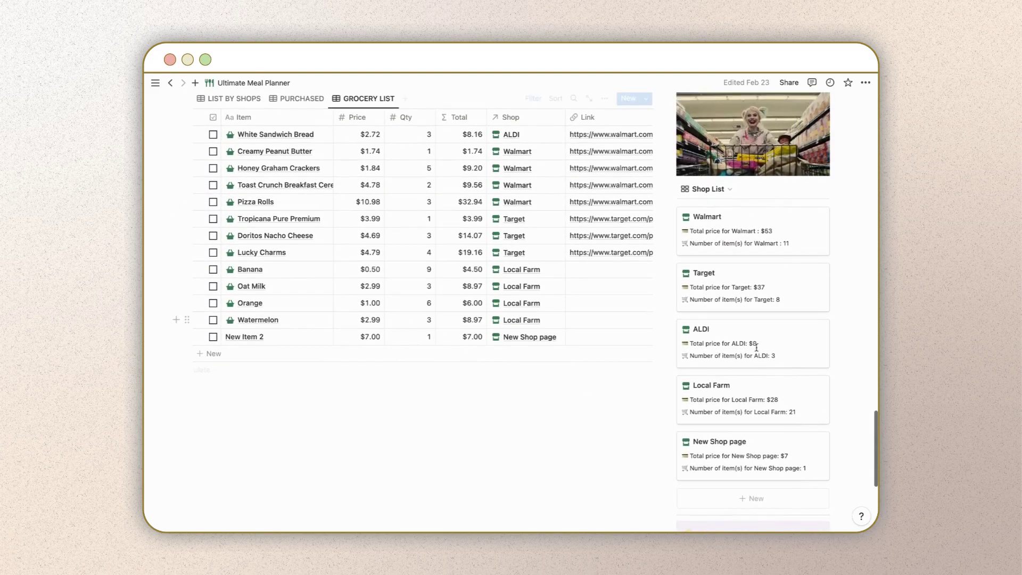
left_click(744, 218)
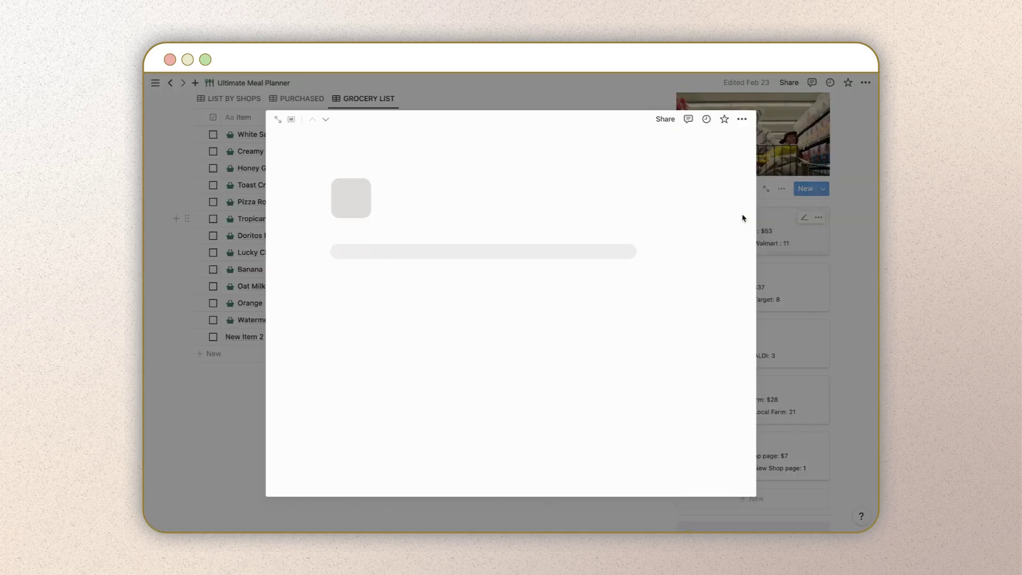
scroll(619, 383, "down", 3)
scroll(619, 385, "down", 2)
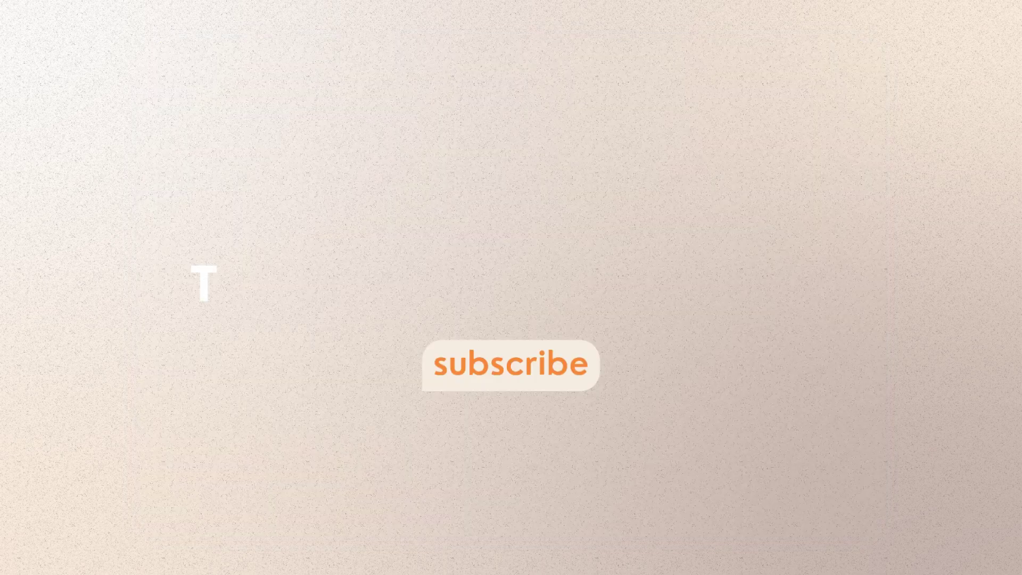